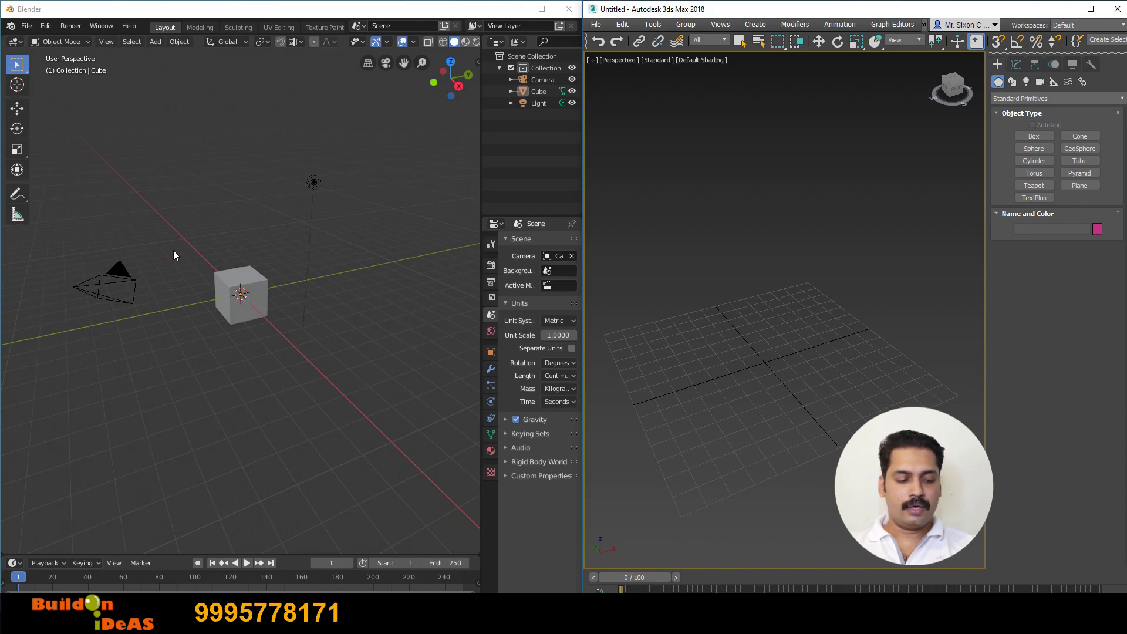
# Split the Blender viewport into quad view, and switch to 3ds Max to show its four-viewport layout
pyautogui.hotkey('ctrl', 'alt', 'q')
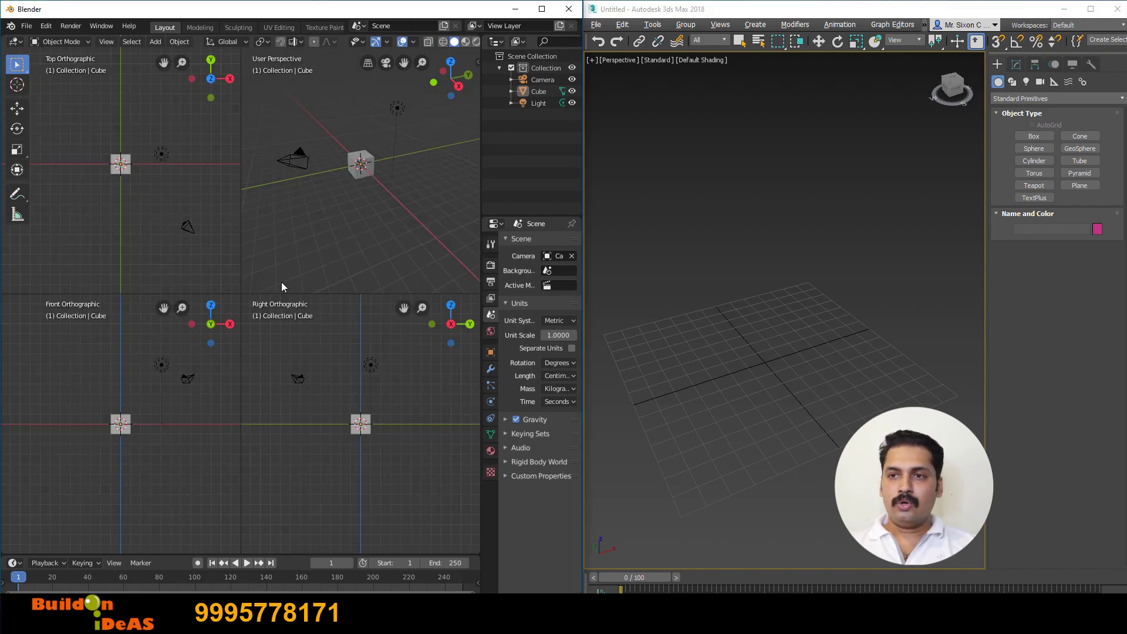
pyautogui.moveTo(283, 256); pyautogui.dragTo(297, 290, button='middle')
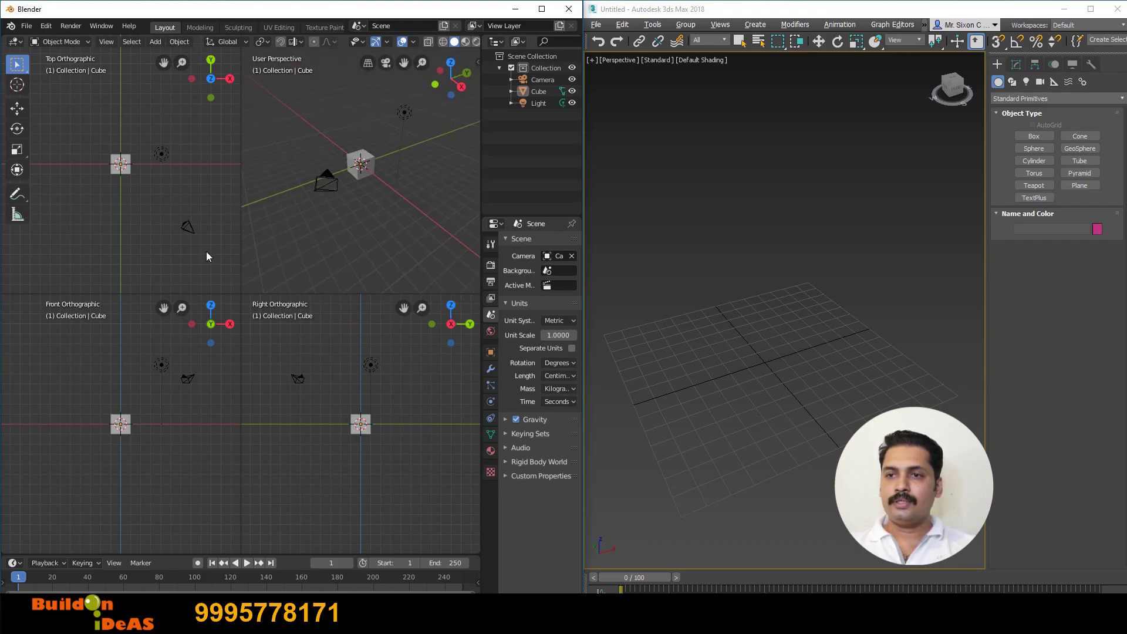
pyautogui.click(670, 237)
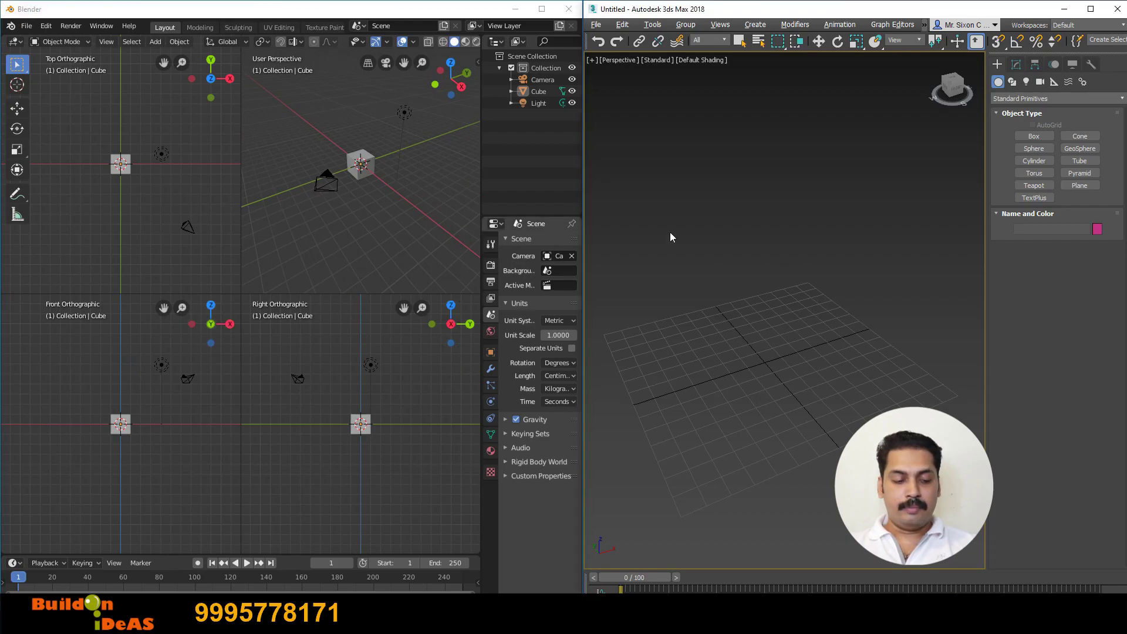
pyautogui.hotkey('alt', 'w')
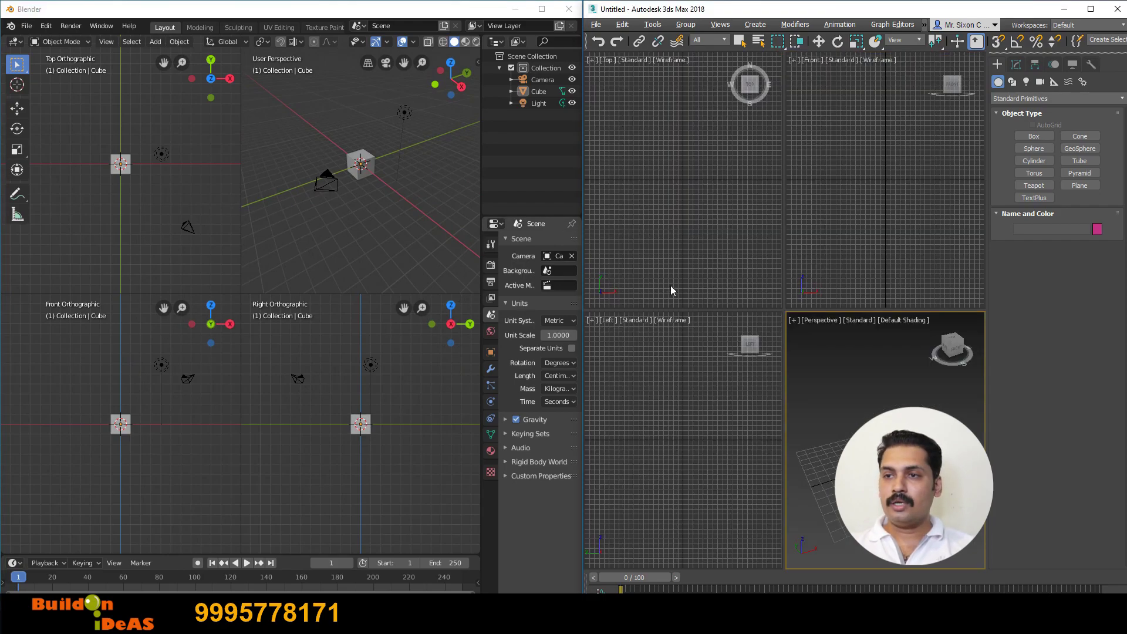
# Switch to Blender and toggle the quad view on and off repeatedly, ending in the single user perspective view
pyautogui.click(304, 244)
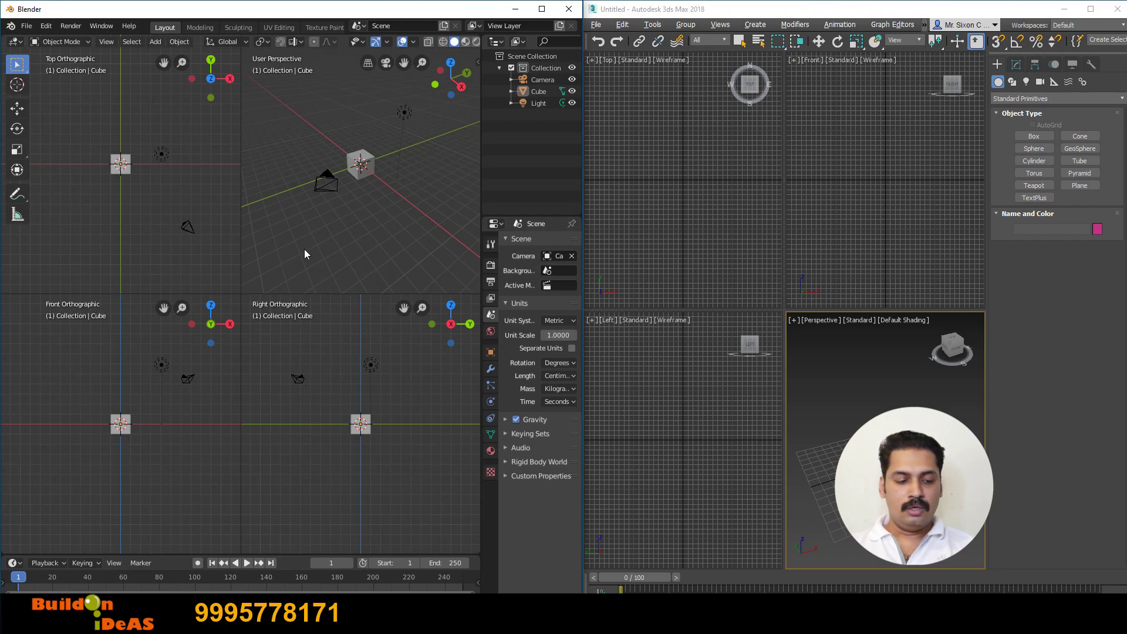
pyautogui.hotkey('ctrl', 'alt', 'q')
pyautogui.hotkey('ctrl', 'alt', 'q')
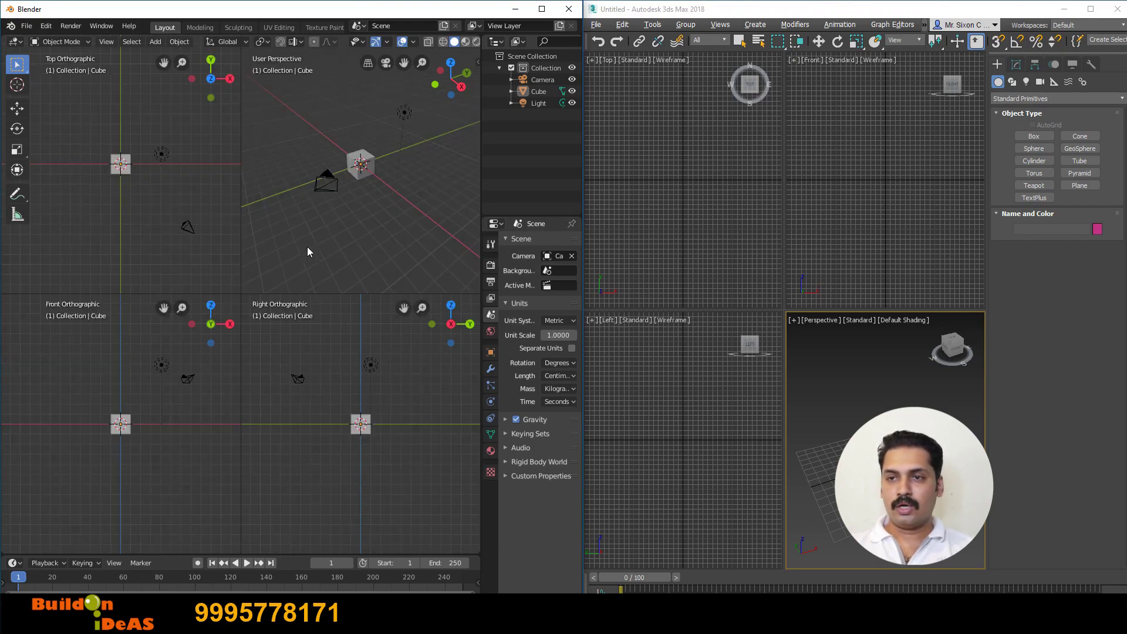
pyautogui.hotkey('ctrl', 'alt', 'q')
pyautogui.hotkey('ctrl', 'alt', 'q')
pyautogui.hotkey('ctrl', 'alt', 'q')
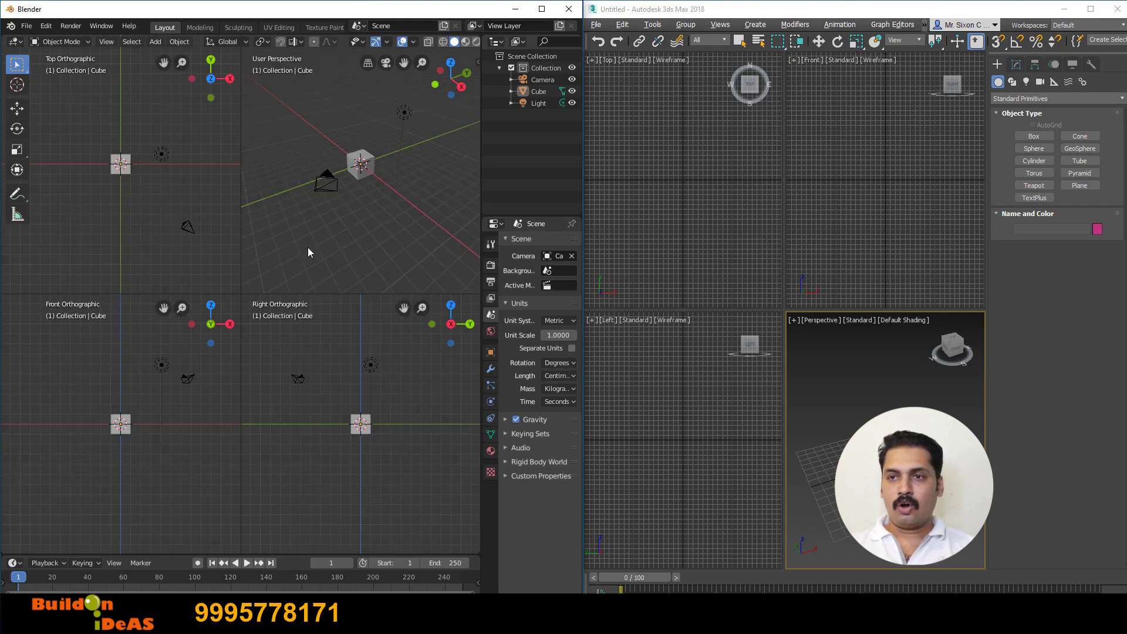
pyautogui.hotkey('ctrl', 'alt', 'q')
pyautogui.hotkey('ctrl', 'alt', 'q')
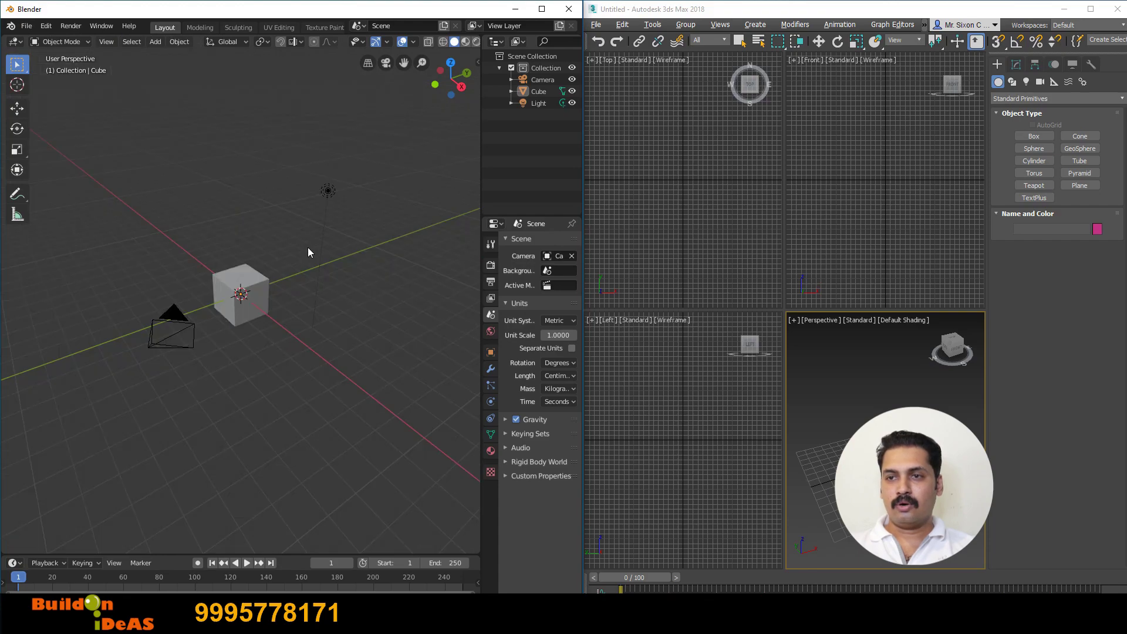
pyautogui.hotkey('ctrl', 'alt', 'q')
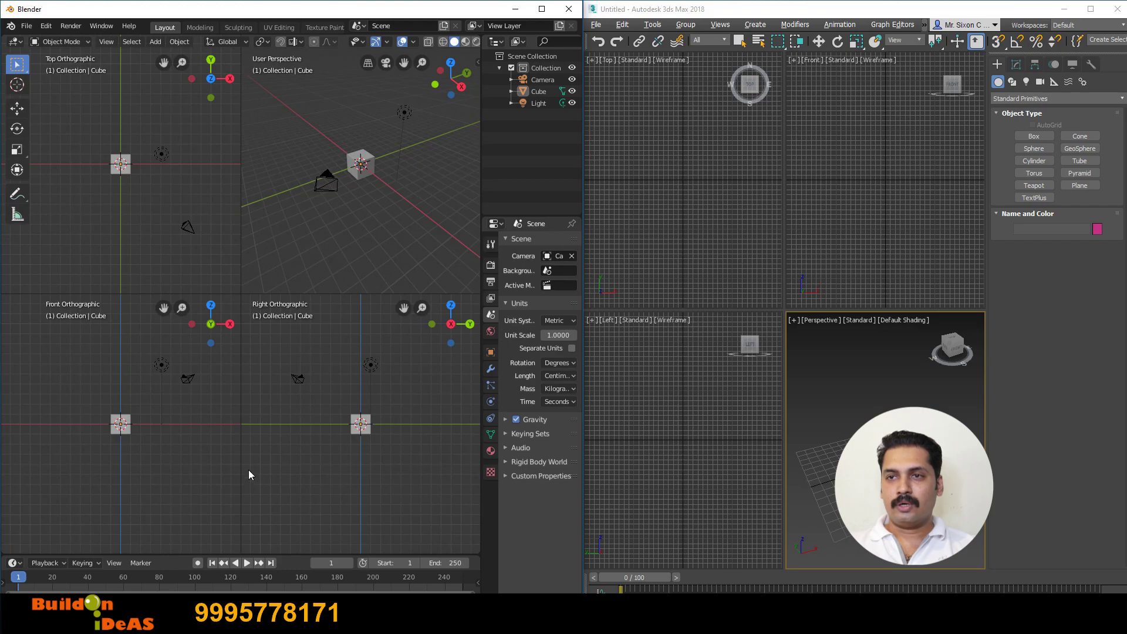
pyautogui.hotkey('ctrl', 'alt', 'q')
pyautogui.hotkey('ctrl', 'alt', 'q')
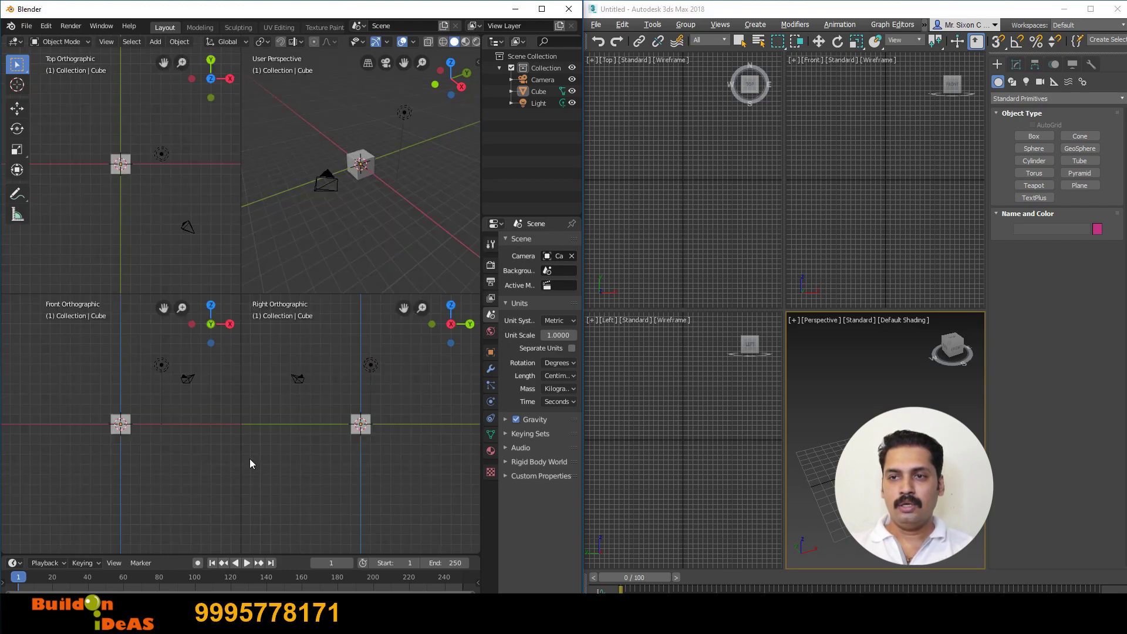
pyautogui.hotkey('ctrl', 'alt', 'q')
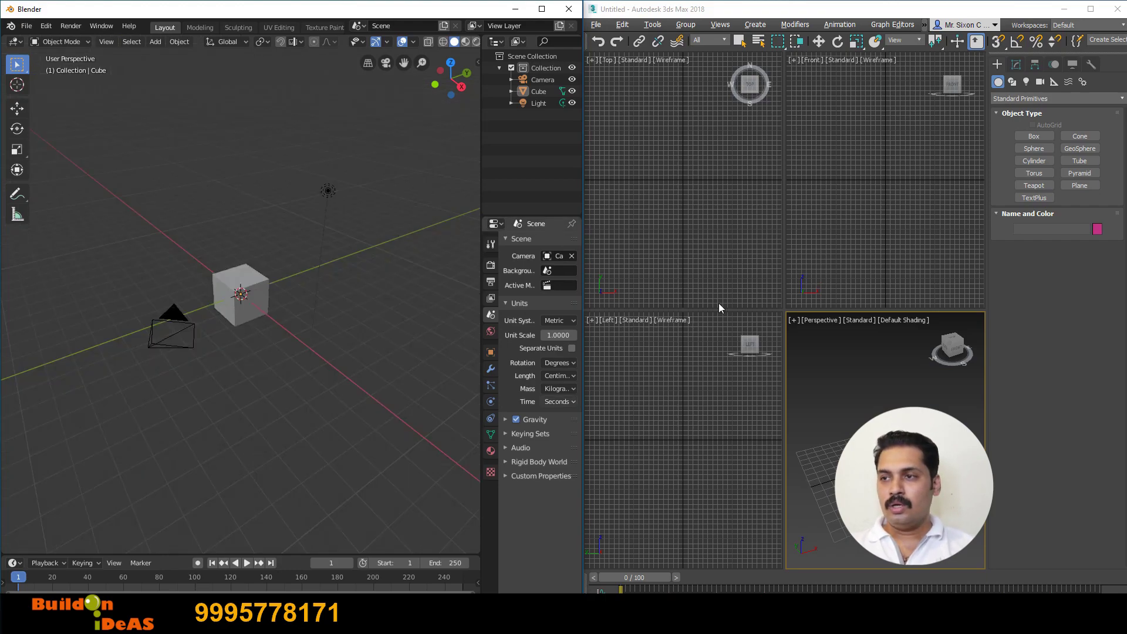
# Switch to 3ds Max, toggle between maximized and four-viewport layouts, and leave the Left viewport maximized
pyautogui.click(730, 237)
pyautogui.hotkey('alt', 'w')
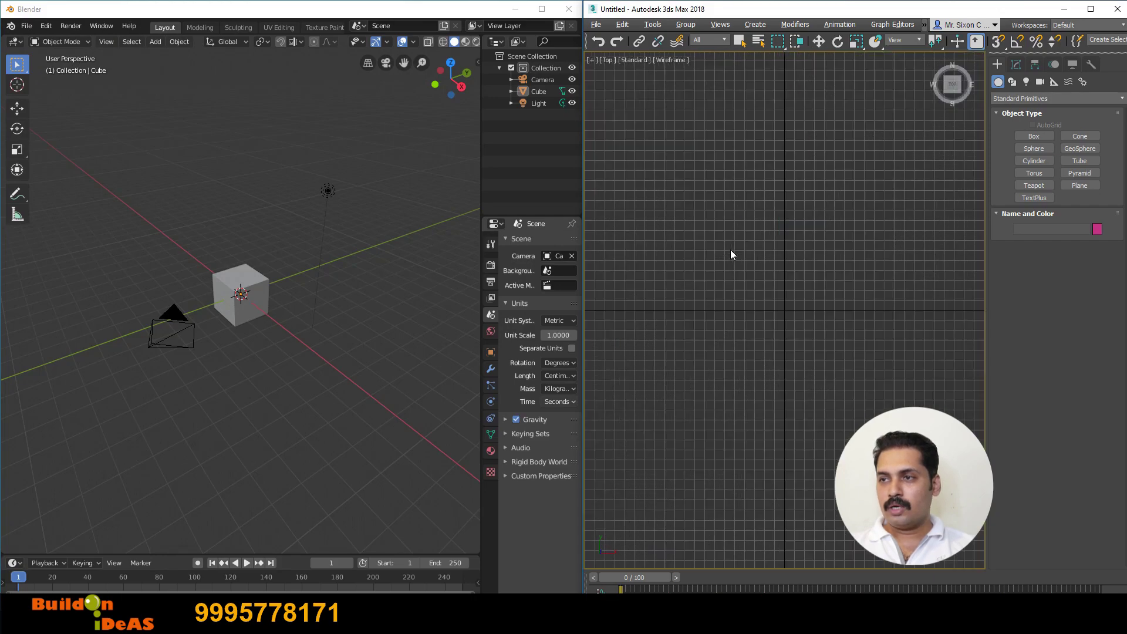
pyautogui.hotkey('alt', 'w')
pyautogui.hotkey('alt', 'w')
pyautogui.hotkey('alt', 'w')
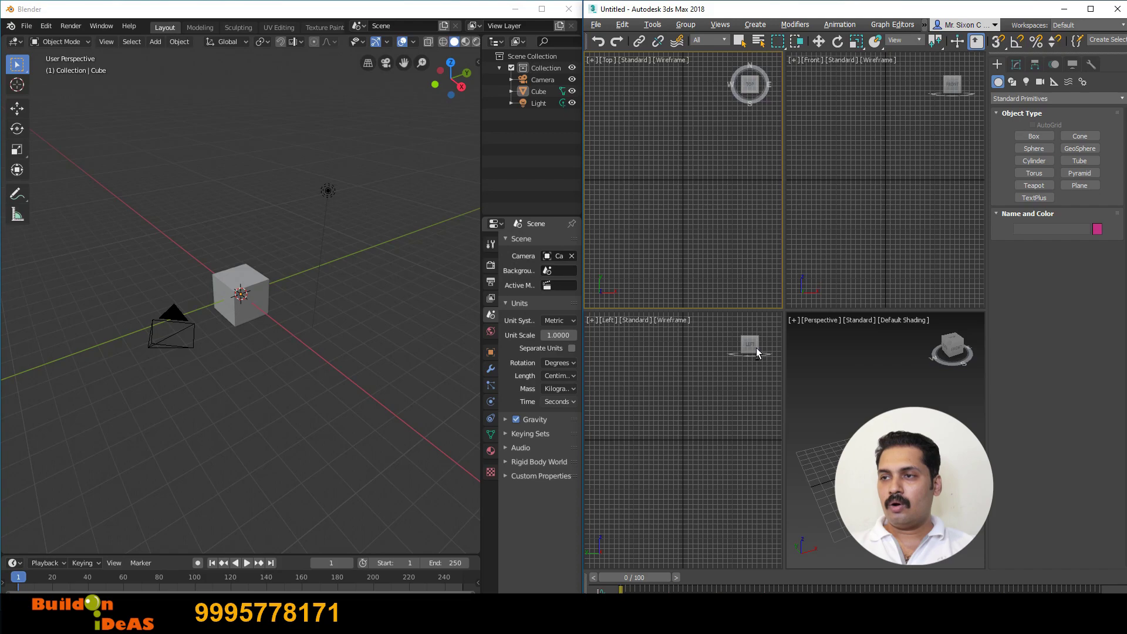
pyautogui.hotkey('alt', 'w')
pyautogui.hotkey('alt', 'w')
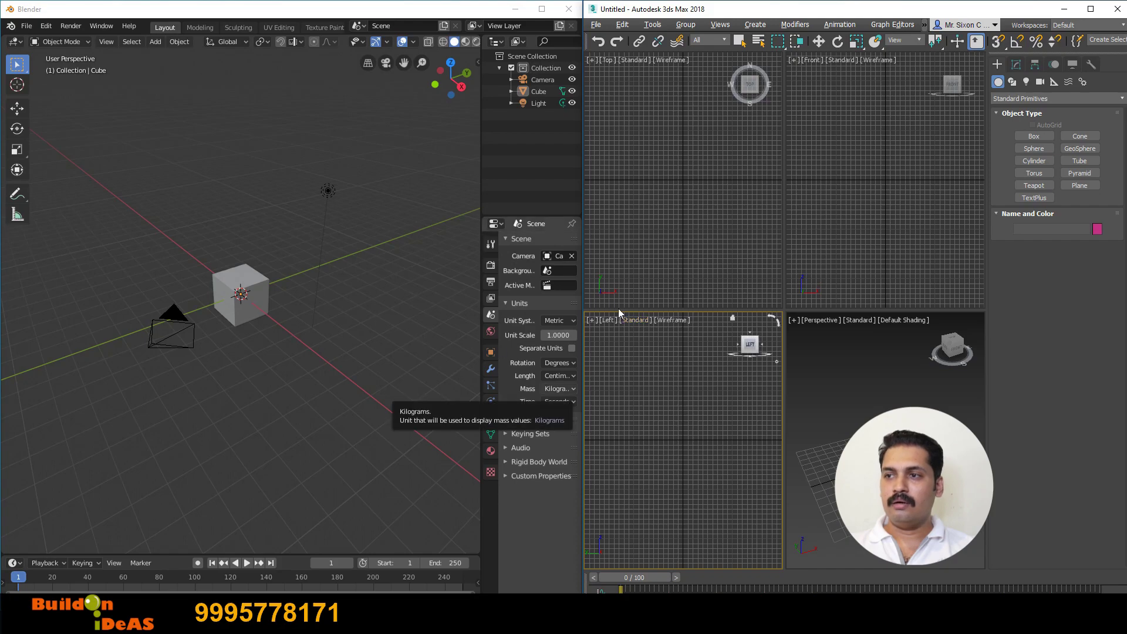
pyautogui.hotkey('alt', 'w')
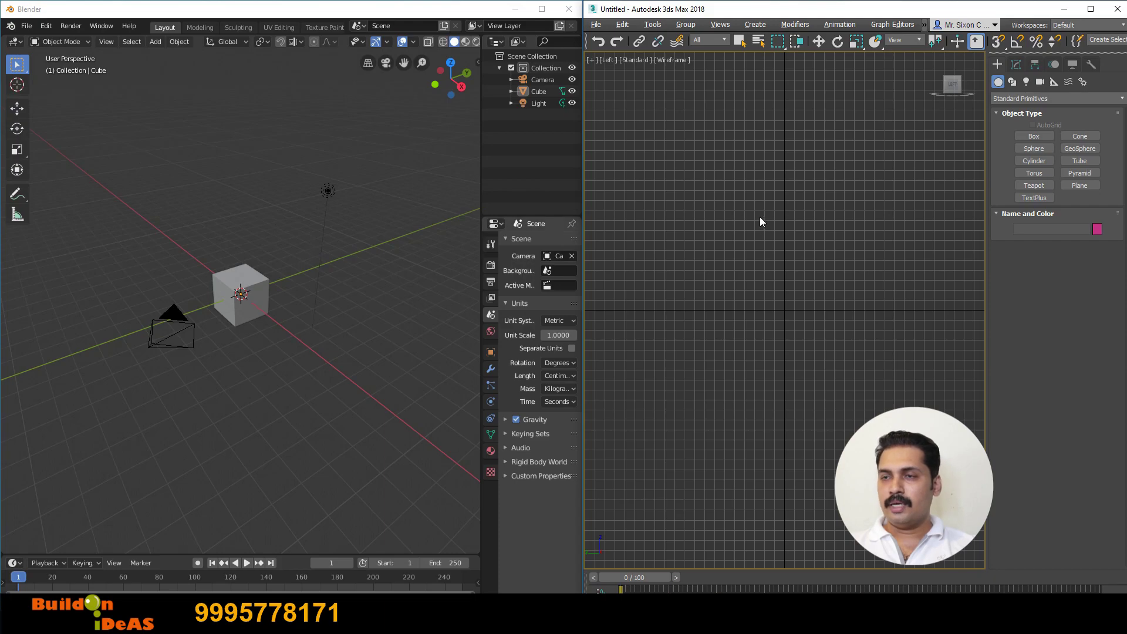
# Switch to Blender and try moving the cube along the global Y, X and Z axes, cancelling the move
pyautogui.click(241, 288)
pyautogui.scroll(2, 311, 249)
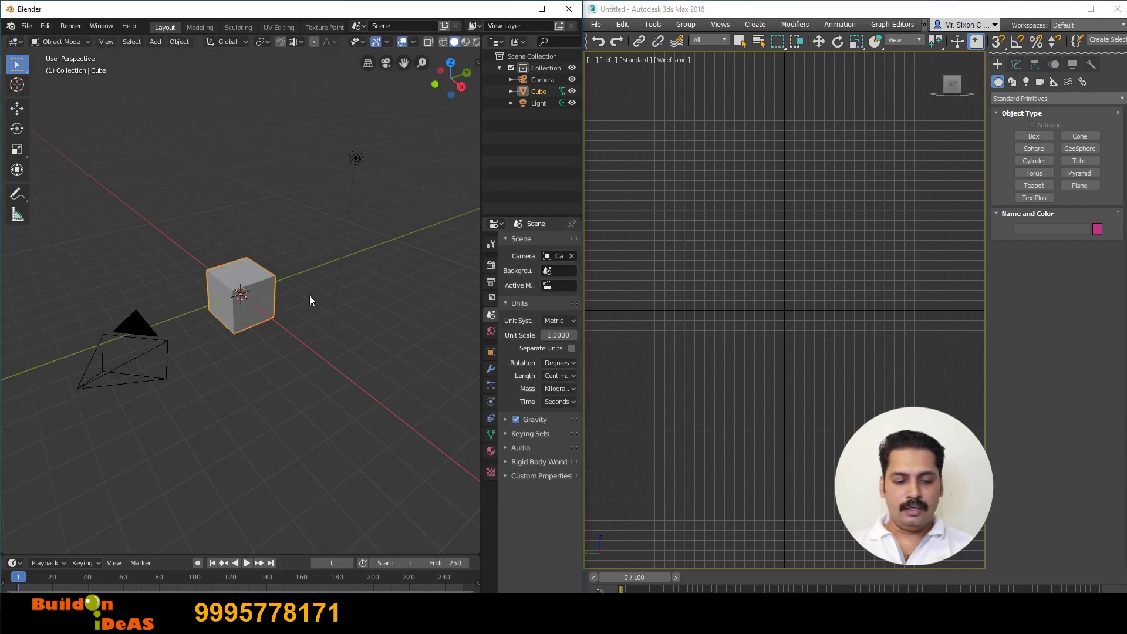
pyautogui.press('g')
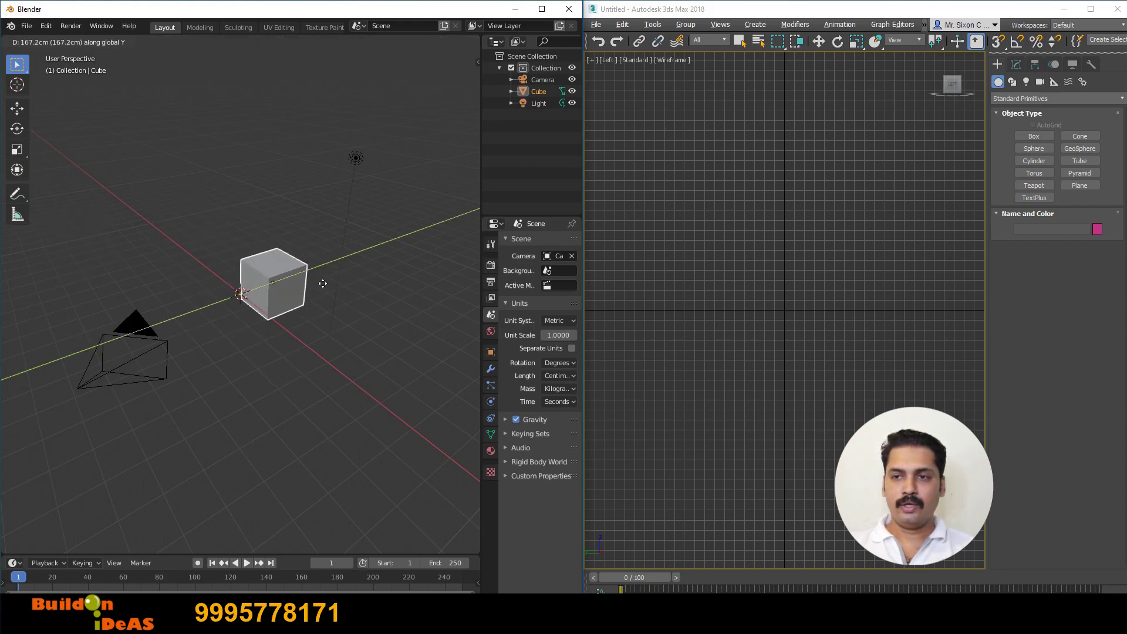
pyautogui.press('y')
pyautogui.press('x')
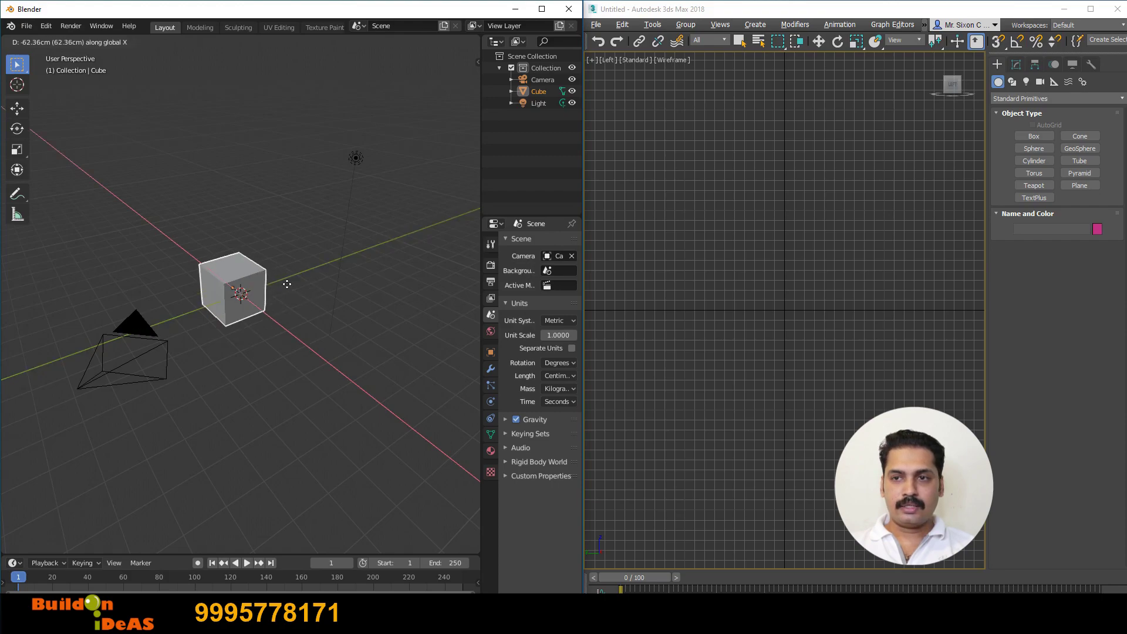
pyautogui.press('z')
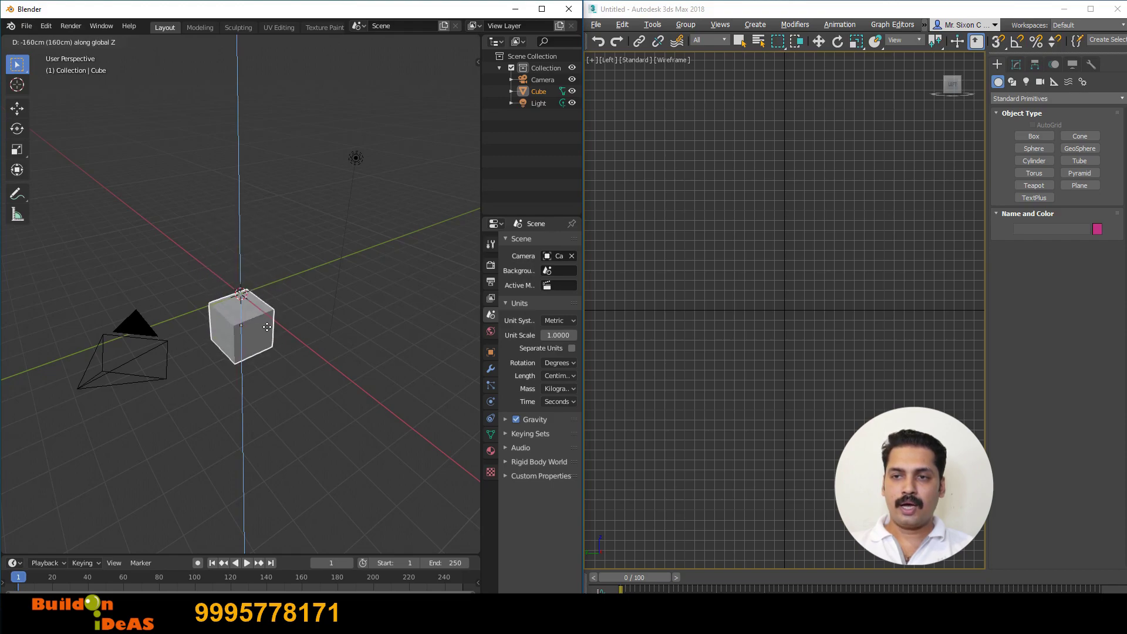
pyautogui.press('Escape')
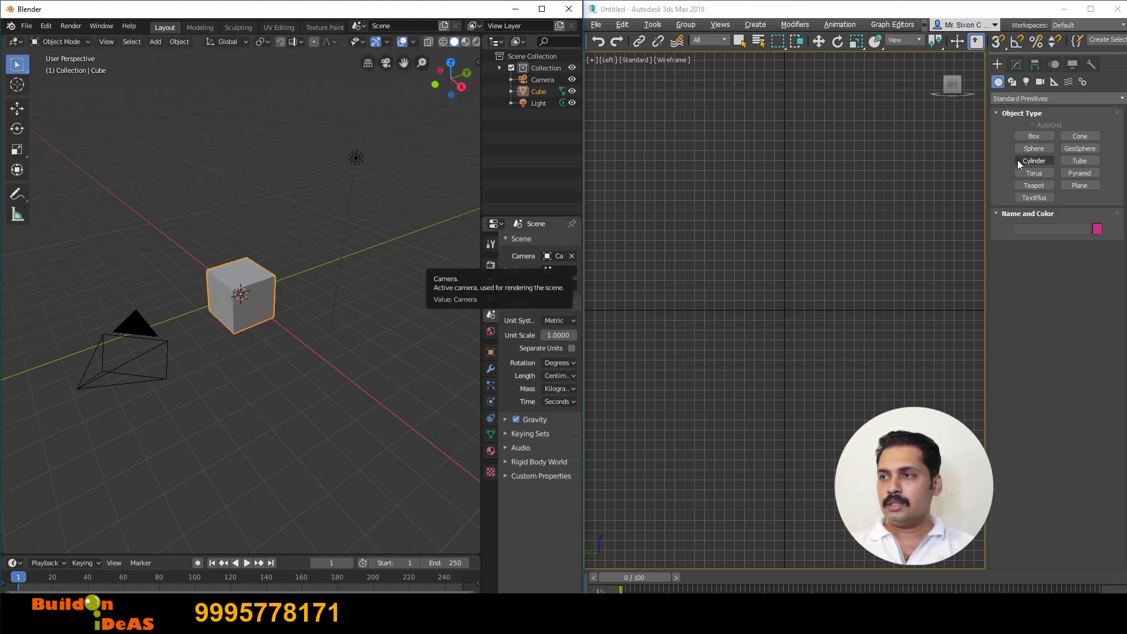
# In 3ds Max, create a box about 62.8 long, 67 wide and 111 high in the Left viewport and show it in perspective
pyautogui.click(1038, 136)
pyautogui.moveTo(753, 276); pyautogui.dragTo(821, 340)
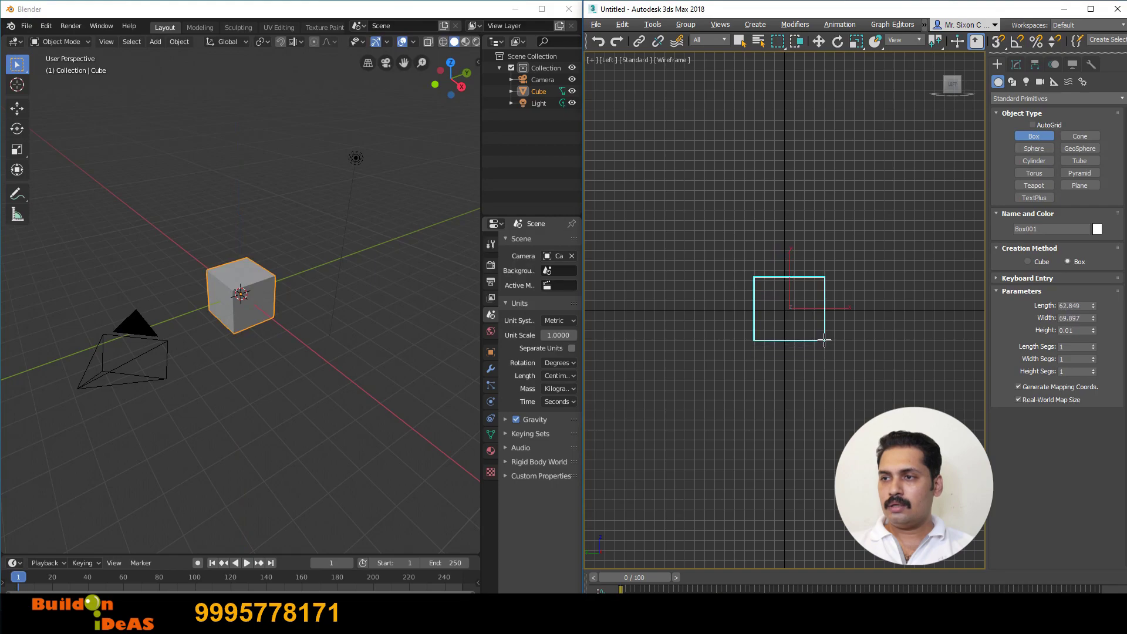
pyautogui.click(819, 230)
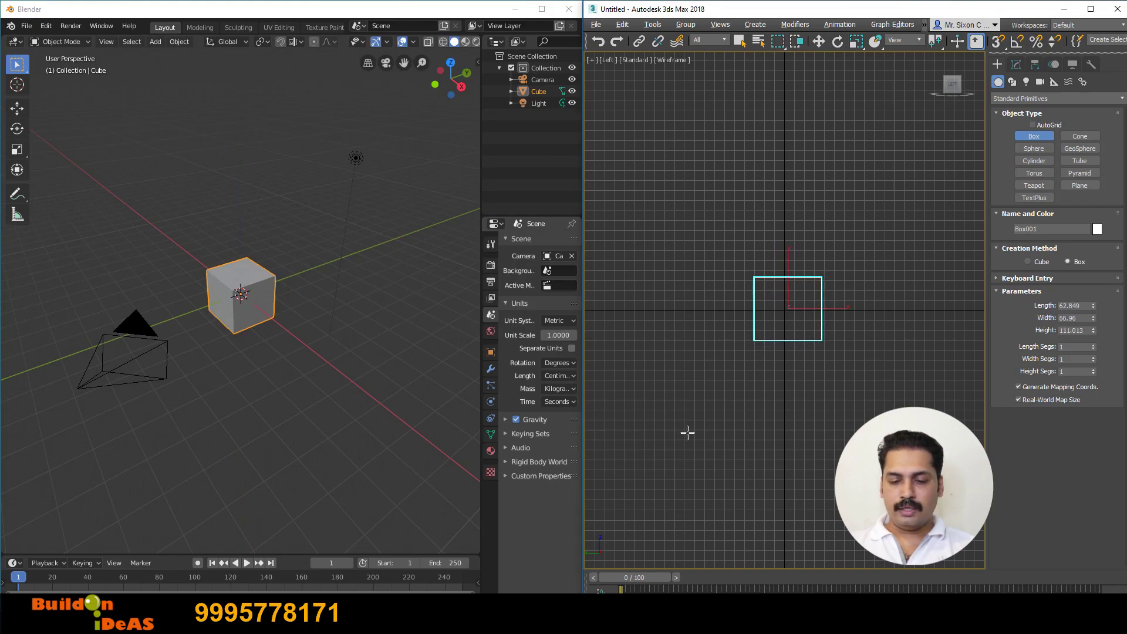
pyautogui.press('p')
pyautogui.scroll(-5, 811, 357)
pyautogui.scroll(6, 777, 420)
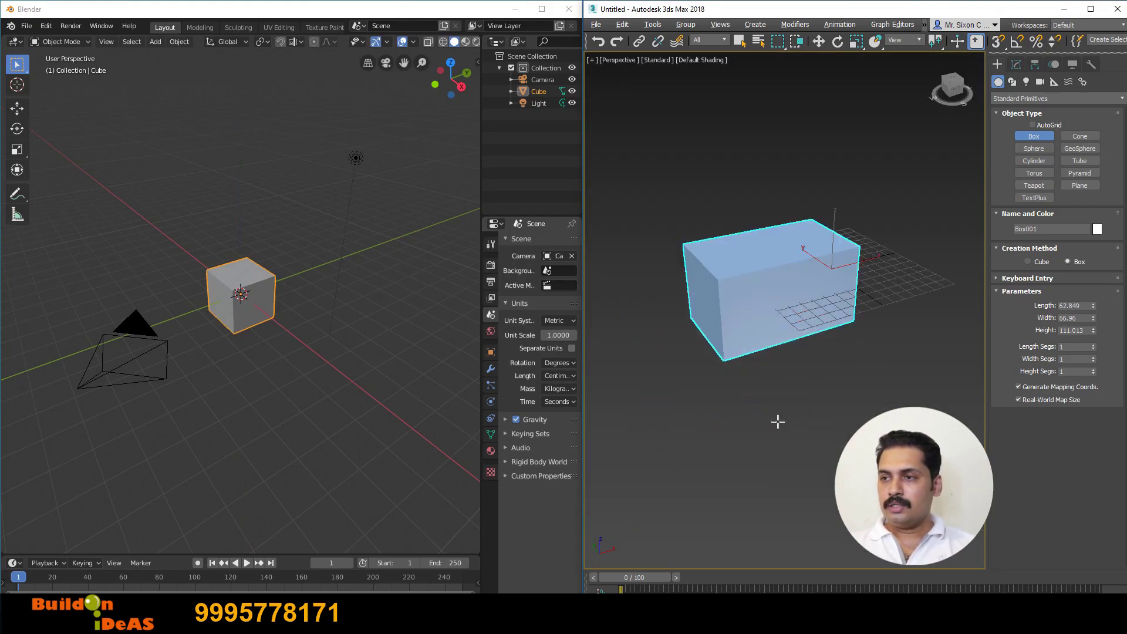
pyautogui.scroll(-5, 767, 364)
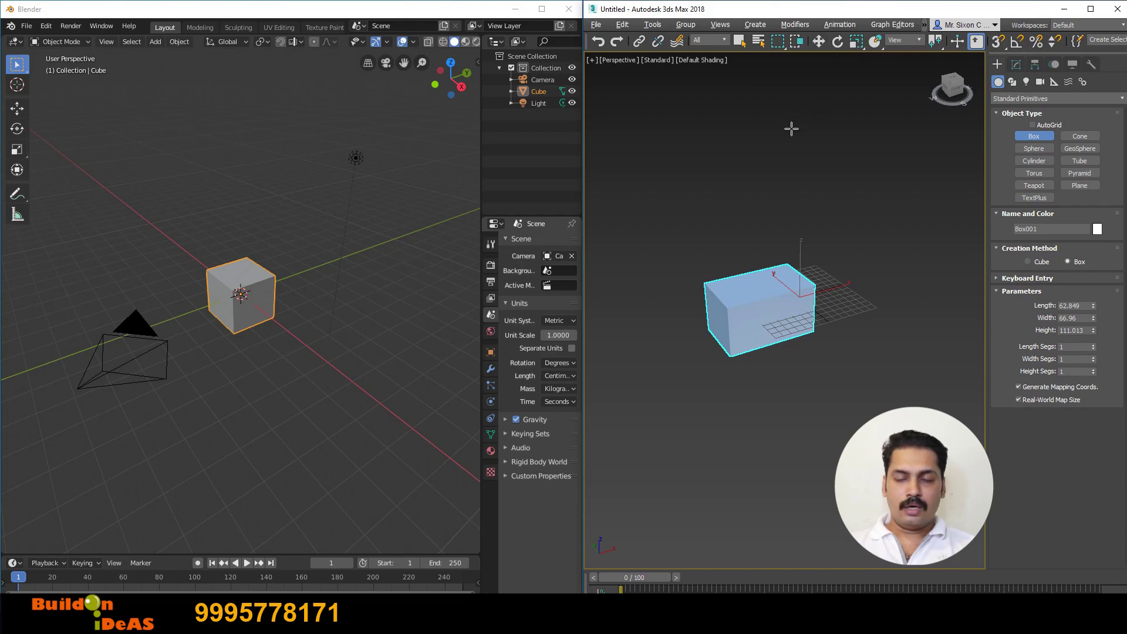
# Move the box with the Move gizmo so that it sits higher above the grid
pyautogui.press('w')
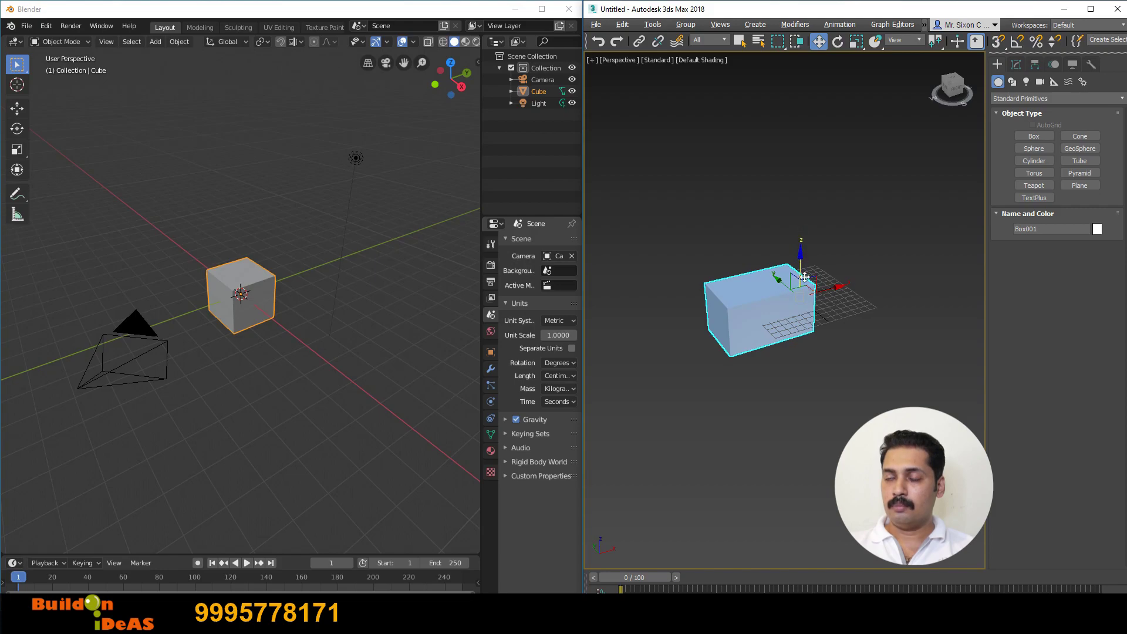
pyautogui.moveTo(834, 291); pyautogui.dragTo(828, 267)
pyautogui.moveTo(774, 291); pyautogui.dragTo(797, 216)
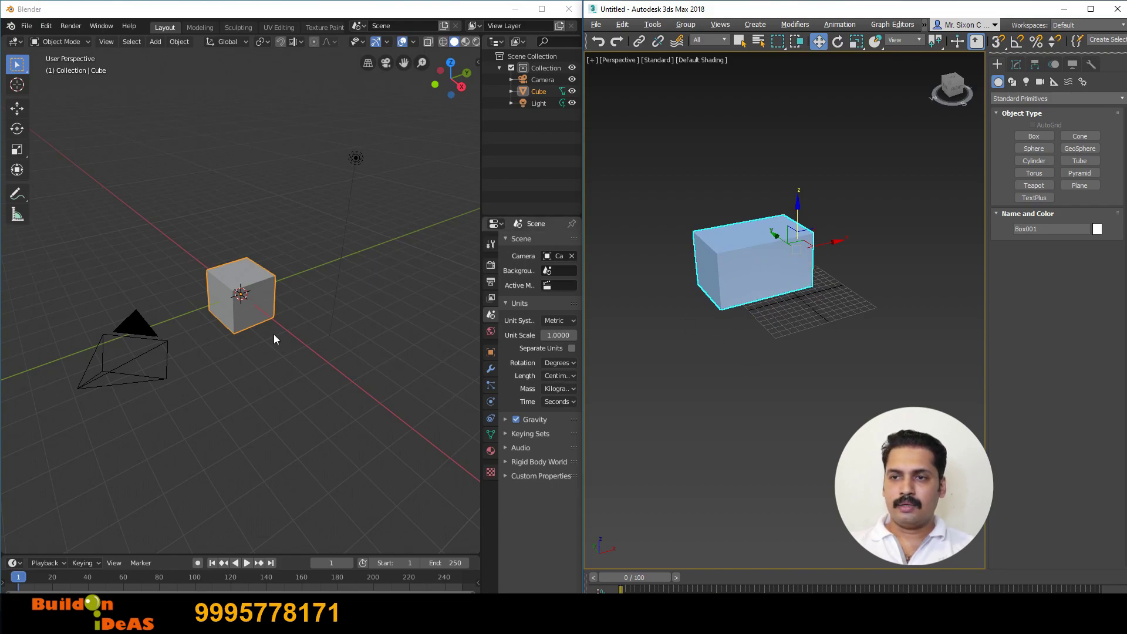
# Switch to Blender and move the cube up off the grid with the Move tool's gizmo
pyautogui.click(17, 108)
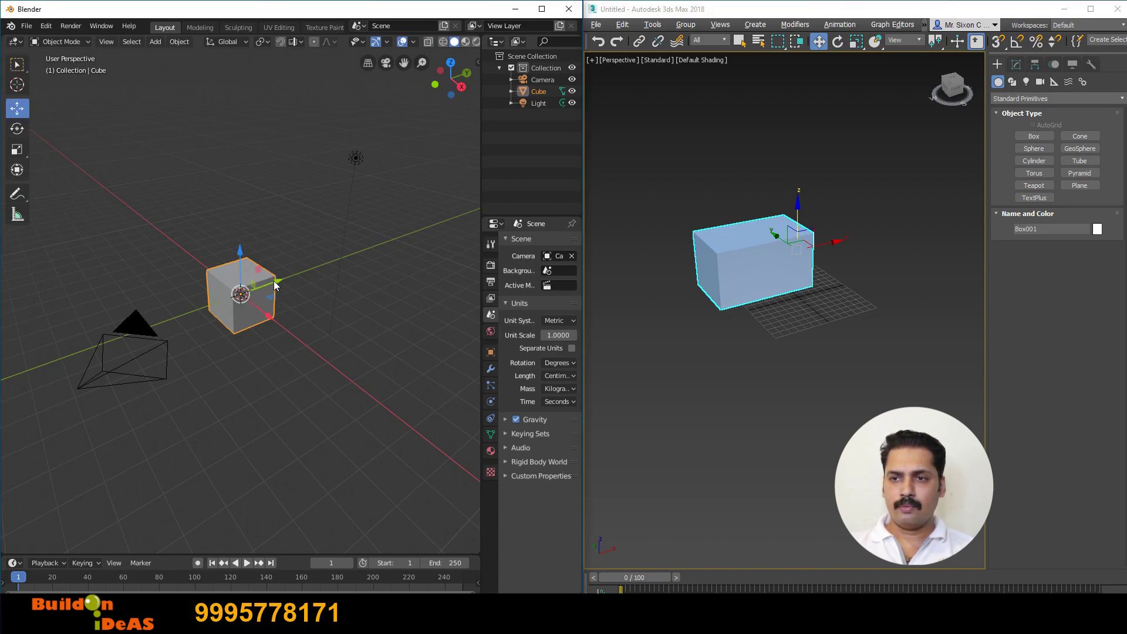
pyautogui.moveTo(276, 287); pyautogui.dragTo(249, 176)
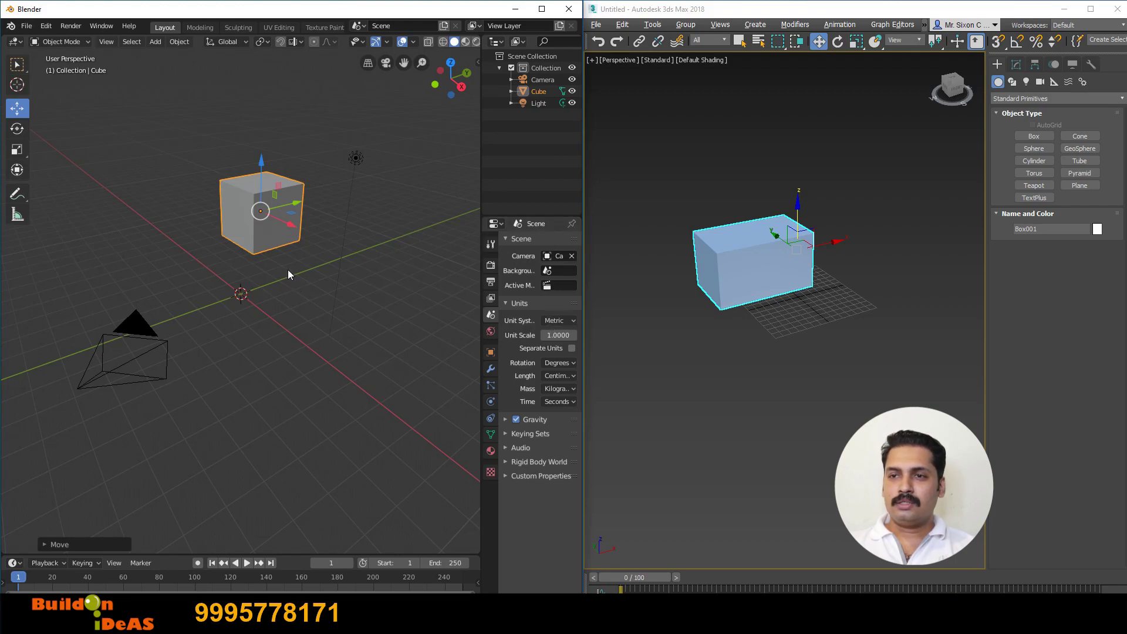
# Try a free rotation of the cube, cancel it, and activate the Rotate tool to show its gizmo
pyautogui.press('r')
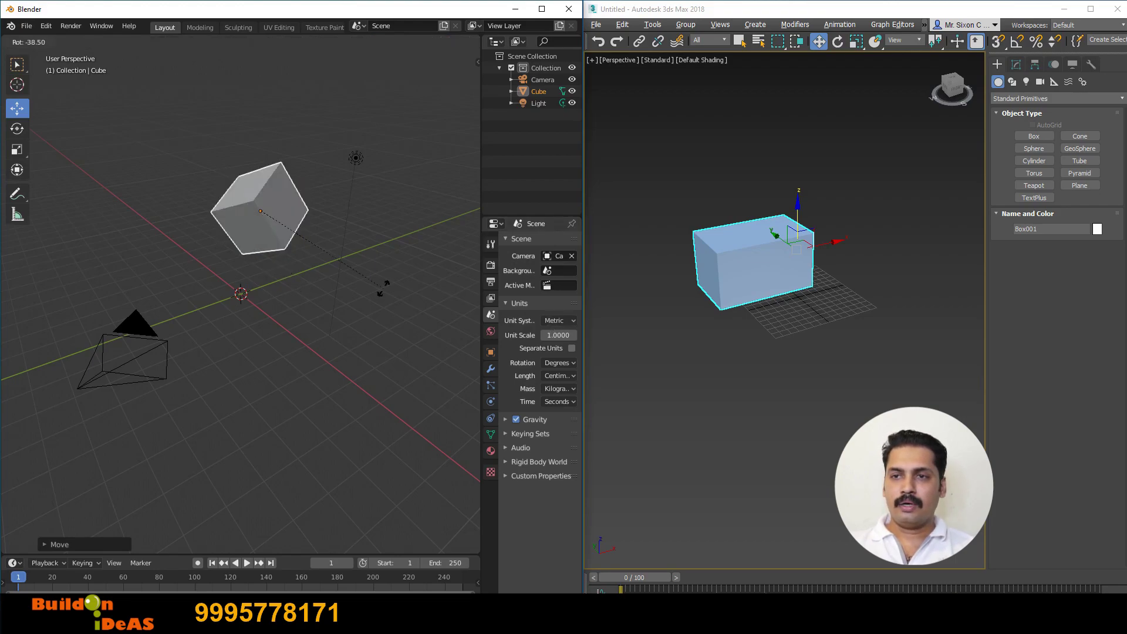
pyautogui.rightClick(292, 294)
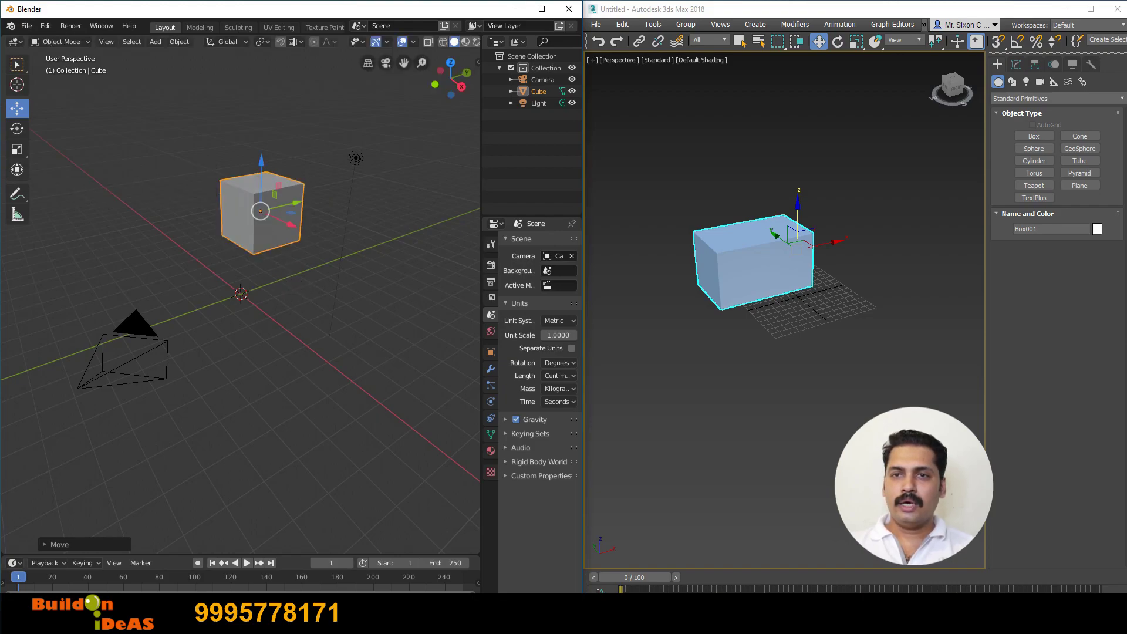
pyautogui.click(17, 129)
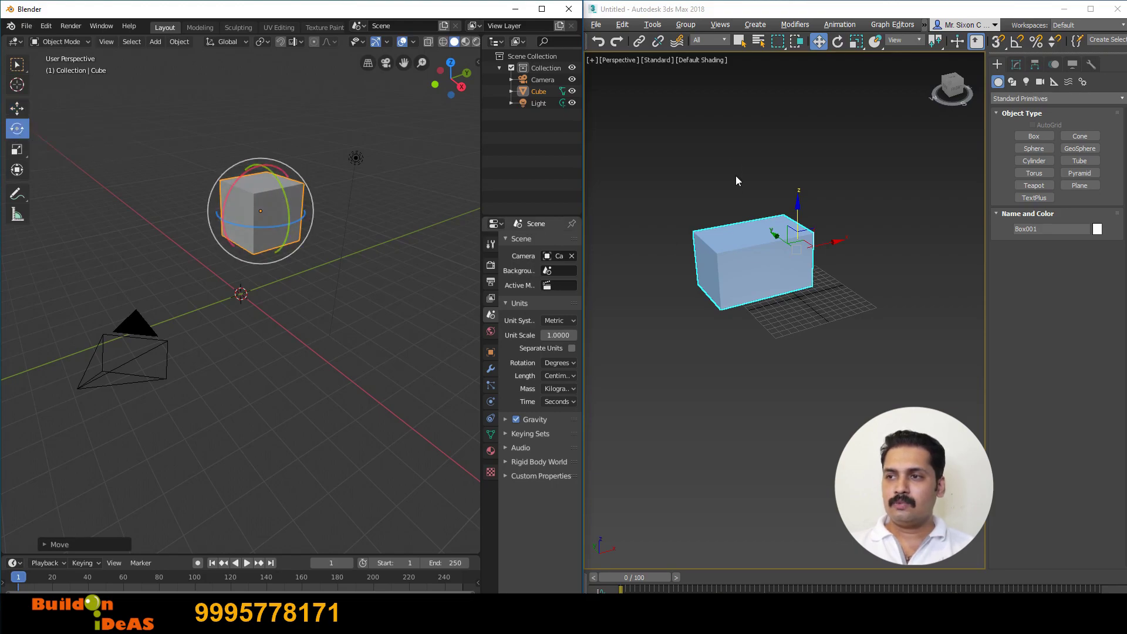
# Switch to 3ds Max, rotate the box freehand with the Rotate gizmo, and deselect it
pyautogui.click(837, 41)
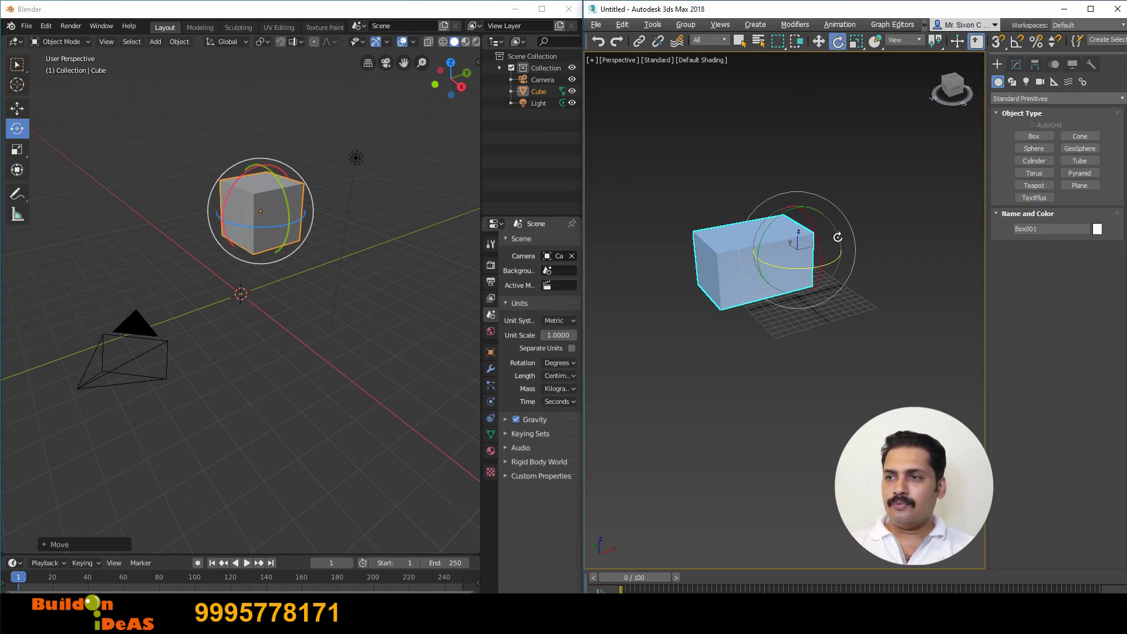
pyautogui.moveTo(818, 240)
pyautogui.mouseDown()
pyautogui.moveTo(828, 255)
pyautogui.moveTo(816, 267)
pyautogui.moveTo(850, 253)
pyautogui.moveTo(845, 243)
pyautogui.moveTo(651, 292)
pyautogui.moveTo(838, 255)
pyautogui.moveTo(827, 258)
pyautogui.mouseUp()
pyautogui.click(698, 340)
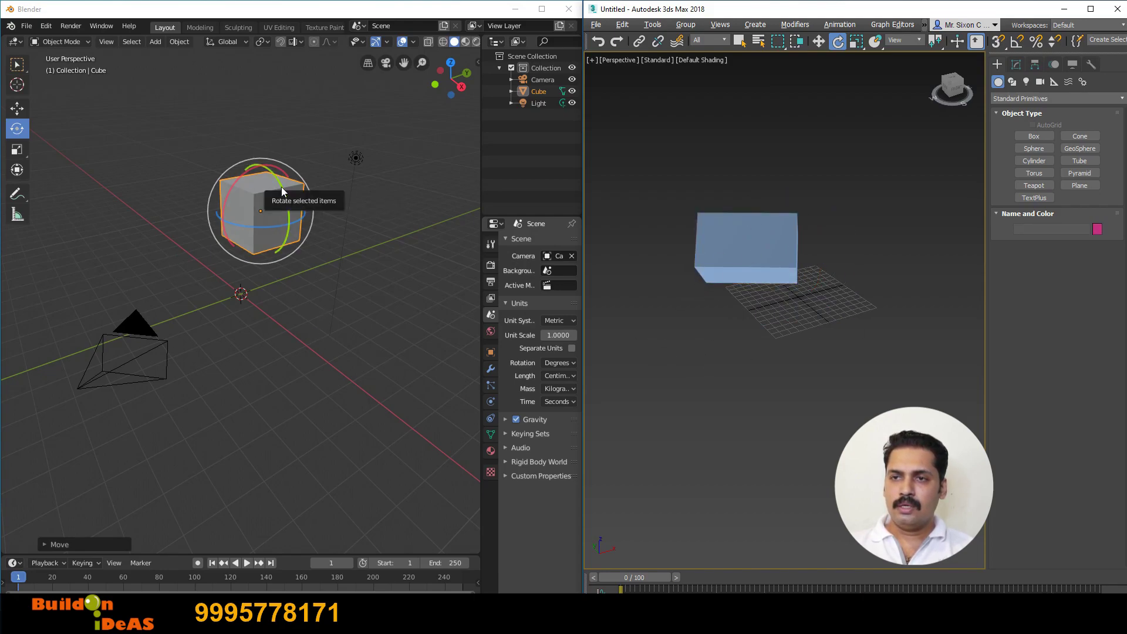
# Switch to Blender and rotate the cube with trackball rotation and around the global X axis
pyautogui.moveTo(280, 186); pyautogui.dragTo(290, 252)
pyautogui.click(290, 253)
pyautogui.press('r')
pyautogui.press('x')
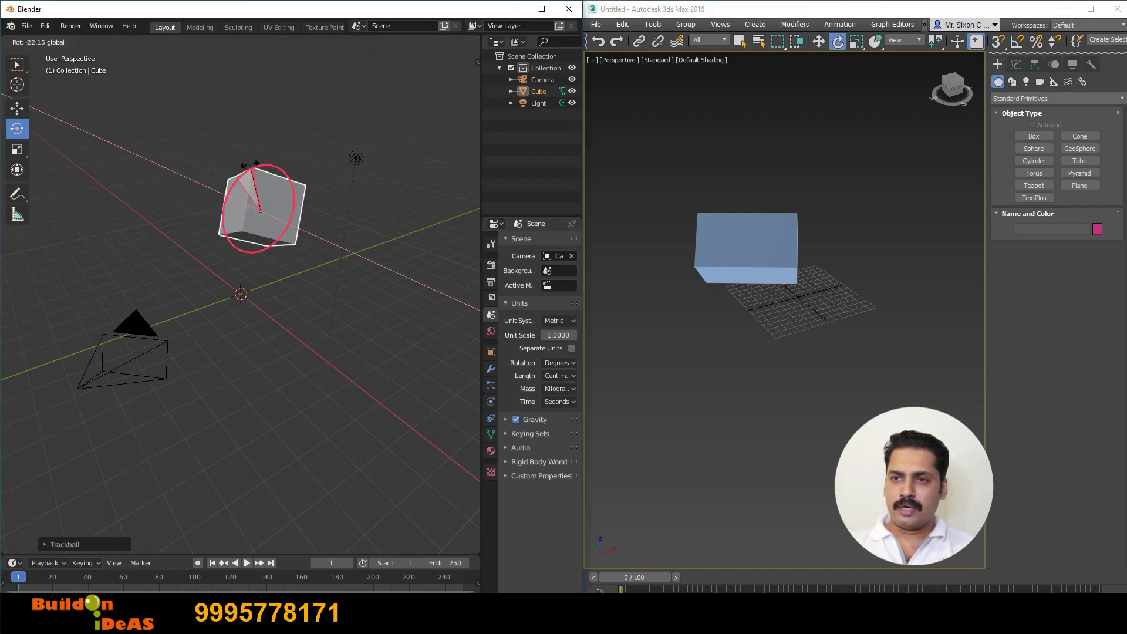
pyautogui.click(295, 248)
pyautogui.moveTo(259, 227); pyautogui.dragTo(157, 251)
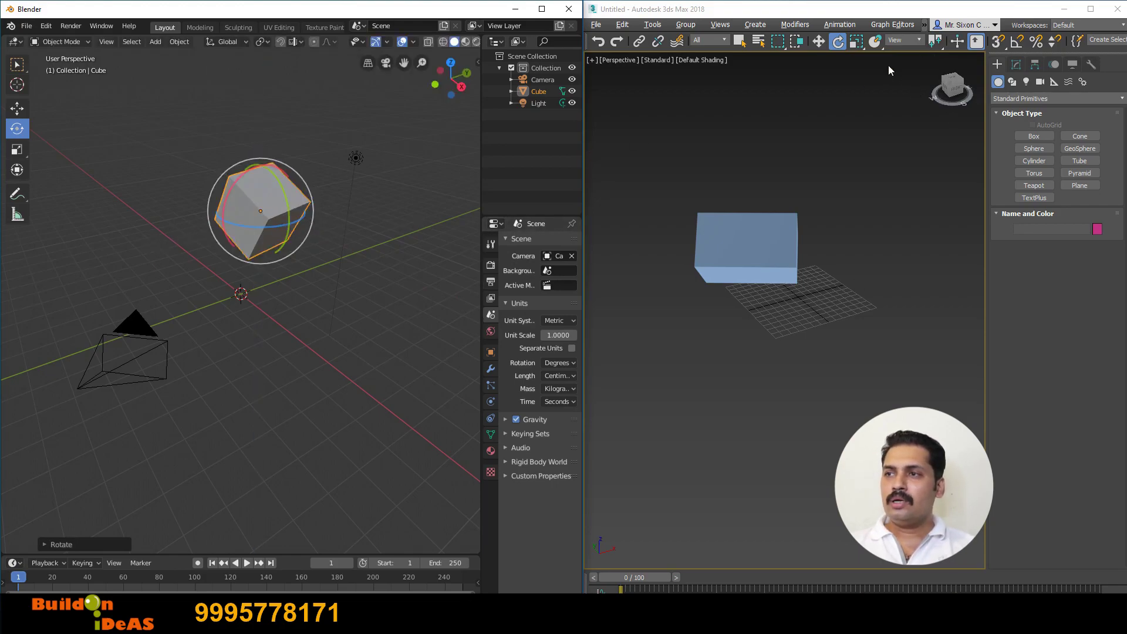
# Activate the Scale tool in 3ds Max and Blender, and uniformly scale the selected 3ds Max box down freehand
pyautogui.click(854, 45)
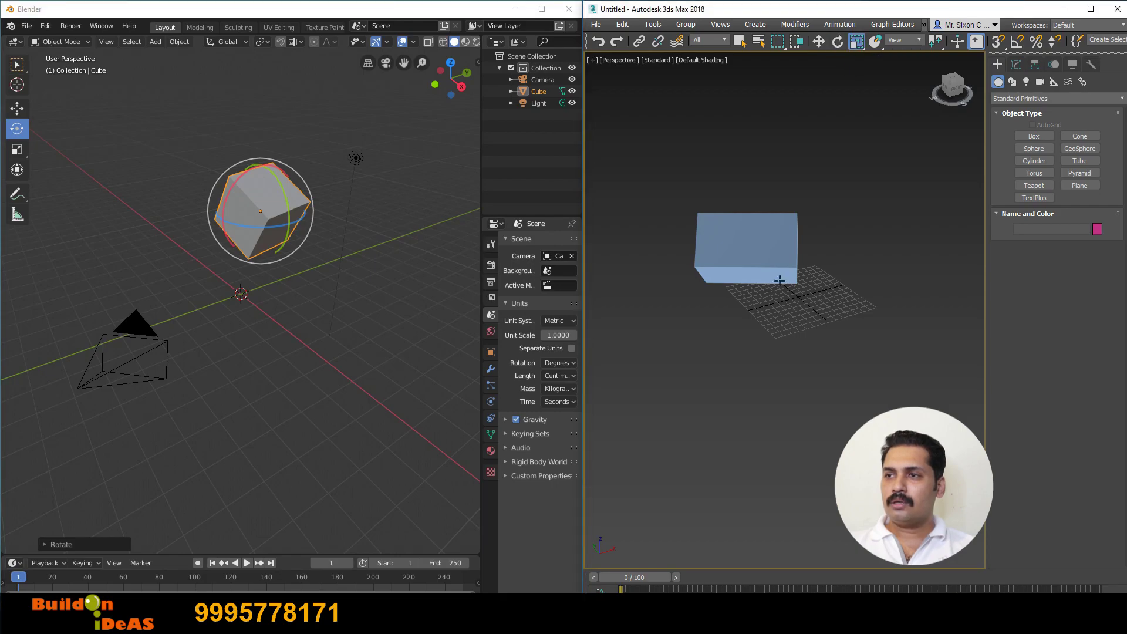
pyautogui.click(730, 263)
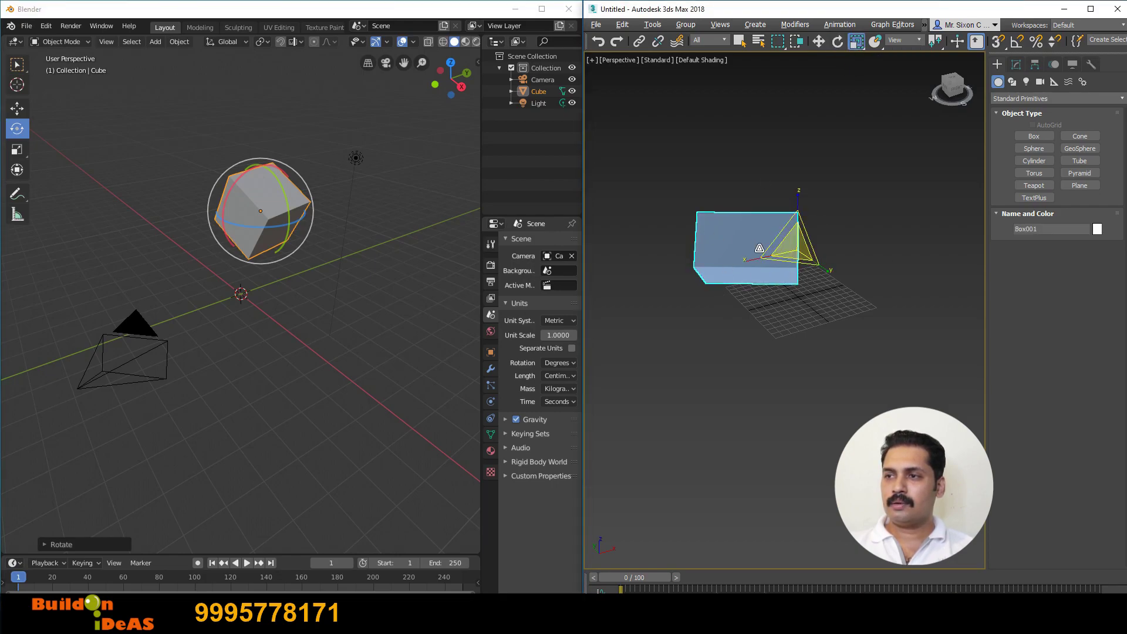
pyautogui.press('r')
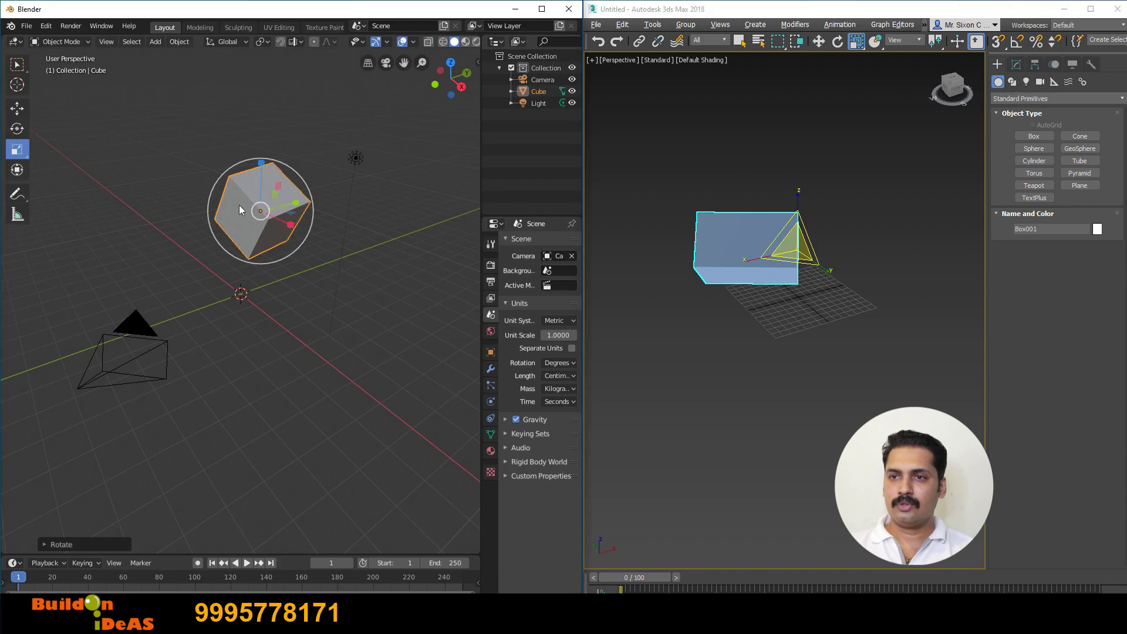
pyautogui.moveTo(325, 252); pyautogui.dragTo(273, 287, button='middle')
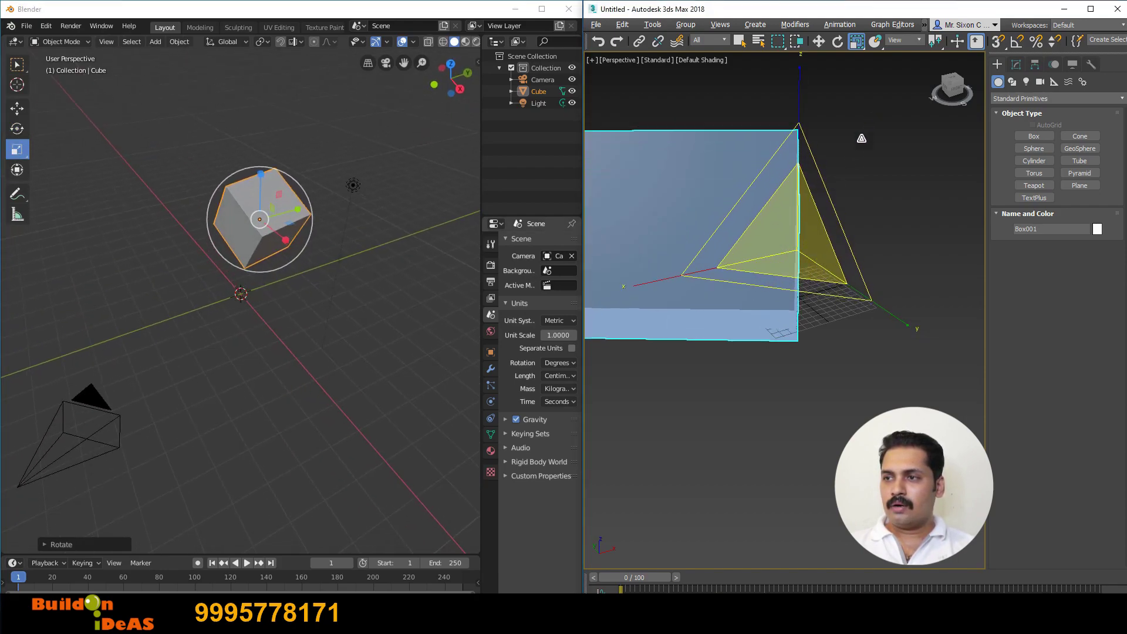
# Switch to Blender and scale the cube up uniformly by a factor of about 2.4
pyautogui.moveTo(325, 319)
pyautogui.mouseDown(button='middle')
pyautogui.moveTo(386, 223)
pyautogui.moveTo(321, 306)
pyautogui.mouseUp(button='middle')
pyautogui.press('s')
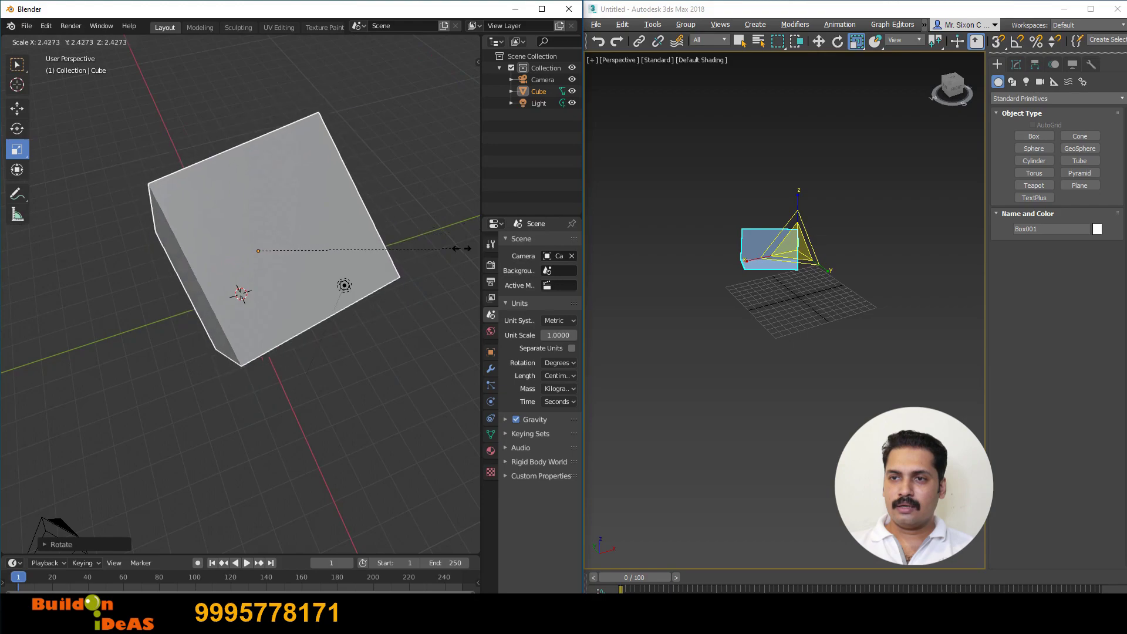
pyautogui.click(455, 254)
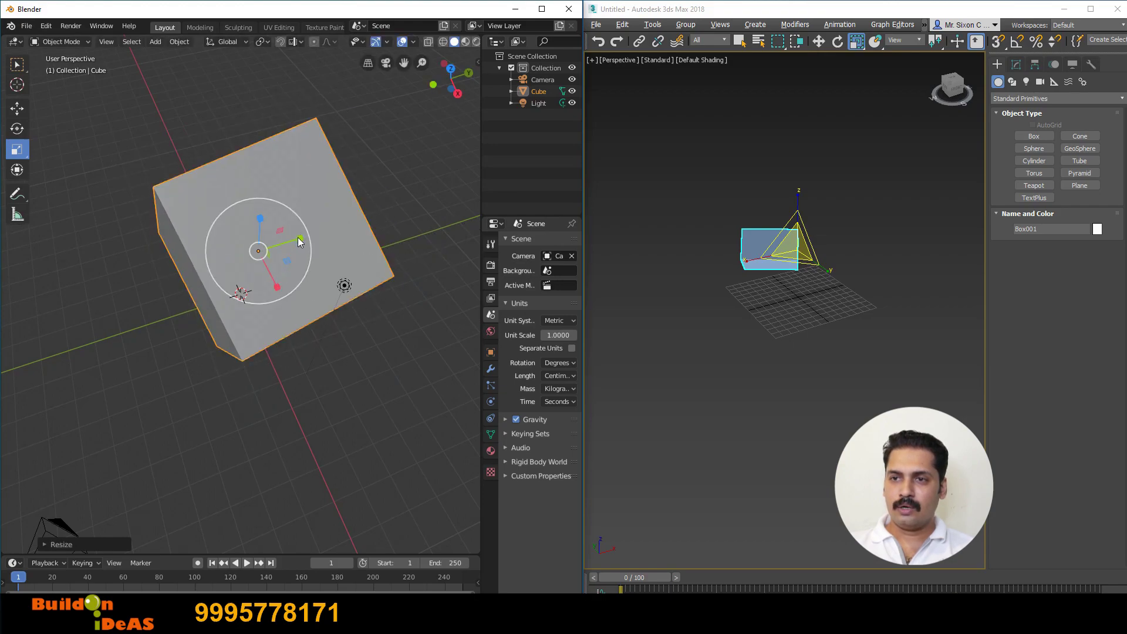
# Scale the cube down freehand along the Y, X and global Z axes separately and check its shape from another side
pyautogui.moveTo(299, 238); pyautogui.dragTo(278, 265)
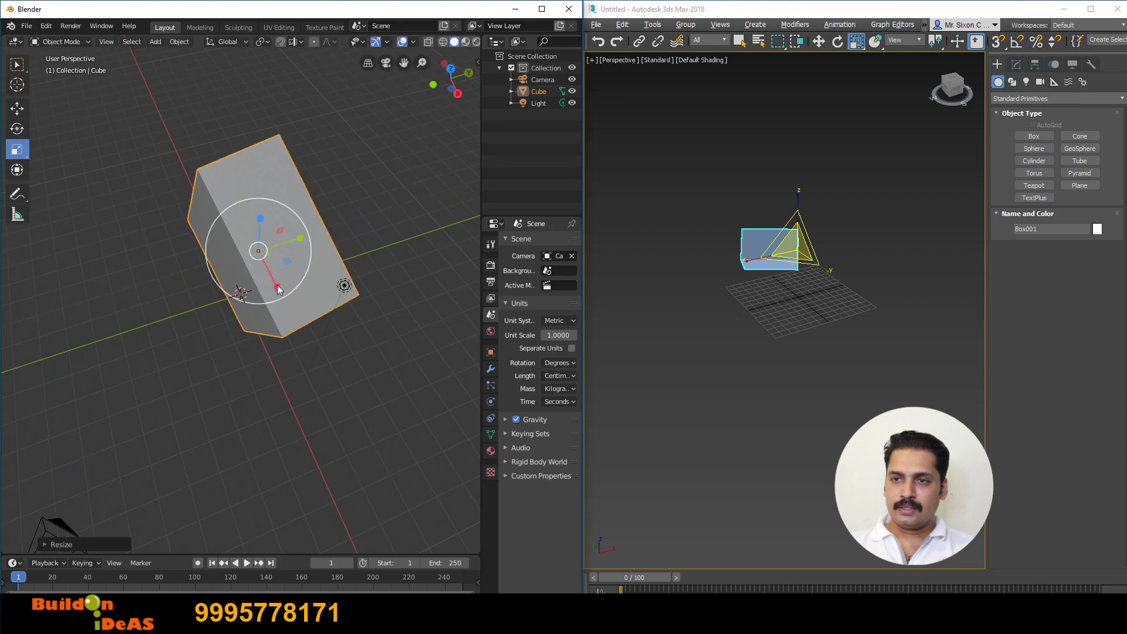
pyautogui.press('s')
pyautogui.click(276, 276)
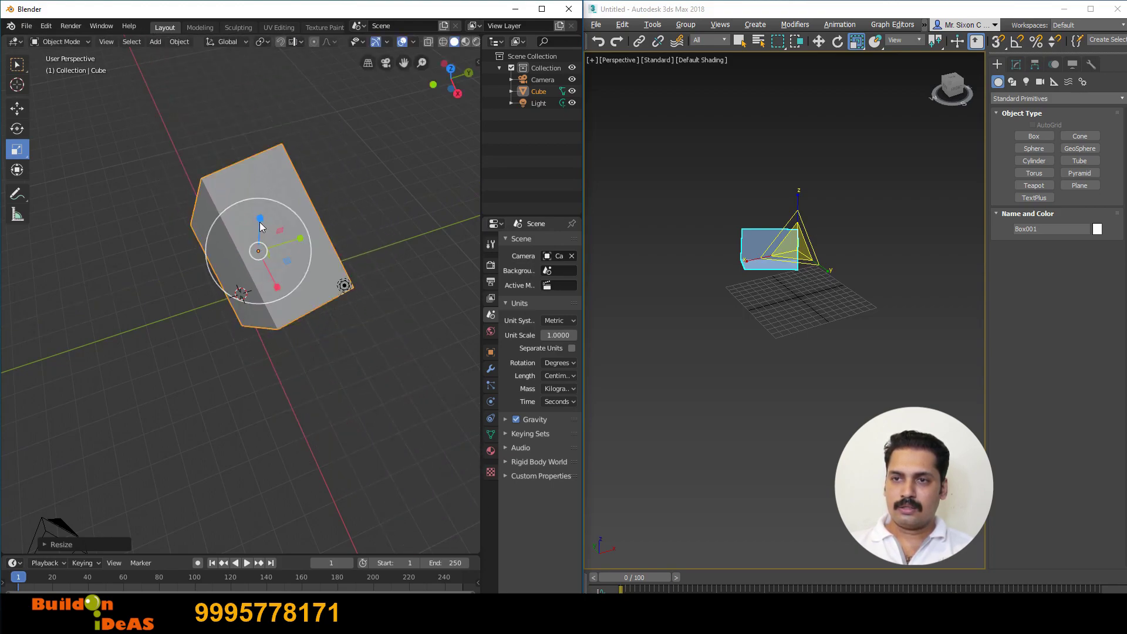
pyautogui.press('s')
pyautogui.press('z')
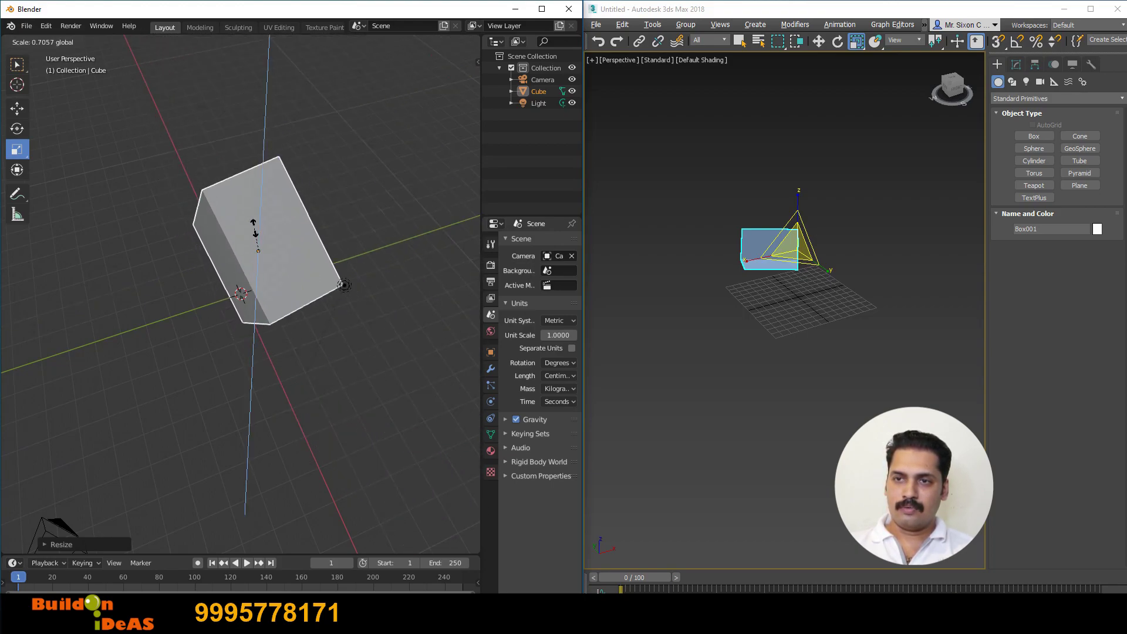
pyautogui.click(255, 234)
pyautogui.press('KP_3')
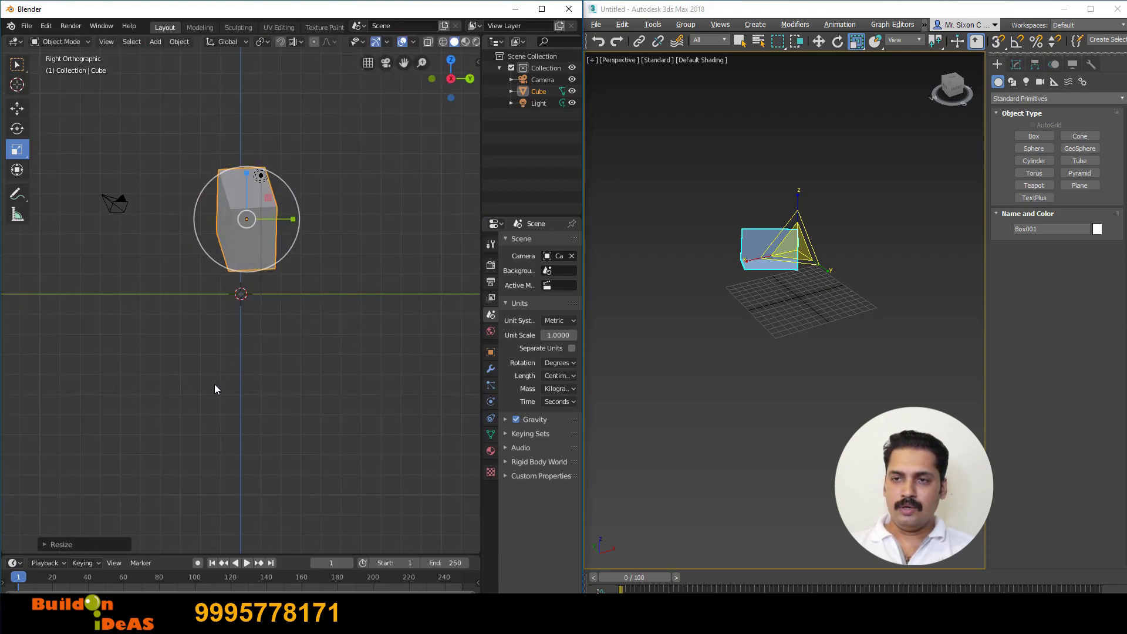
pyautogui.moveTo(215, 389); pyautogui.dragTo(288, 200, button='middle')
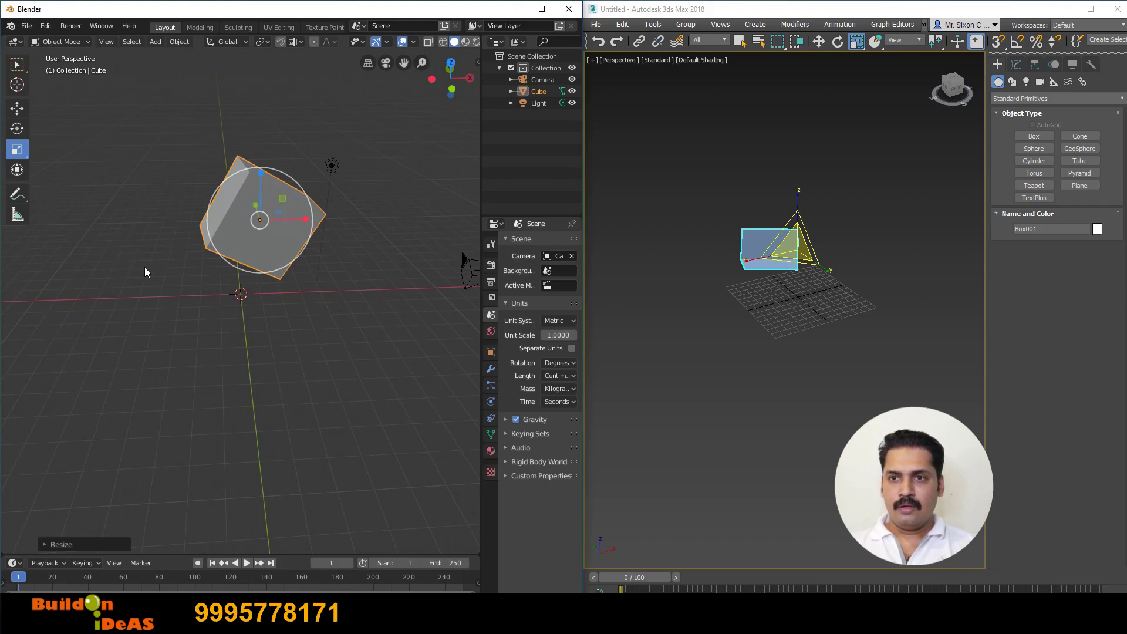
# Switch to 3ds Max, scale the box up uniformly with the Scale gizmo, and deselect and reselect it
pyautogui.moveTo(789, 242); pyautogui.dragTo(704, 265)
pyautogui.scroll(1, 300, 264)
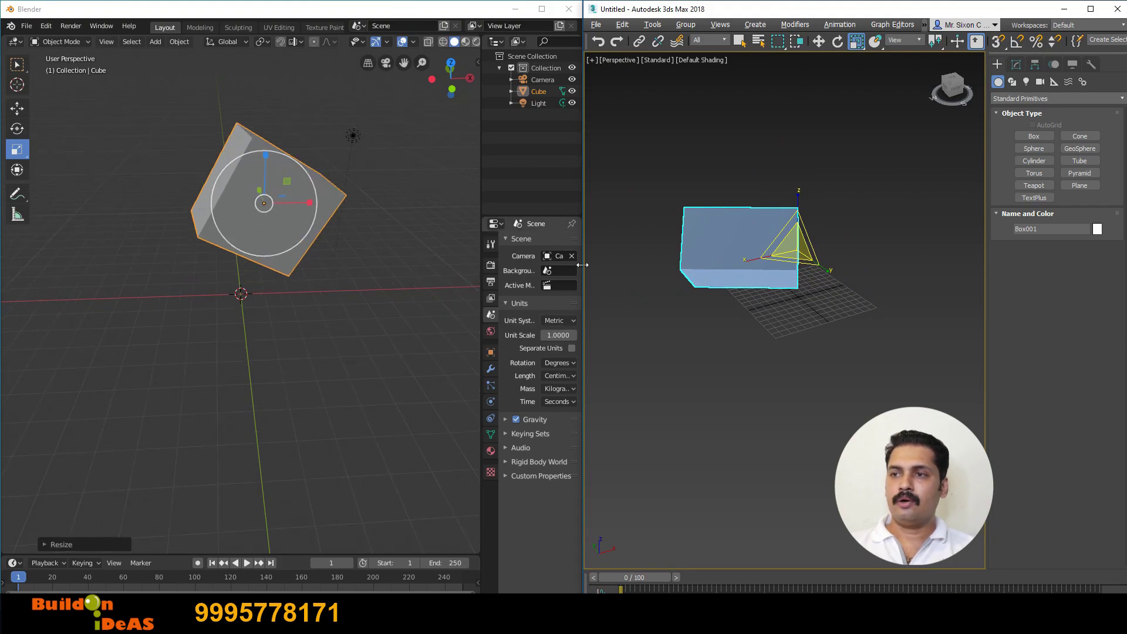
pyautogui.scroll(5, 671, 266)
pyautogui.scroll(-5, 666, 288)
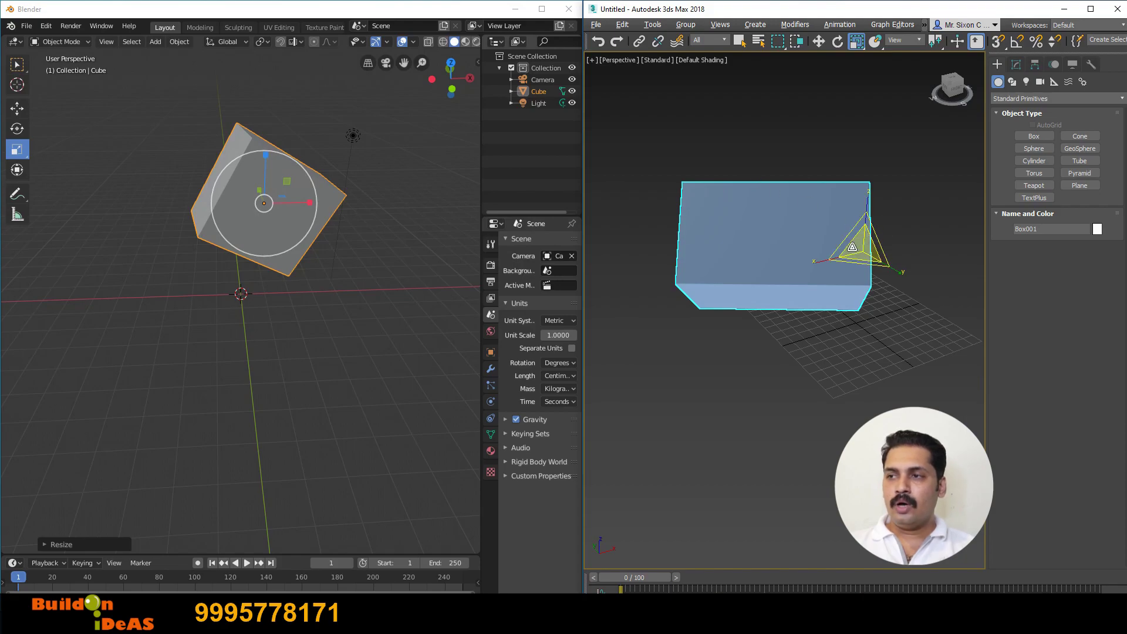
pyautogui.click(621, 201)
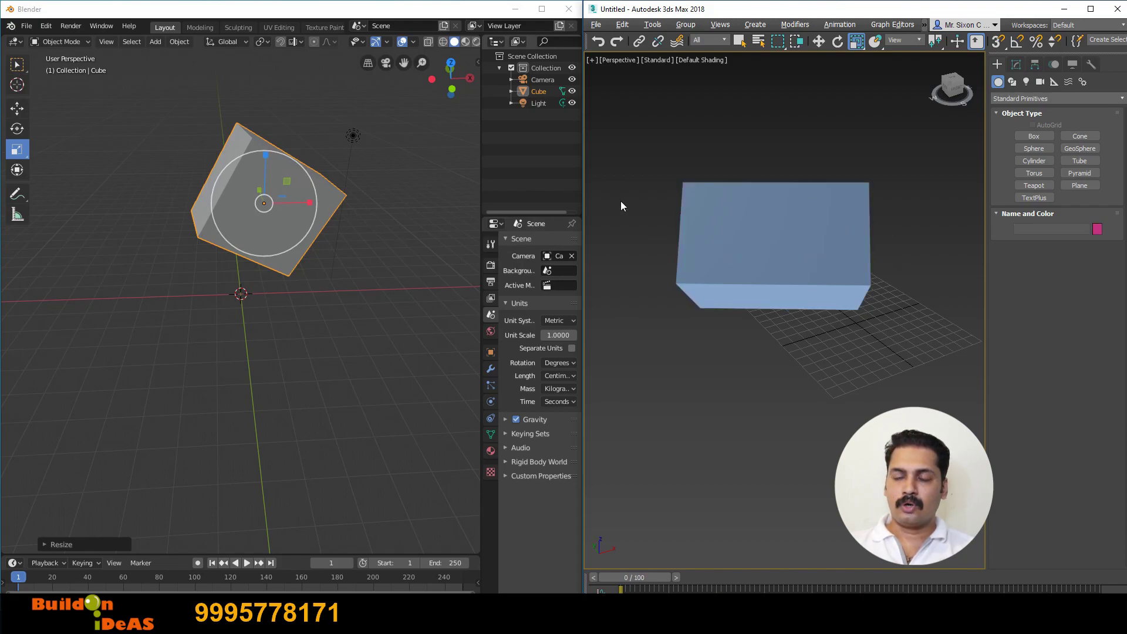
pyautogui.click(769, 224)
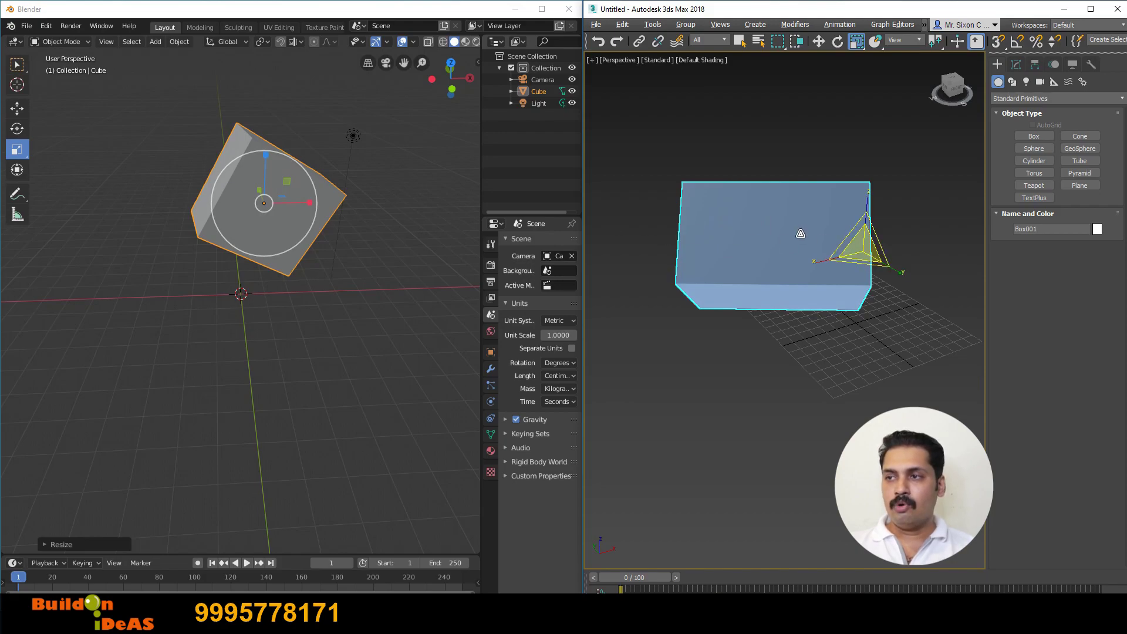
# Switch to Blender, toggle the cube's selection and leave the cube deselected
pyautogui.click(297, 370)
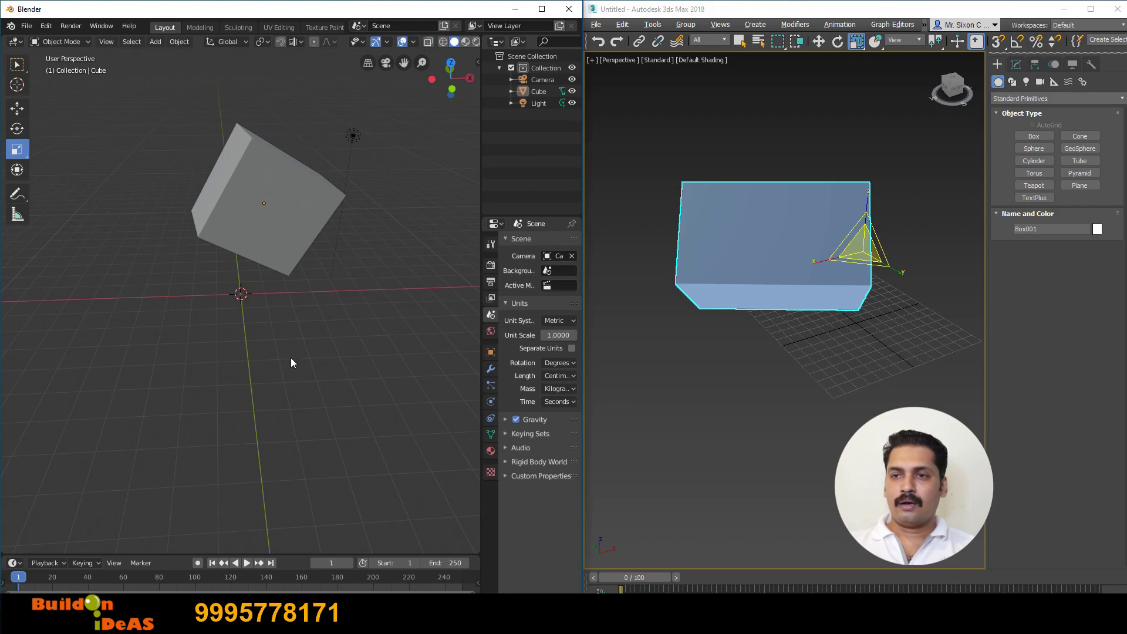
pyautogui.click(286, 241)
pyautogui.hotkey('ctrl', 'z')
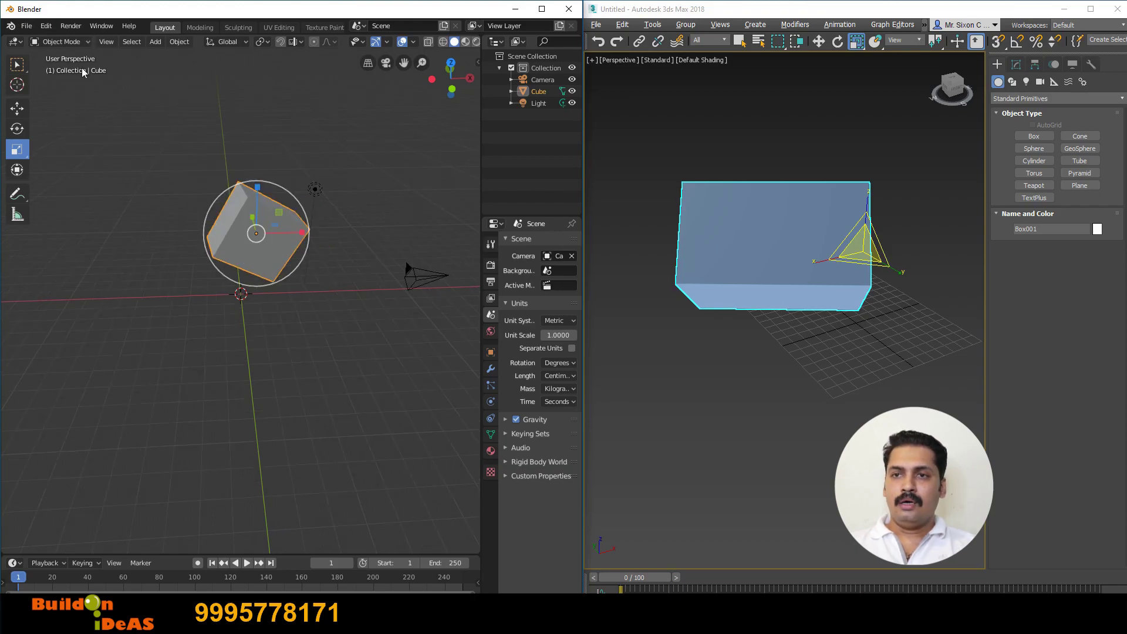
pyautogui.click(367, 136)
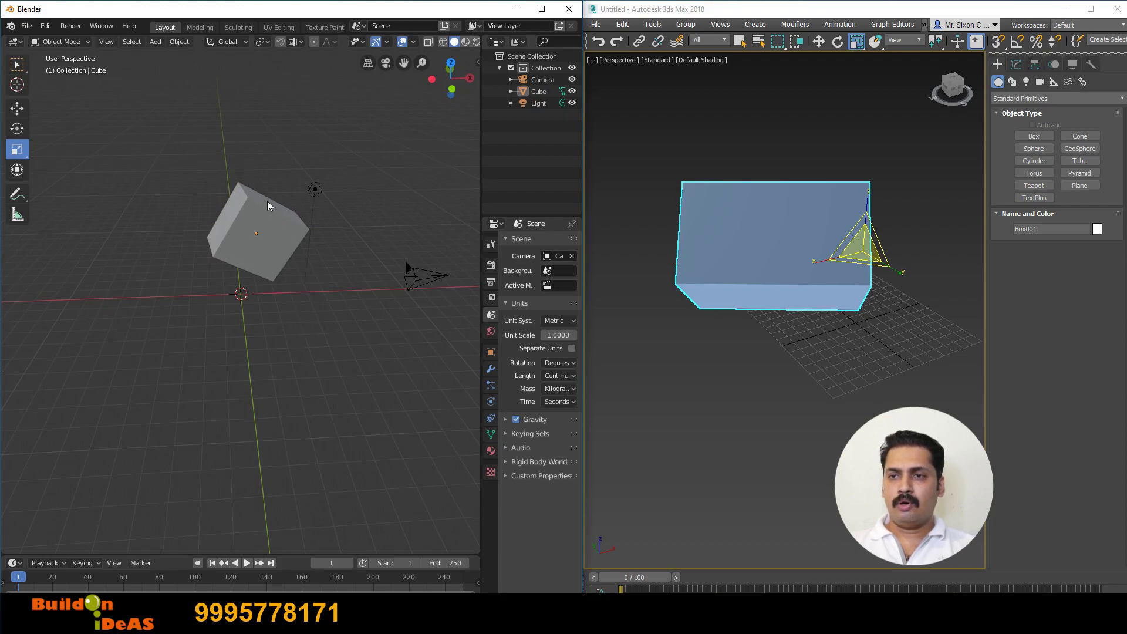
# Examine how the Blender viewport zooms in and out around the cube
pyautogui.hotkey('ctrl', 'z')
pyautogui.hotkey('ctrl', 'z')
pyautogui.hotkey('ctrl', 'z')
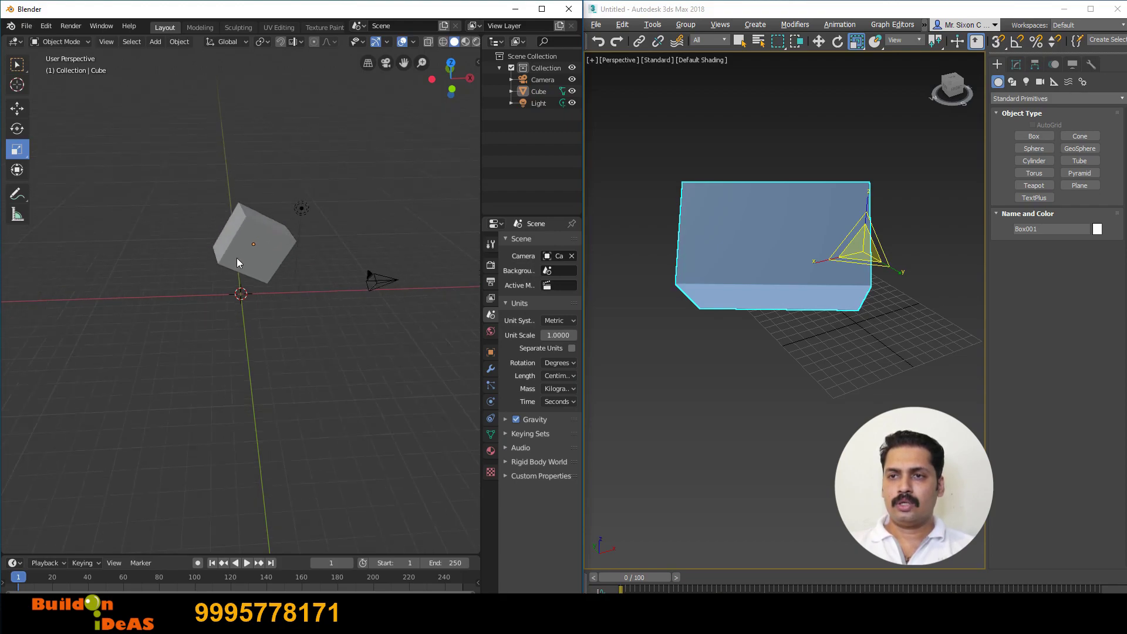
pyautogui.hotkey('ctrl', 'z')
pyautogui.hotkey('ctrl', 'z')
pyautogui.hotkey('ctrl', 'z')
pyautogui.hotkey('ctrl', 'z')
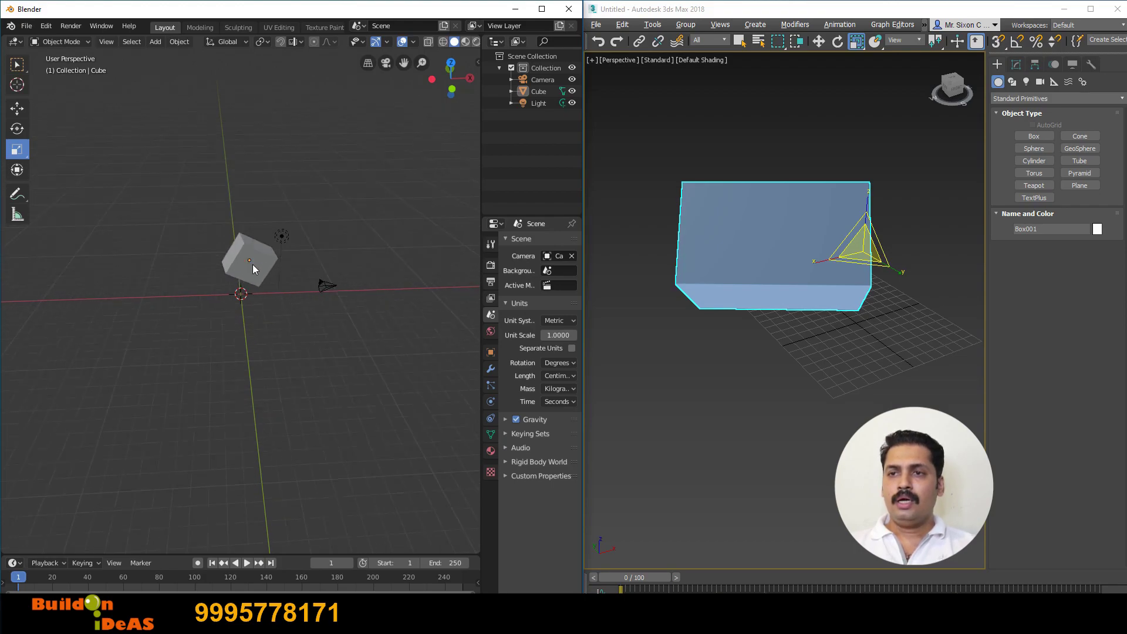
pyautogui.hotkey('ctrl', 'z')
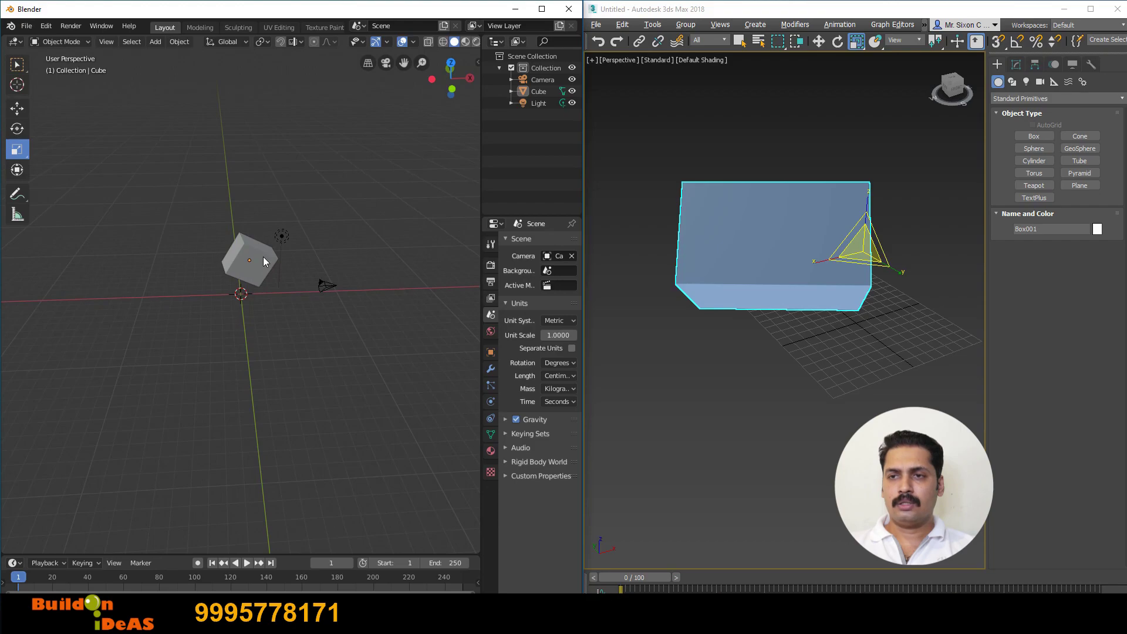
pyautogui.hotkey('ctrl', 'z')
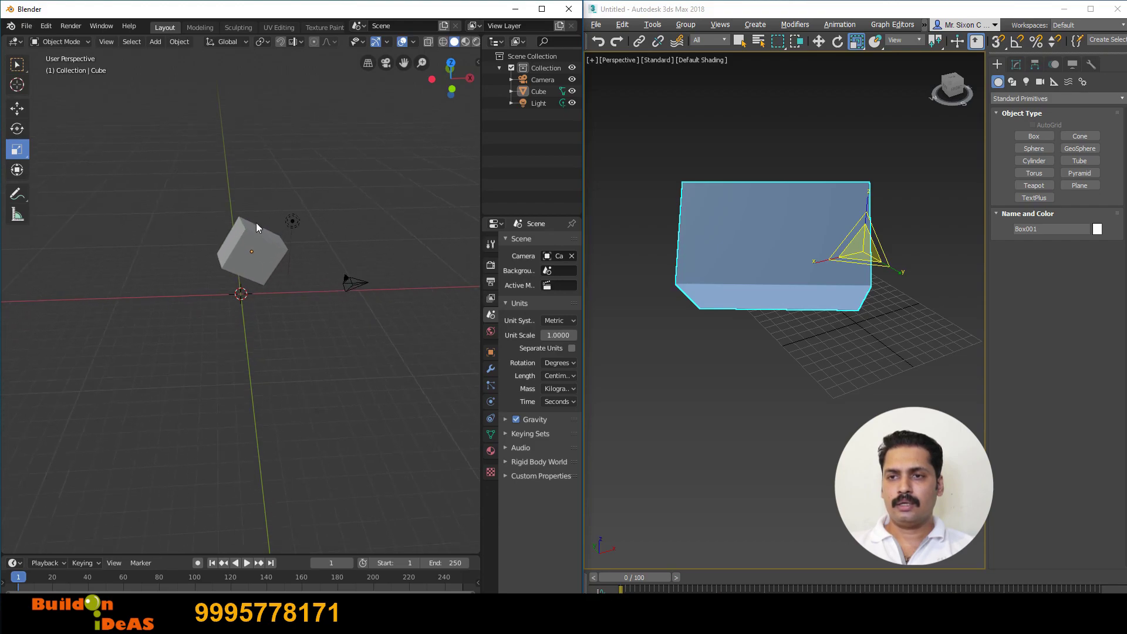
pyautogui.hotkey('ctrl', 'z')
pyautogui.hotkey('ctrl', 'z')
pyautogui.hotkey('ctrl', 'z')
pyautogui.hotkey('ctrl', 'z')
pyautogui.hotkey('ctrl', 'z')
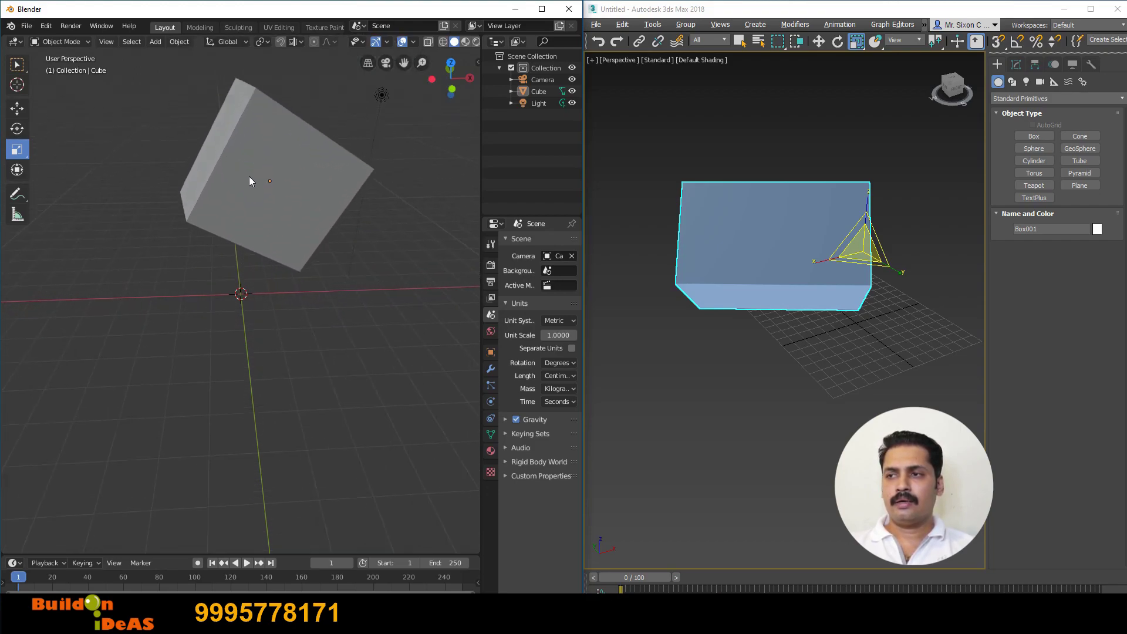
# Switch to 3ds Max, deselect the box, and examine zooming at different points and orbiting around it
pyautogui.click(795, 340)
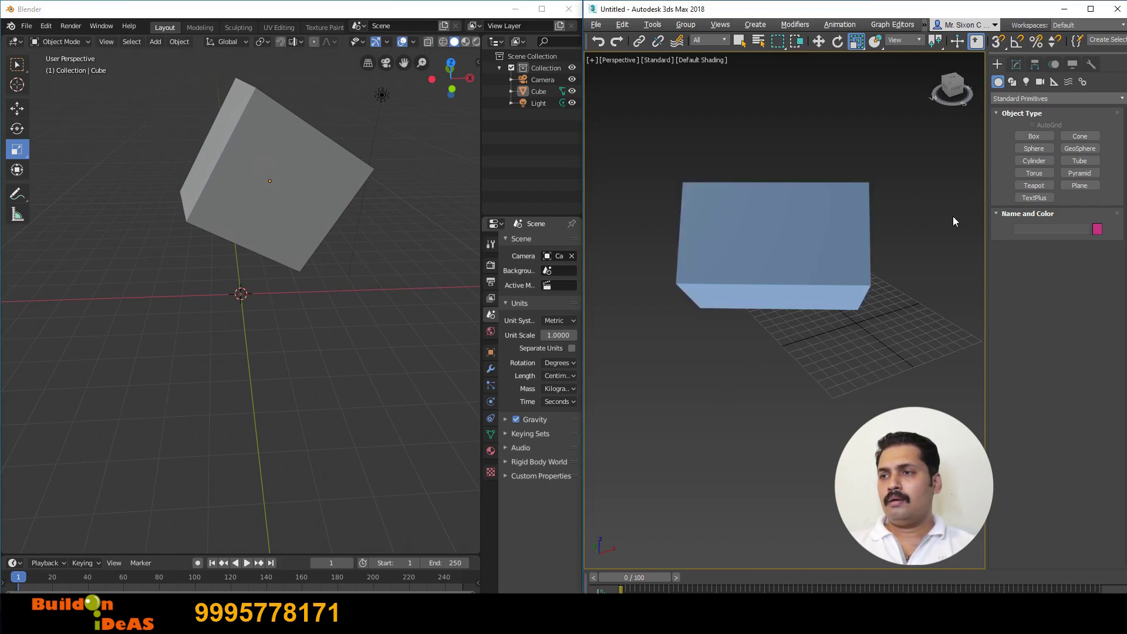
pyautogui.scroll(-10, 788, 345)
pyautogui.scroll(12, 819, 304)
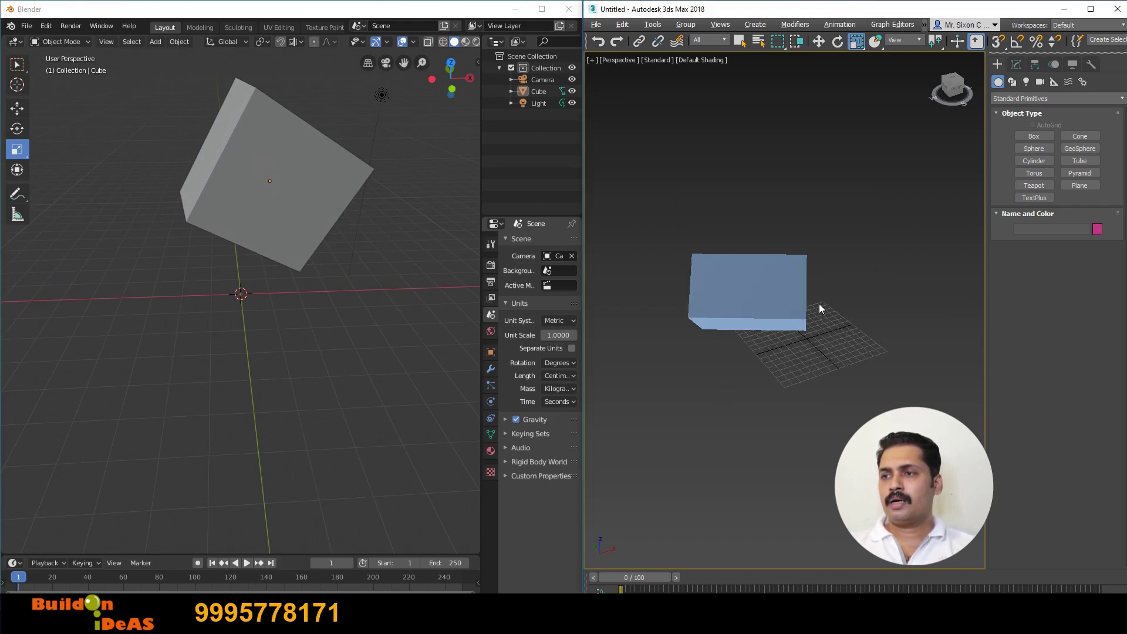
pyautogui.scroll(-5, 836, 336)
pyautogui.scroll(-5, 836, 336)
pyautogui.scroll(5, 821, 365)
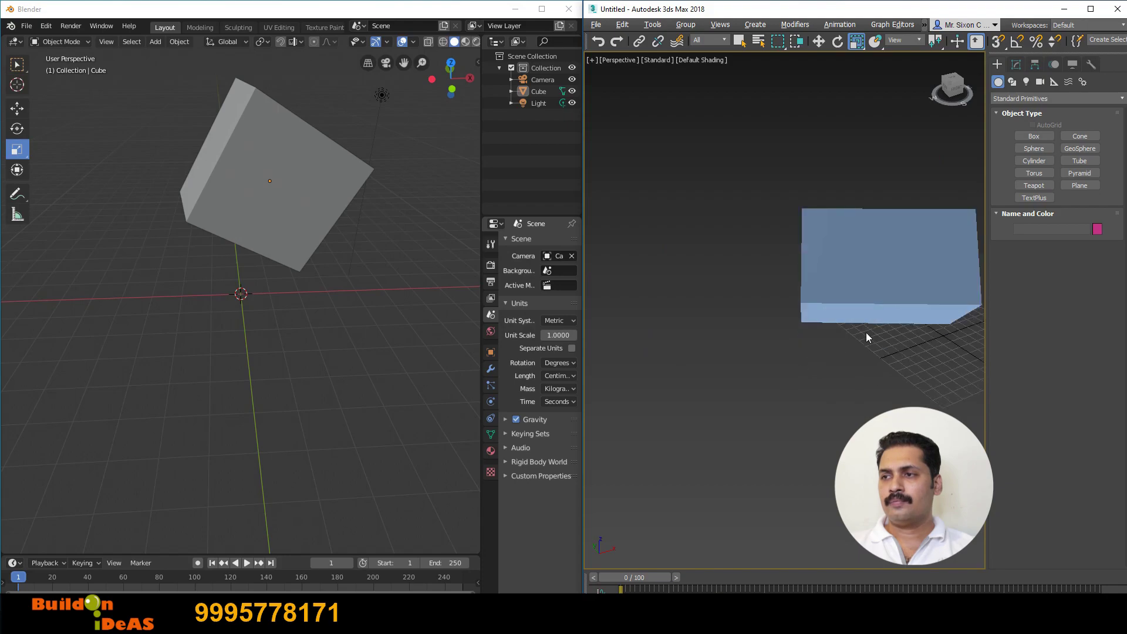
pyautogui.keyDown('alt'); pyautogui.moveTo(865, 332); pyautogui.dragTo(863, 358, button='middle'); pyautogui.keyUp('alt')
# Compare orbiting, zooming and panning around the Blender cube with panning and orbiting around the 3ds Max box
pyautogui.moveTo(252, 317); pyautogui.dragTo(304, 343, button='middle')
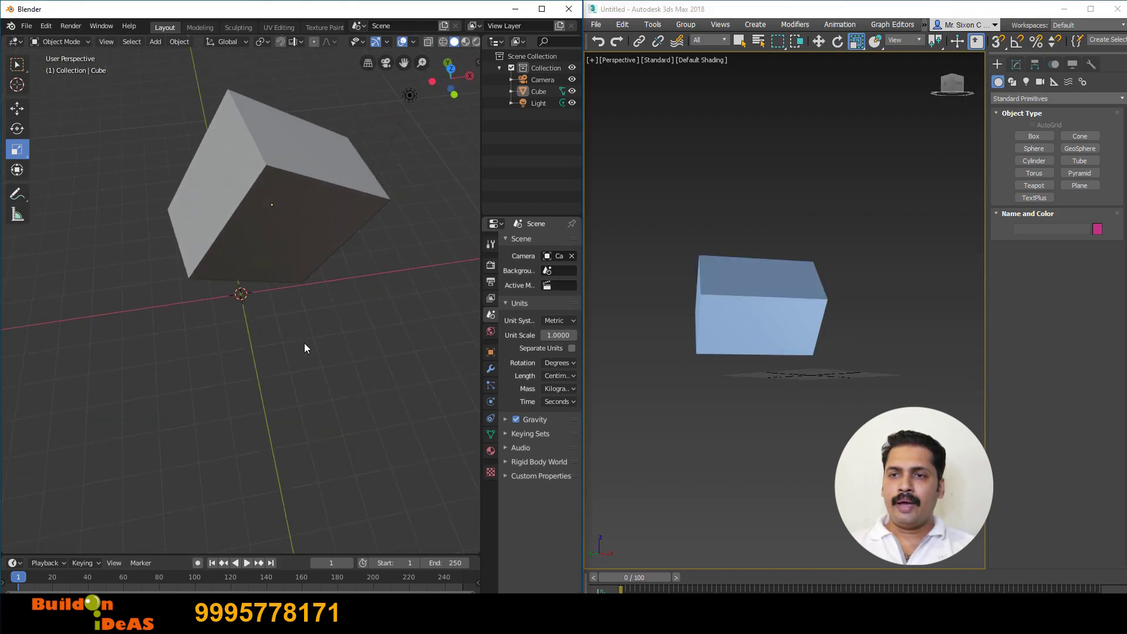
pyautogui.scroll(-3, 315, 347)
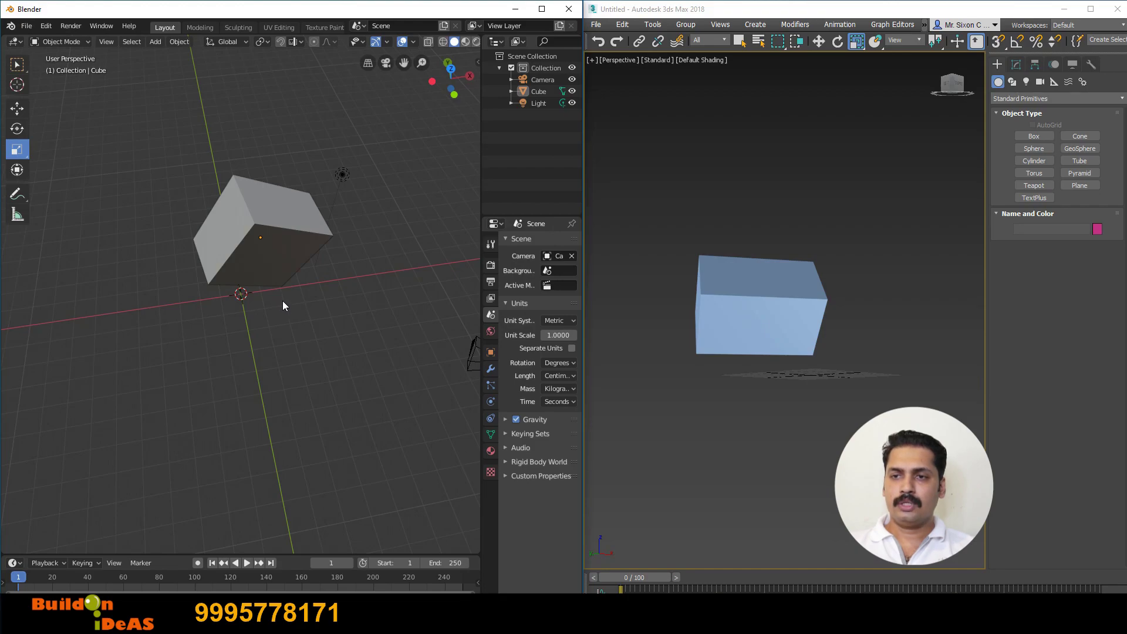
pyautogui.moveTo(305, 304); pyautogui.dragTo(241, 338, button='middle')
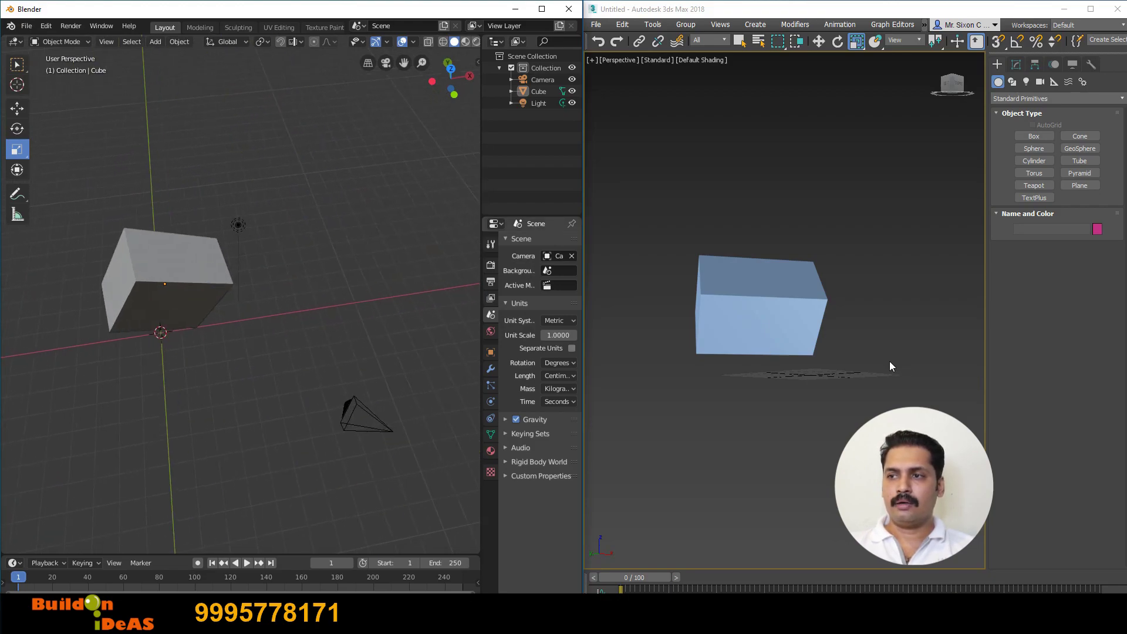
pyautogui.moveTo(824, 363); pyautogui.dragTo(870, 368, button='middle')
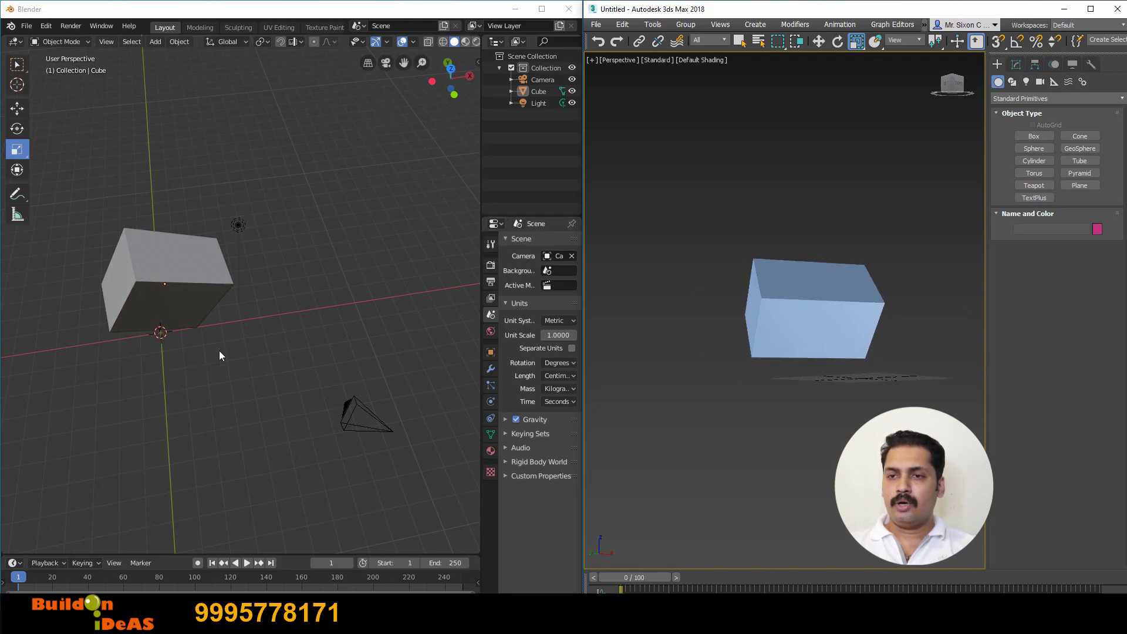
pyautogui.moveTo(192, 346); pyautogui.dragTo(355, 301, button='middle')
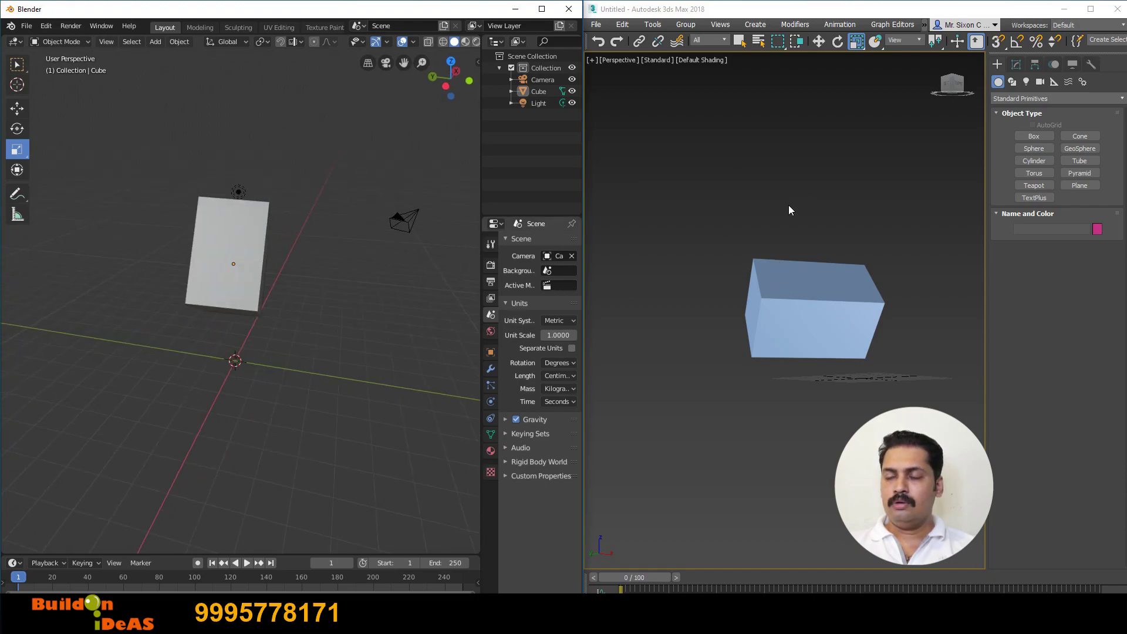
pyautogui.keyDown('alt'); pyautogui.moveTo(752, 302); pyautogui.dragTo(919, 323, button='middle'); pyautogui.keyUp('alt')
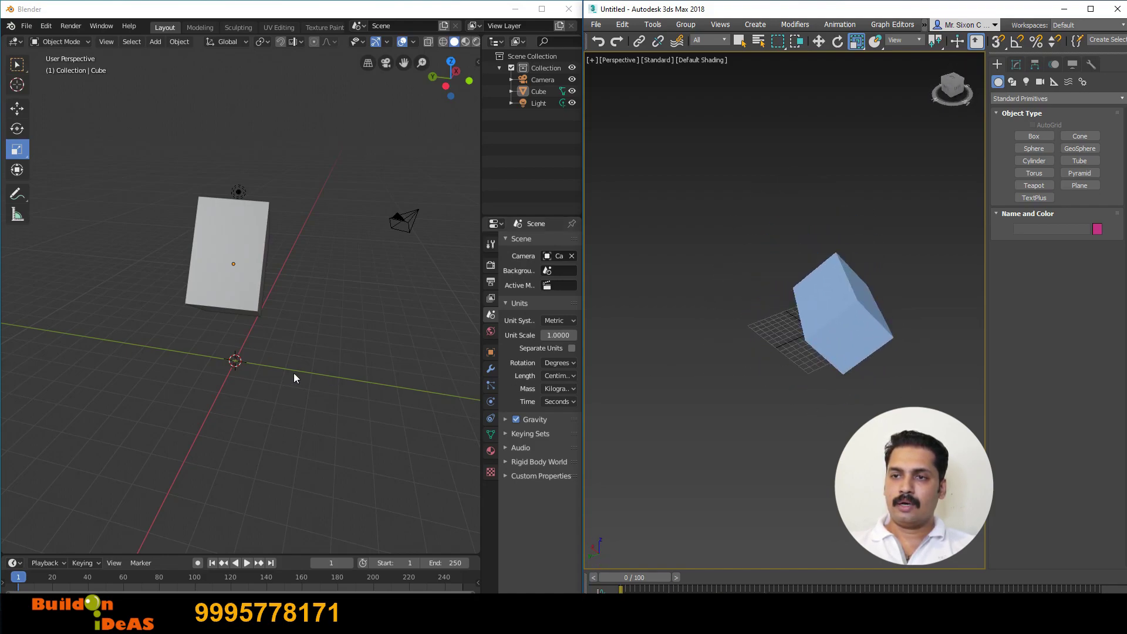
pyautogui.moveTo(271, 311); pyautogui.dragTo(364, 249, button='middle')
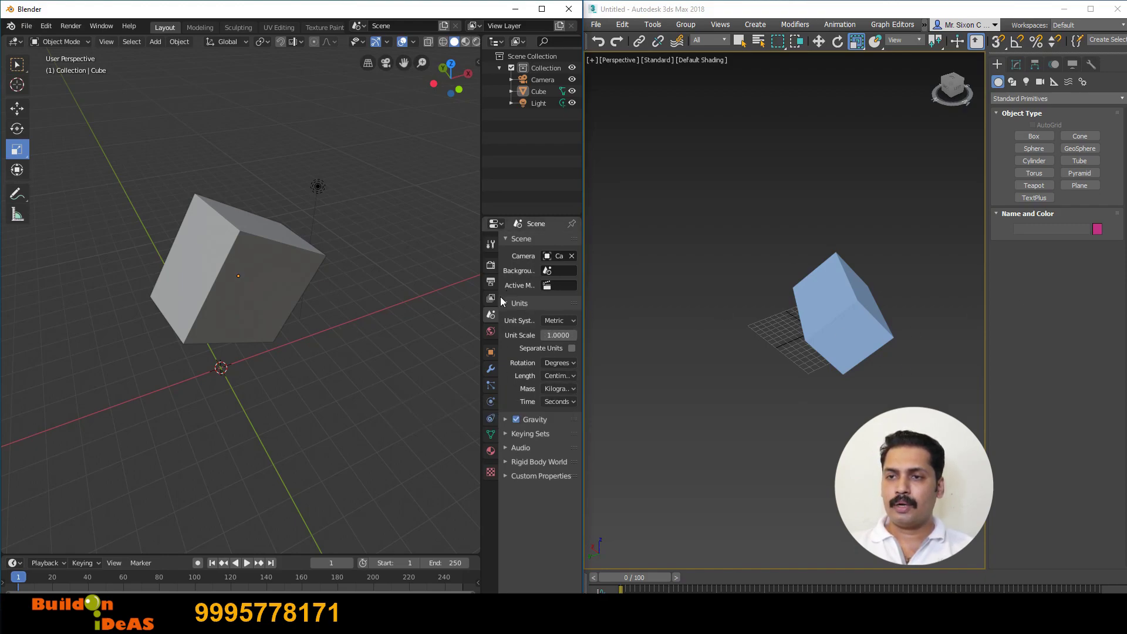
# Switch to 3ds Max, show the spline shape types, and select the box to view its modification settings
pyautogui.click(1012, 80)
pyautogui.click(839, 311)
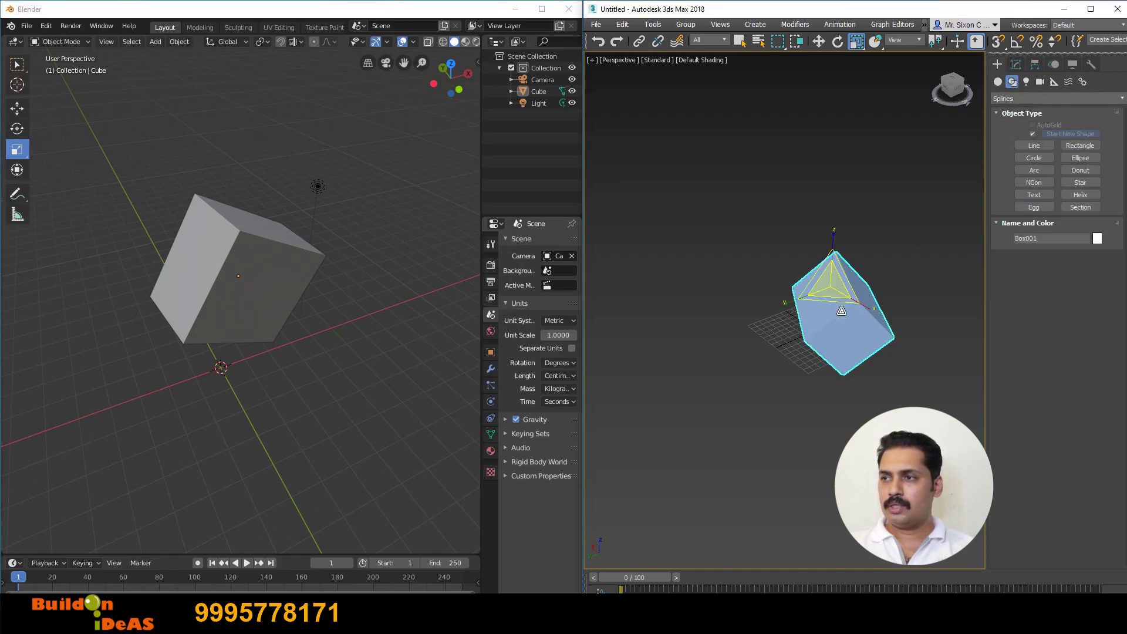
pyautogui.click(1012, 65)
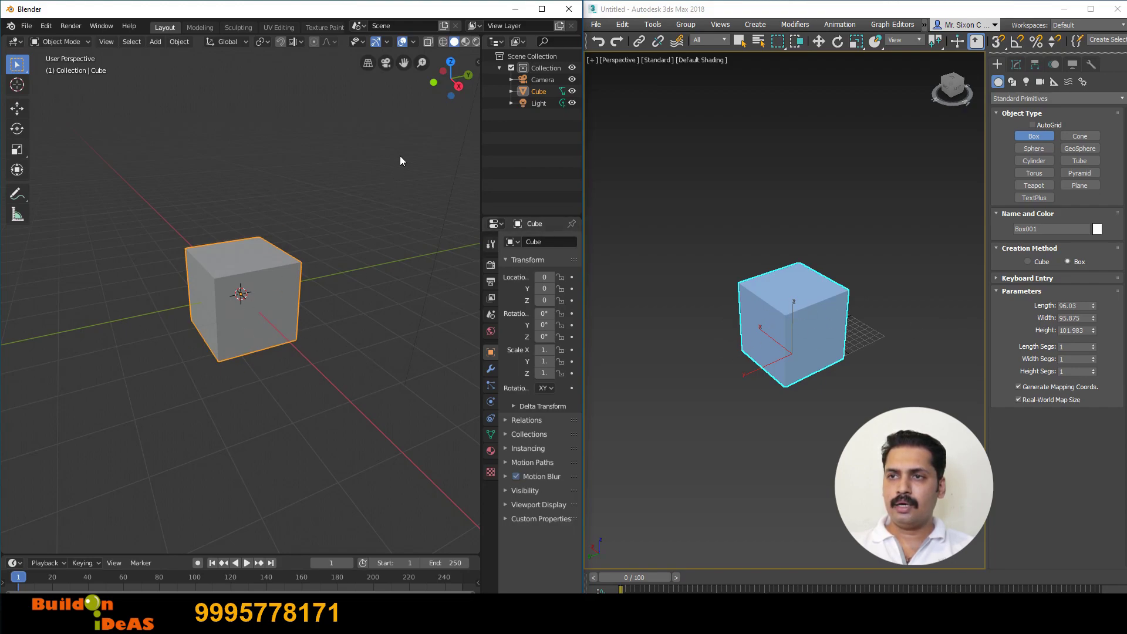
# Set the Blender cube's dimensions to 300 cm in X, 500 cm in Y and 450 cm in Z
pyautogui.press('n')
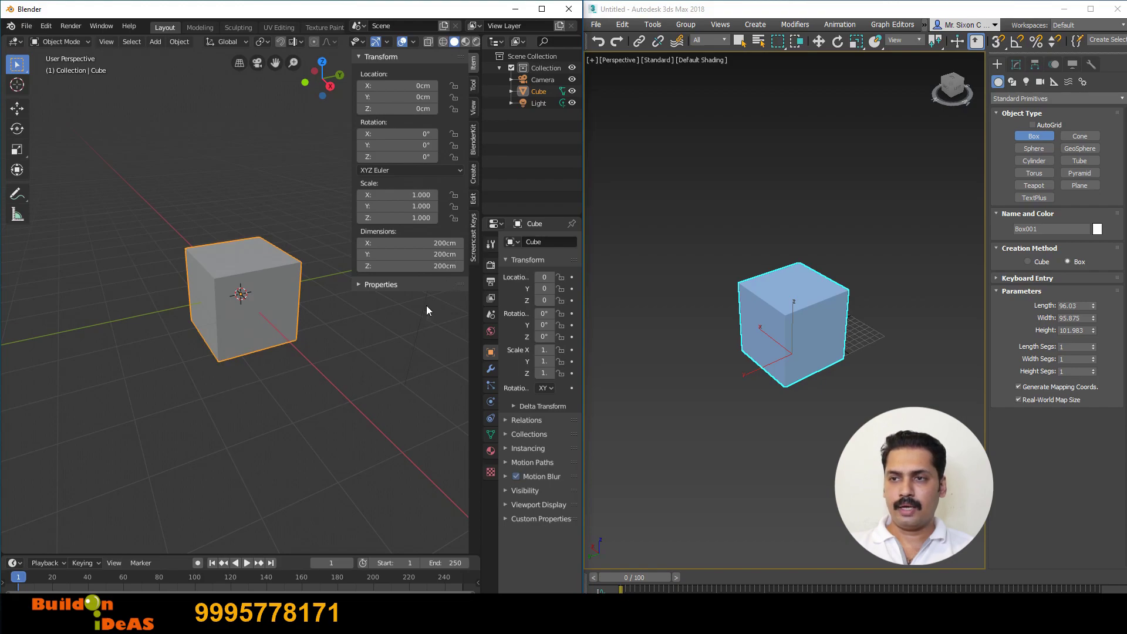
pyautogui.click(411, 243)
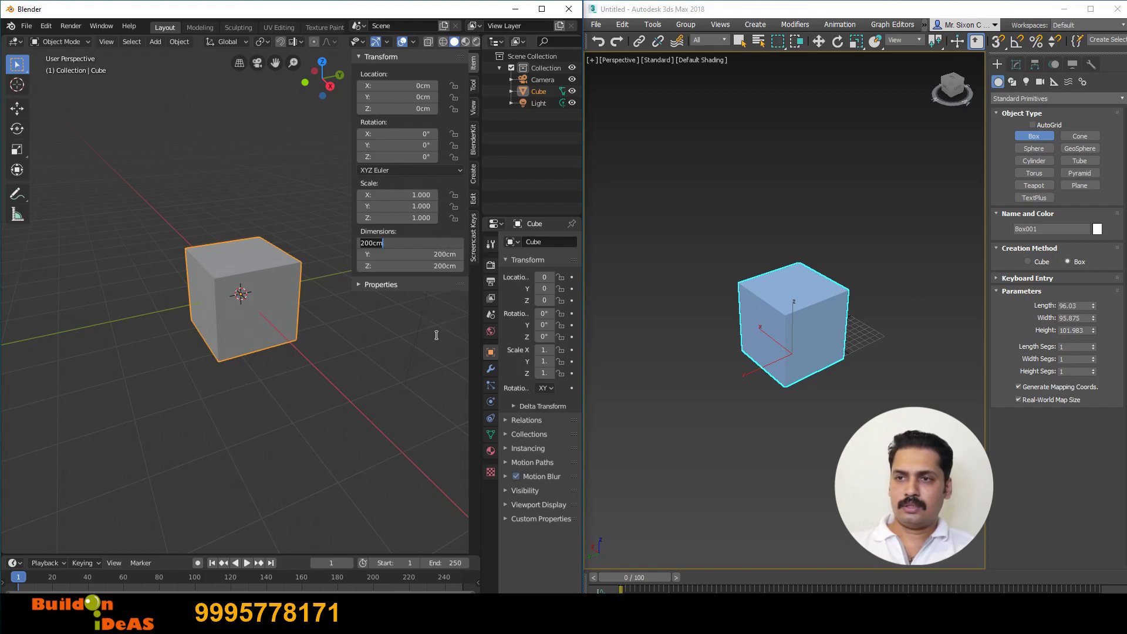
pyautogui.write('300')
pyautogui.press('Return')
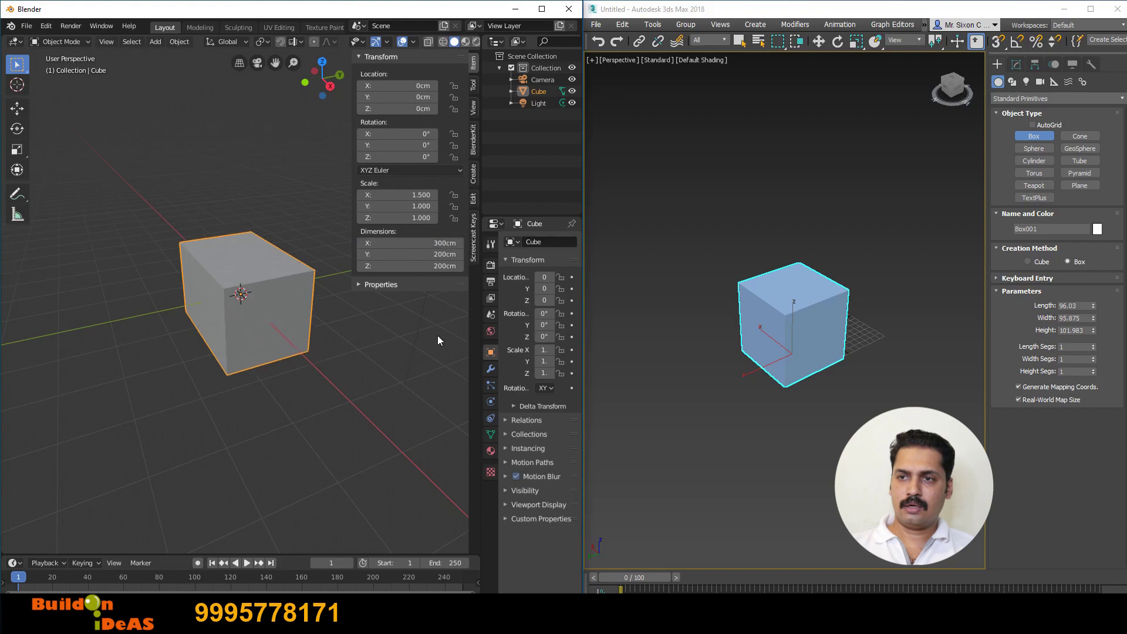
pyautogui.click(443, 253)
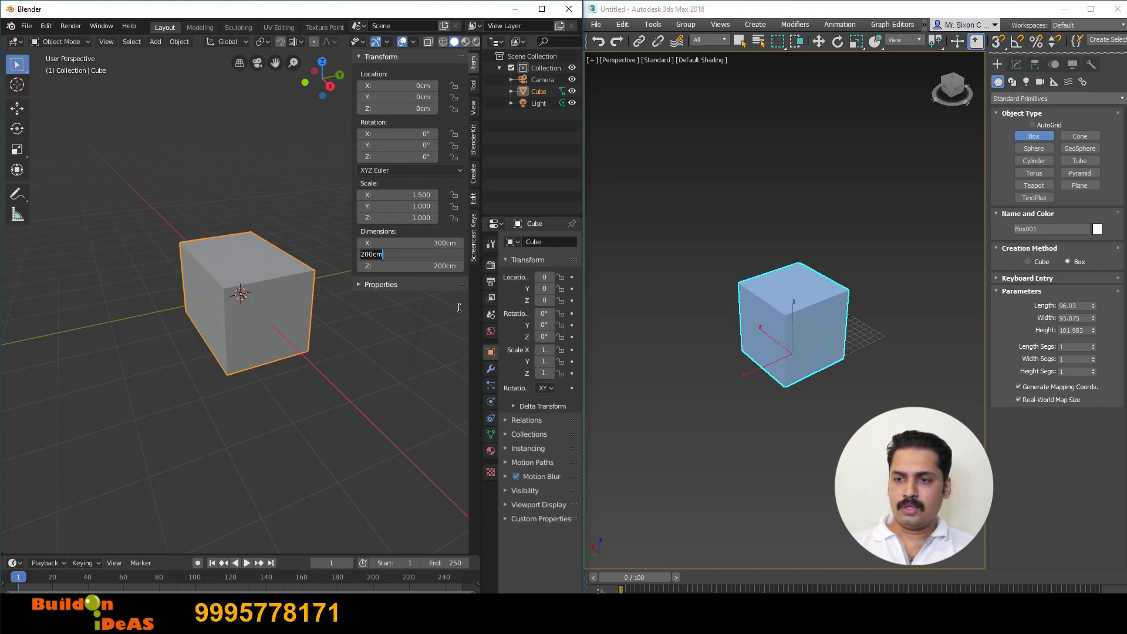
pyautogui.write('500')
pyautogui.press('Return')
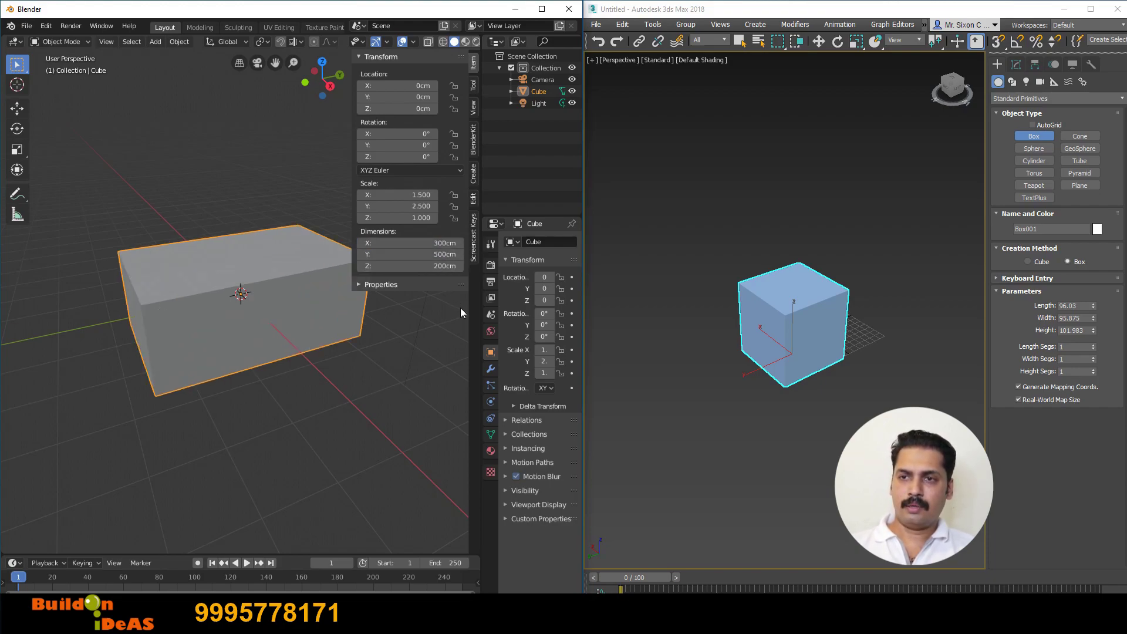
pyautogui.click(445, 266)
pyautogui.write('450')
pyautogui.press('Return')
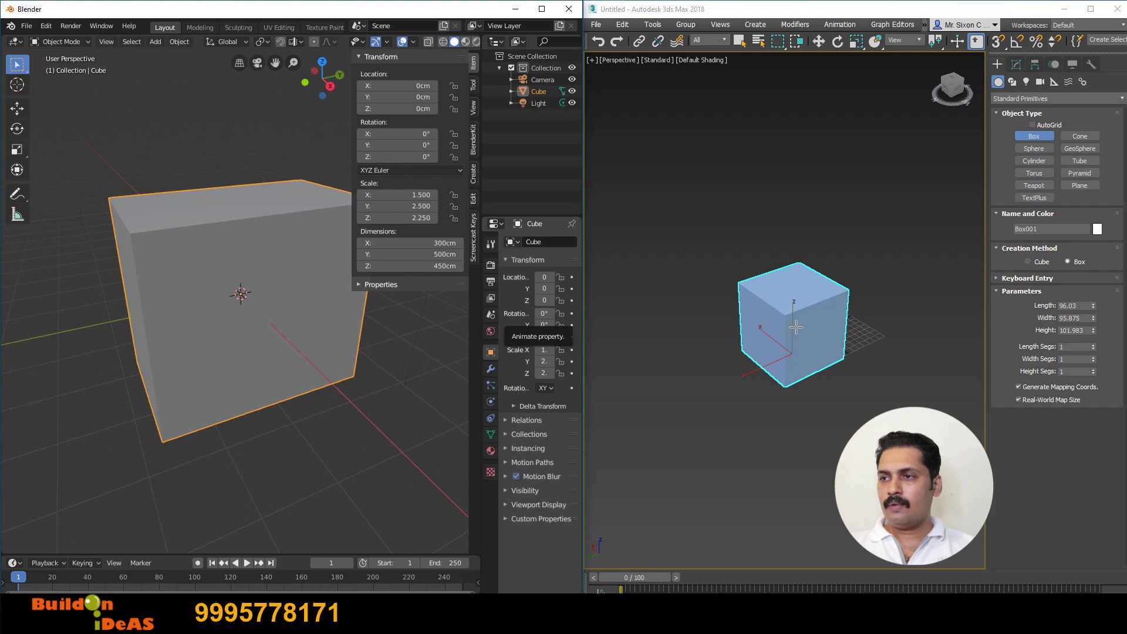
# Switch to 3ds Max, set the box's length to 300, width to 500 and height to 450, and deselect it
pyautogui.click(812, 290)
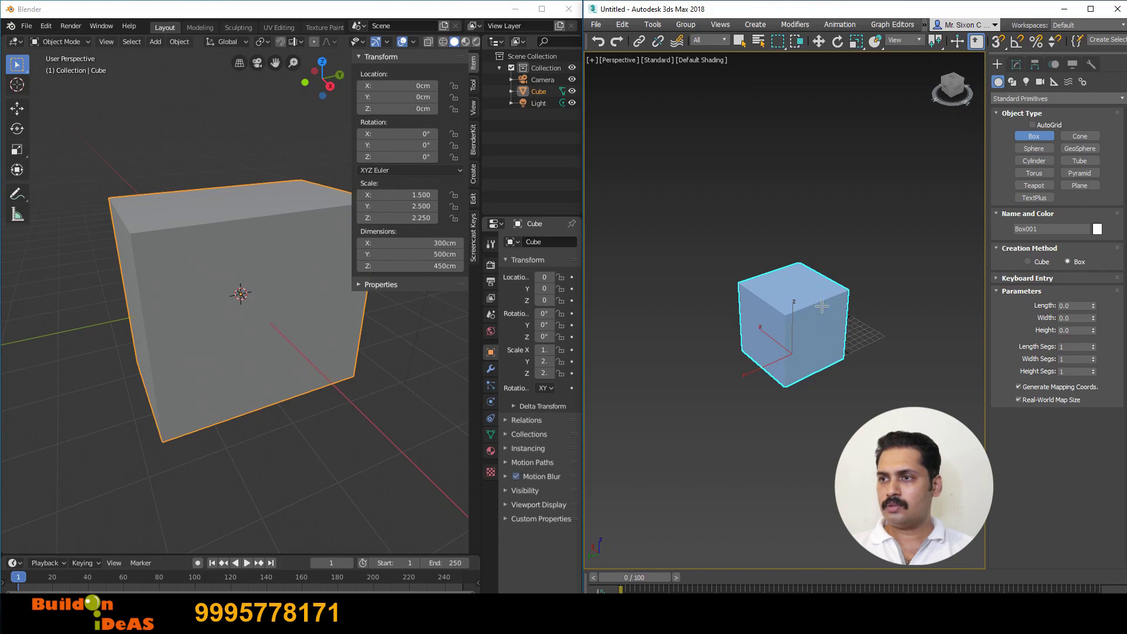
pyautogui.click(1013, 65)
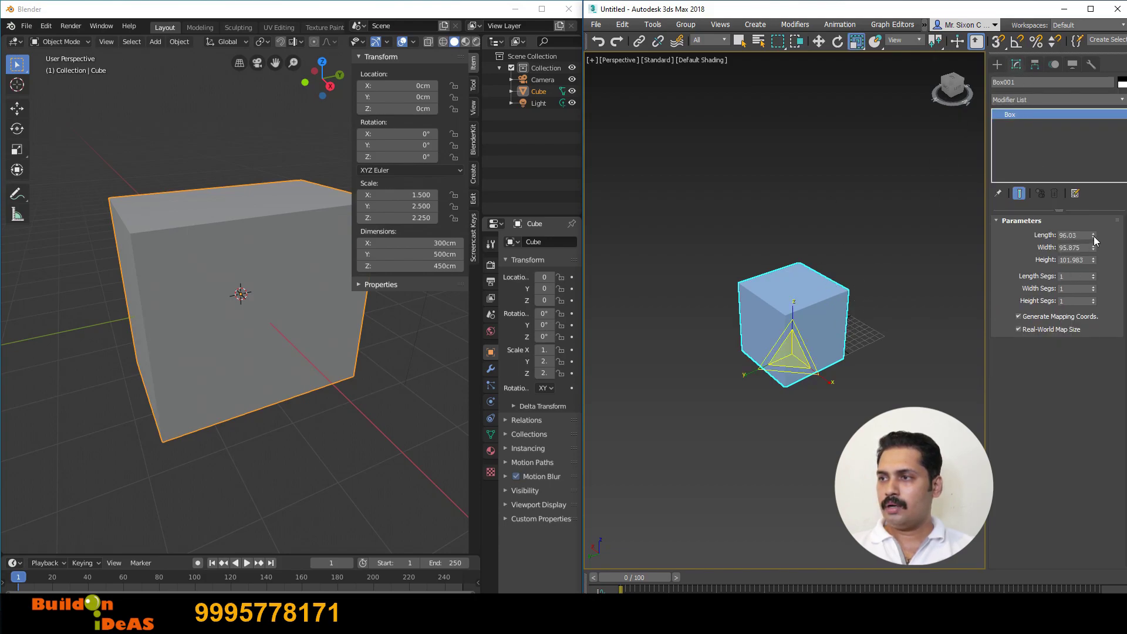
pyautogui.moveTo(1093, 237); pyautogui.dragTo(1086, 101)
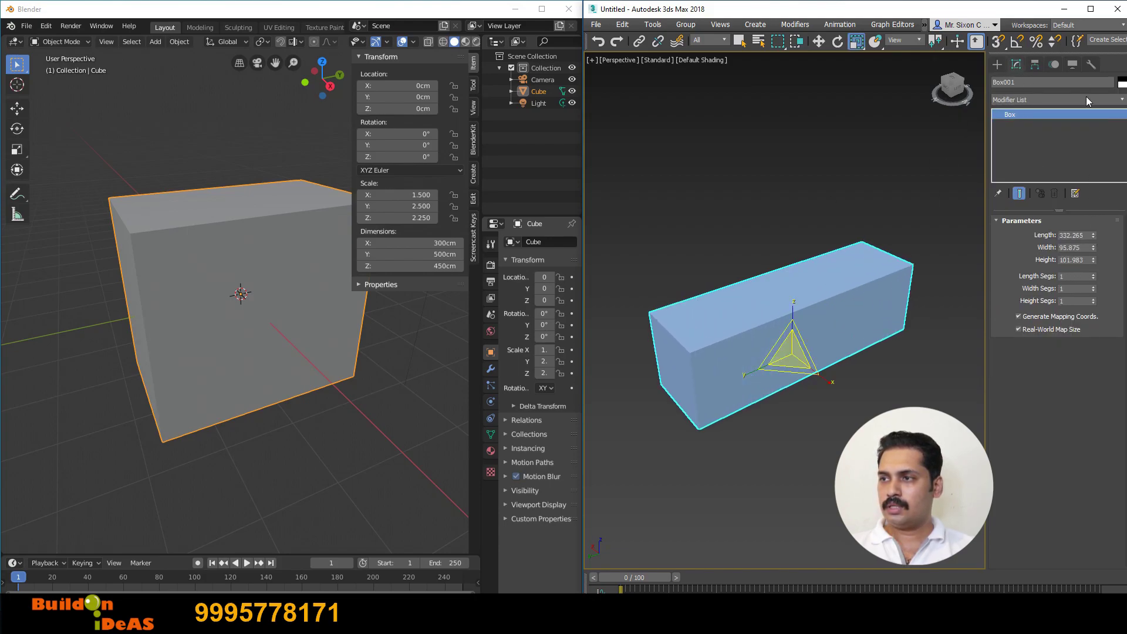
pyautogui.click(1083, 233)
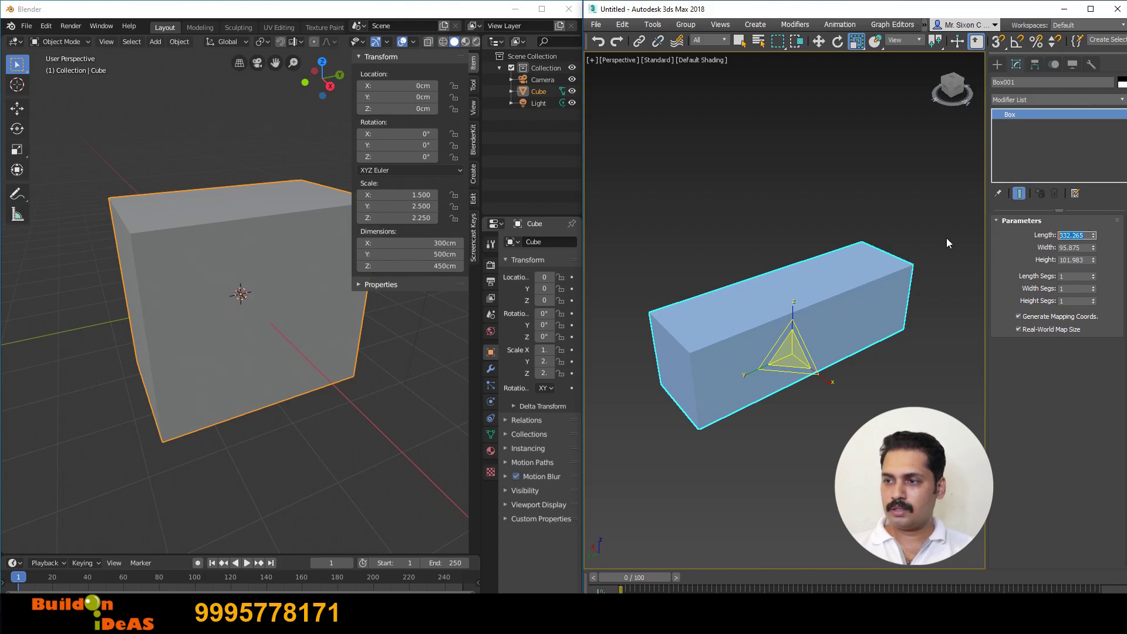
pyautogui.write('300')
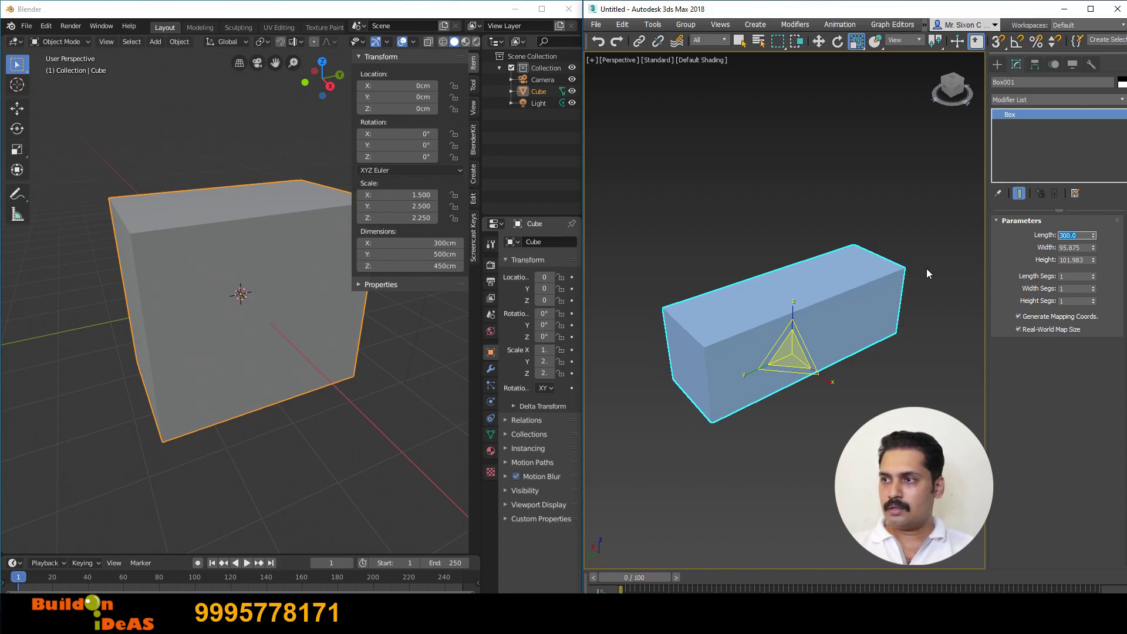
pyautogui.press('Tab')
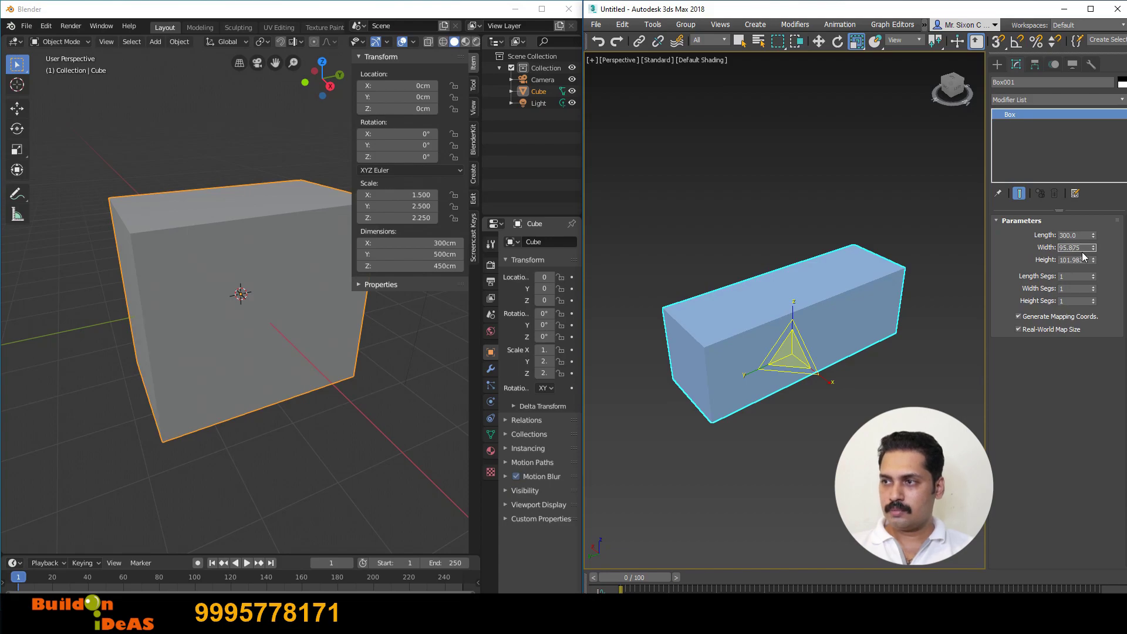
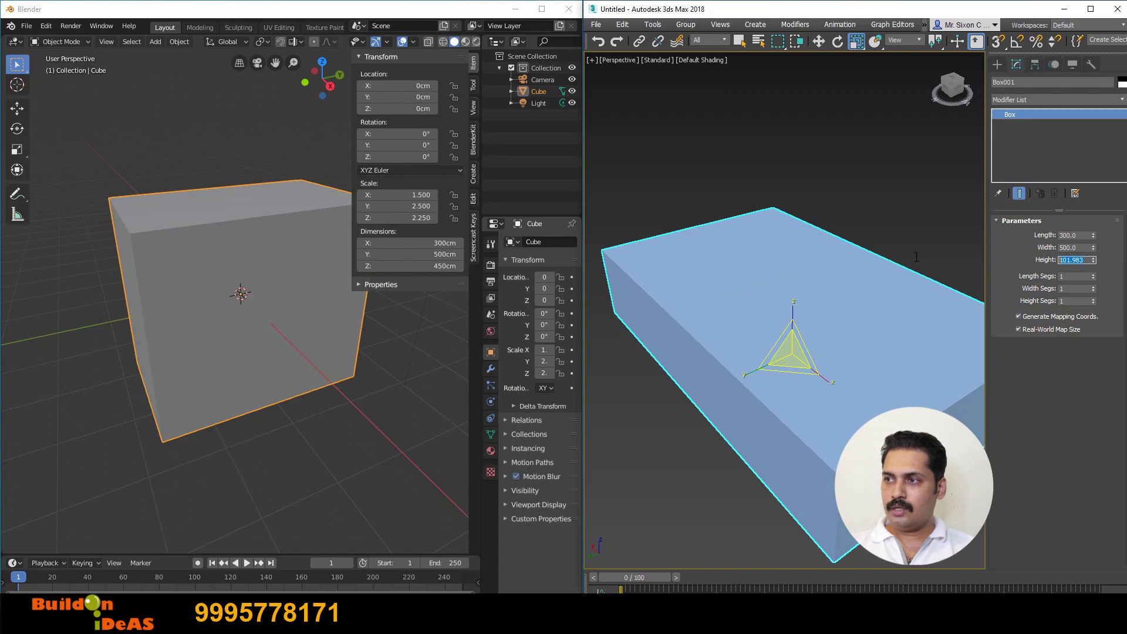
pyautogui.write('450')
pyautogui.press('Return')
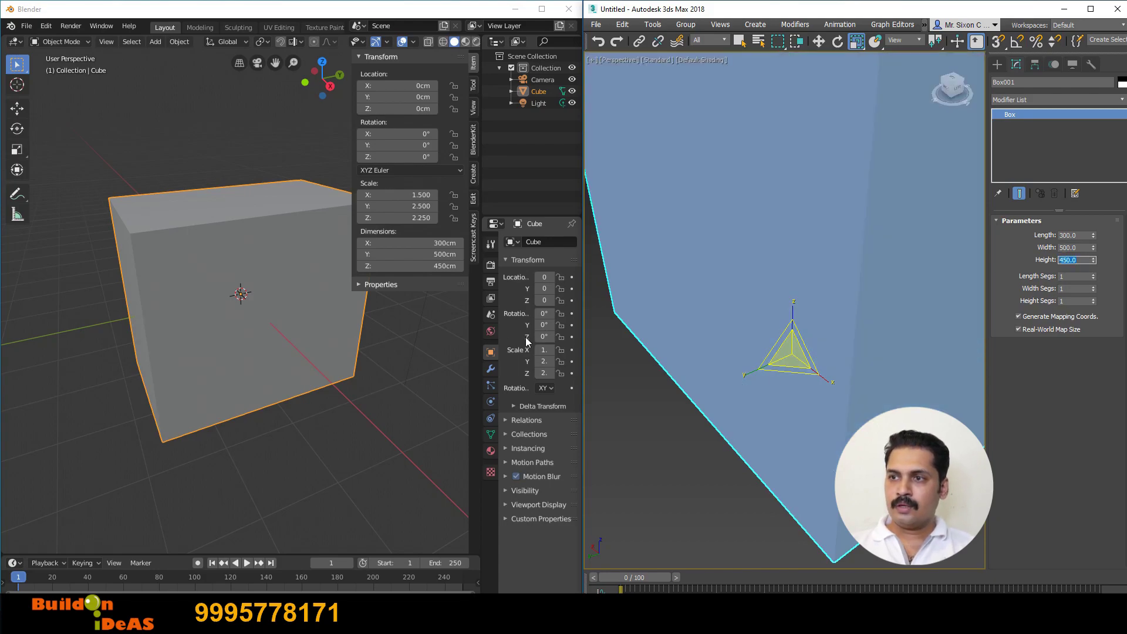
pyautogui.scroll(-3, 249, 377)
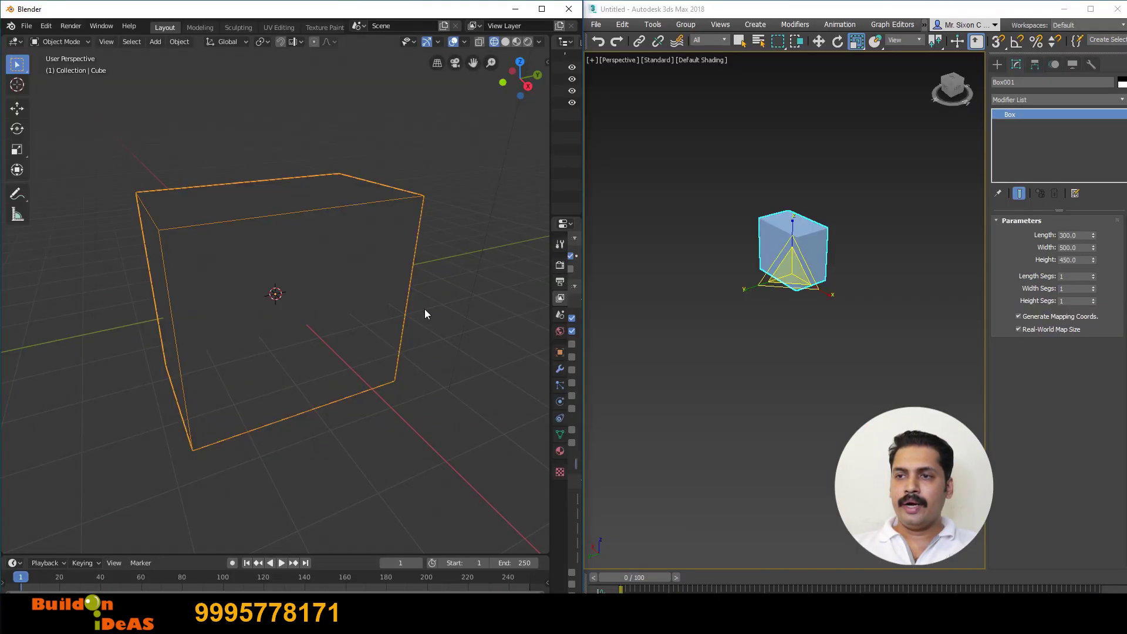
pyautogui.click(660, 343)
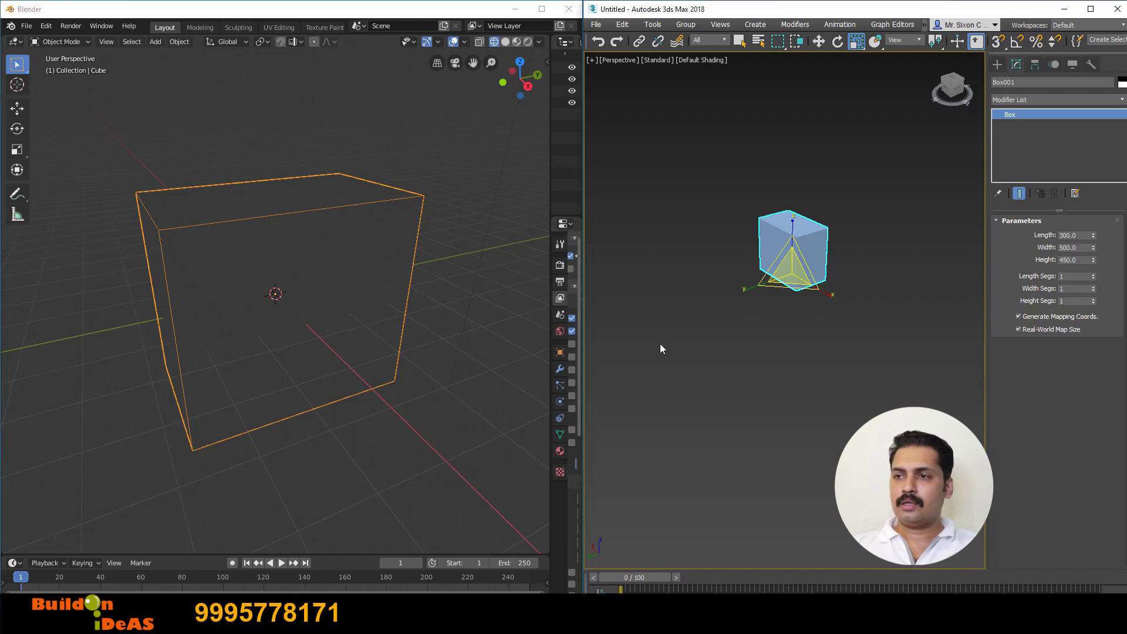
pyautogui.click(660, 343)
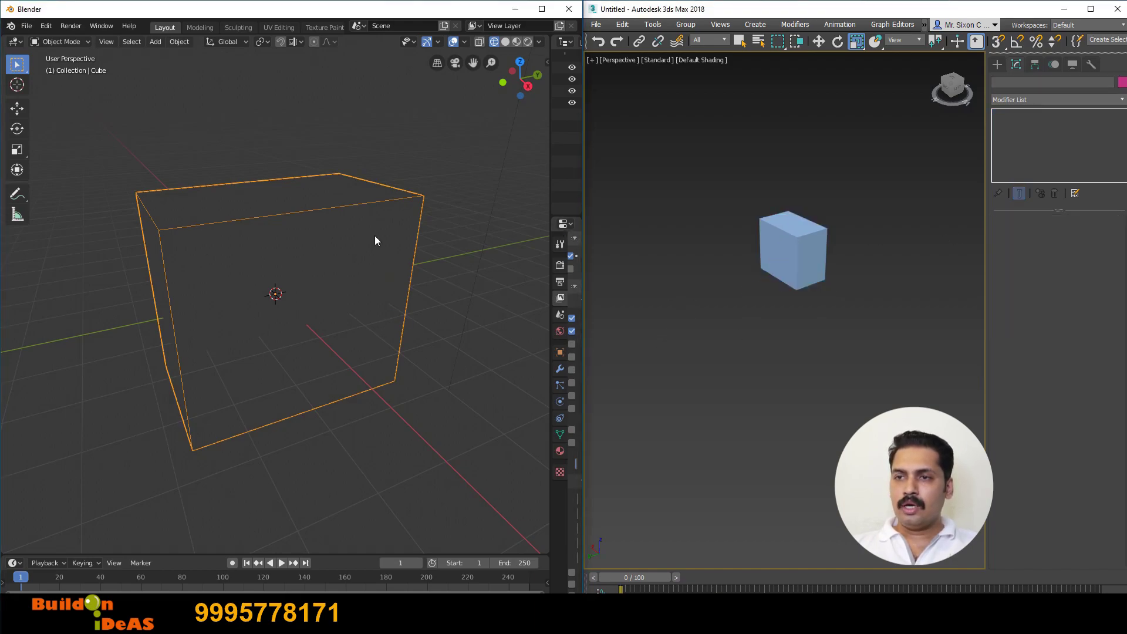
# Switch to Blender, put the cube into Edit Mode, and go through the edge and face selection modes
pyautogui.click(426, 270)
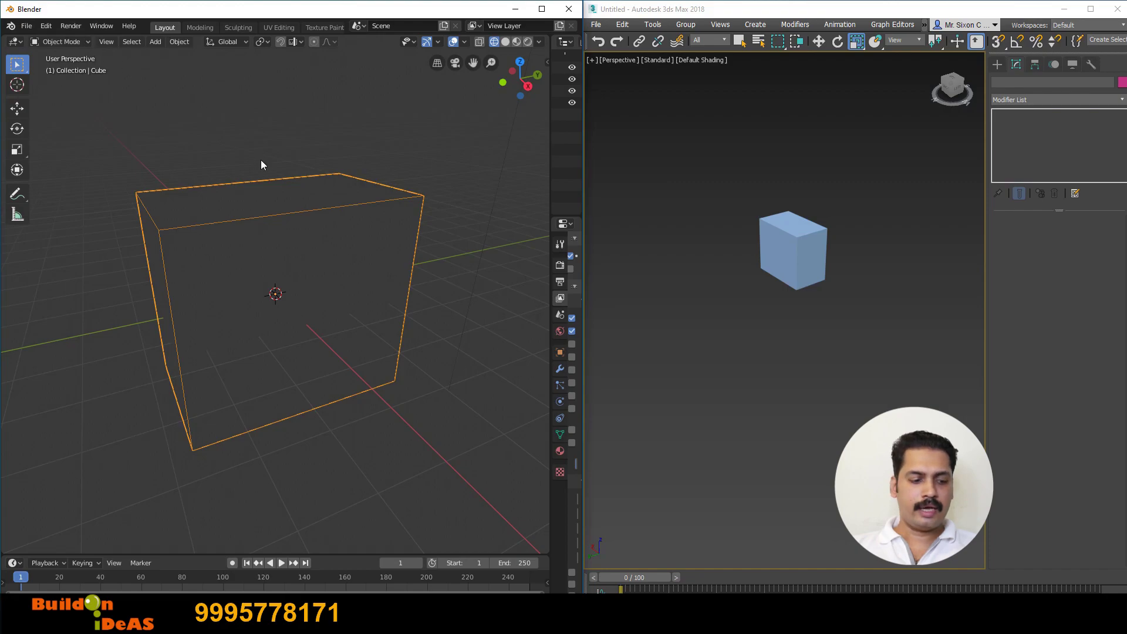
pyautogui.press('Tab')
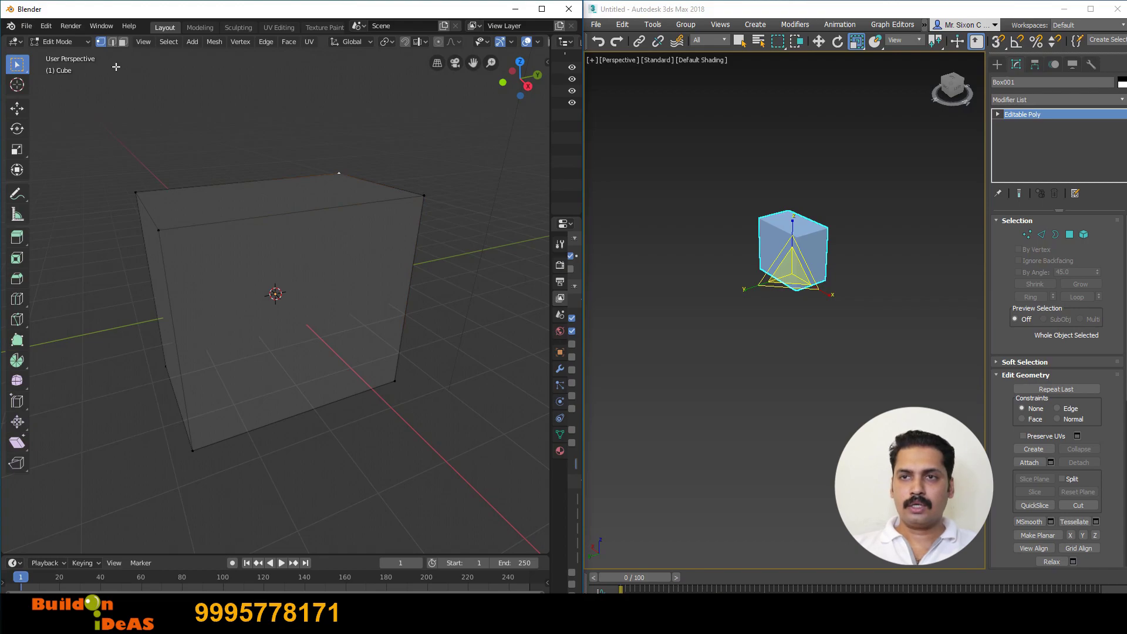
pyautogui.press('2')
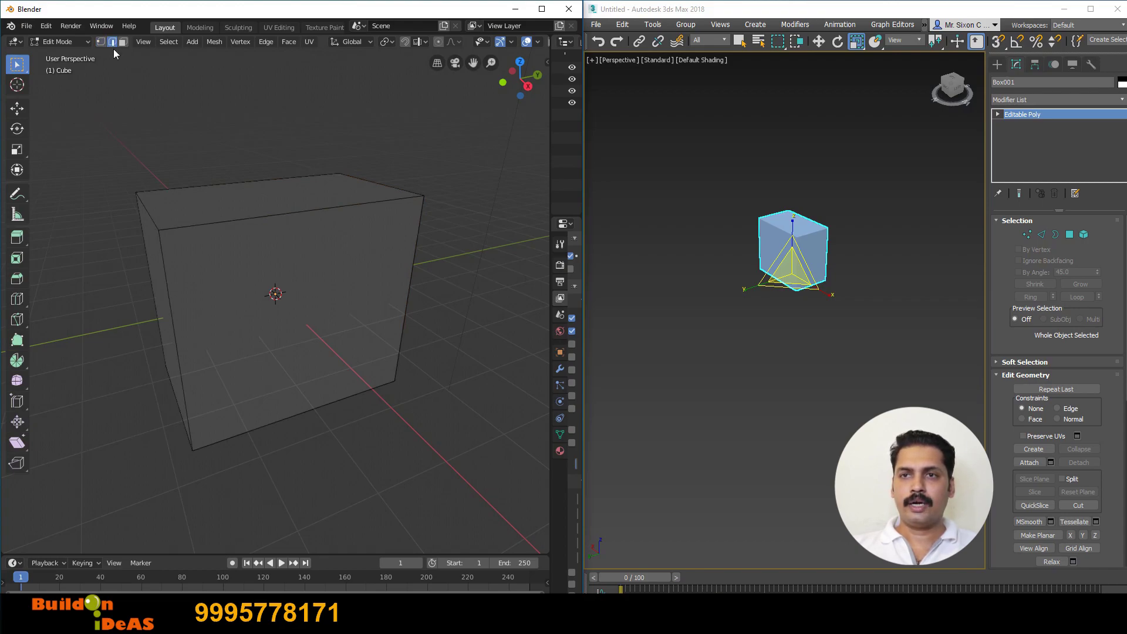
pyautogui.click(122, 42)
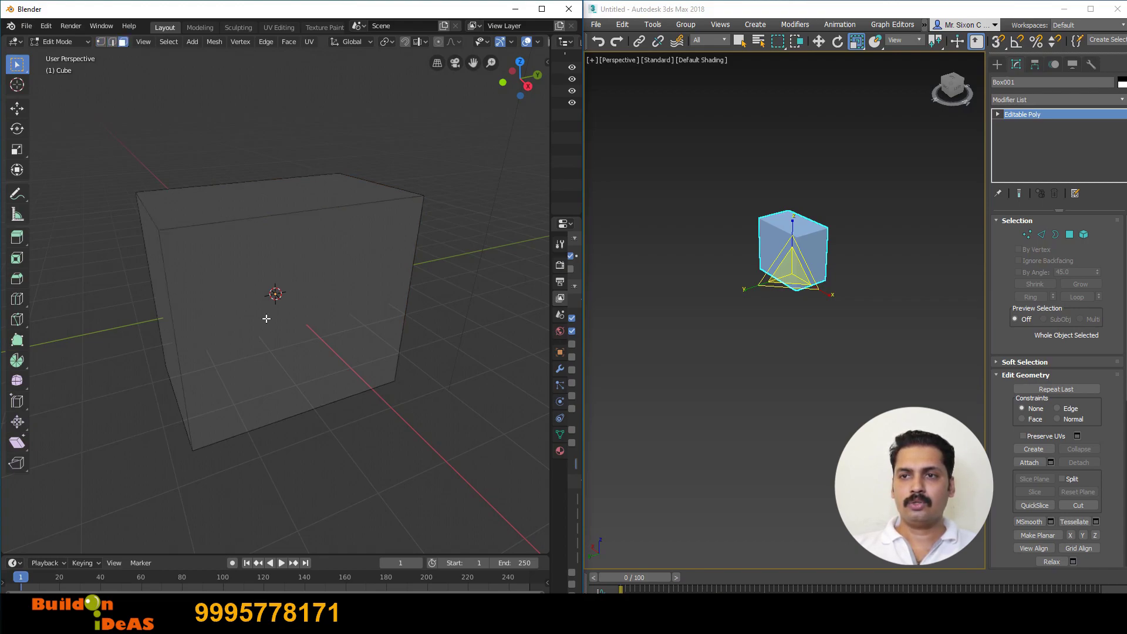
# Select the four corner vertices of the cube's top face in vertex selection mode
pyautogui.click(100, 42)
pyautogui.click(160, 232)
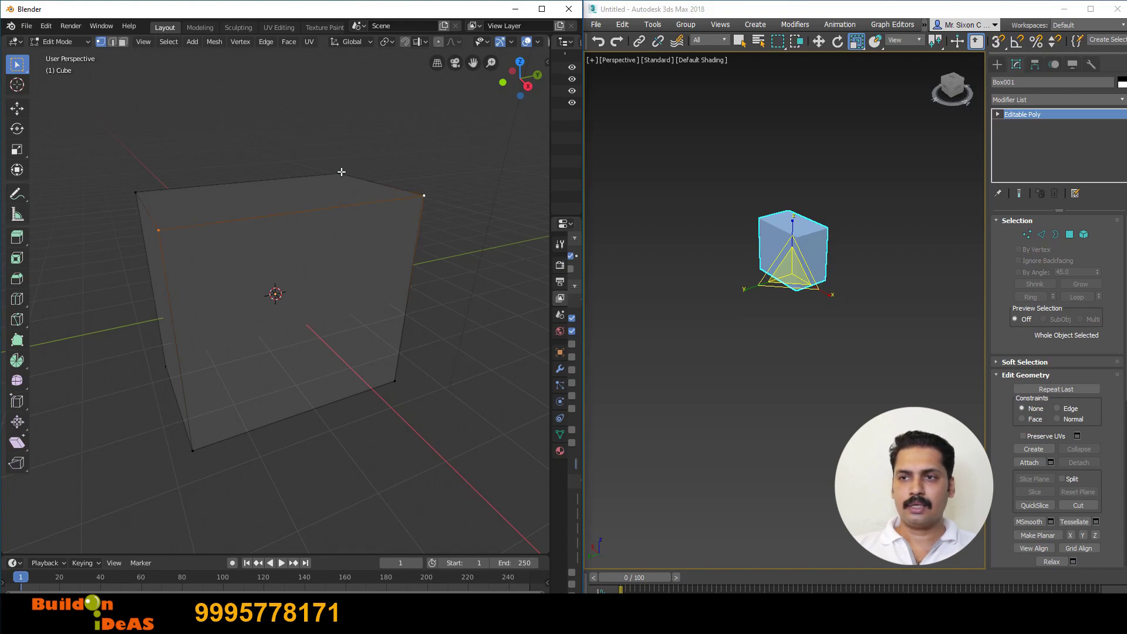
pyautogui.keyDown('shift'); pyautogui.click(141, 195); pyautogui.keyUp('shift')
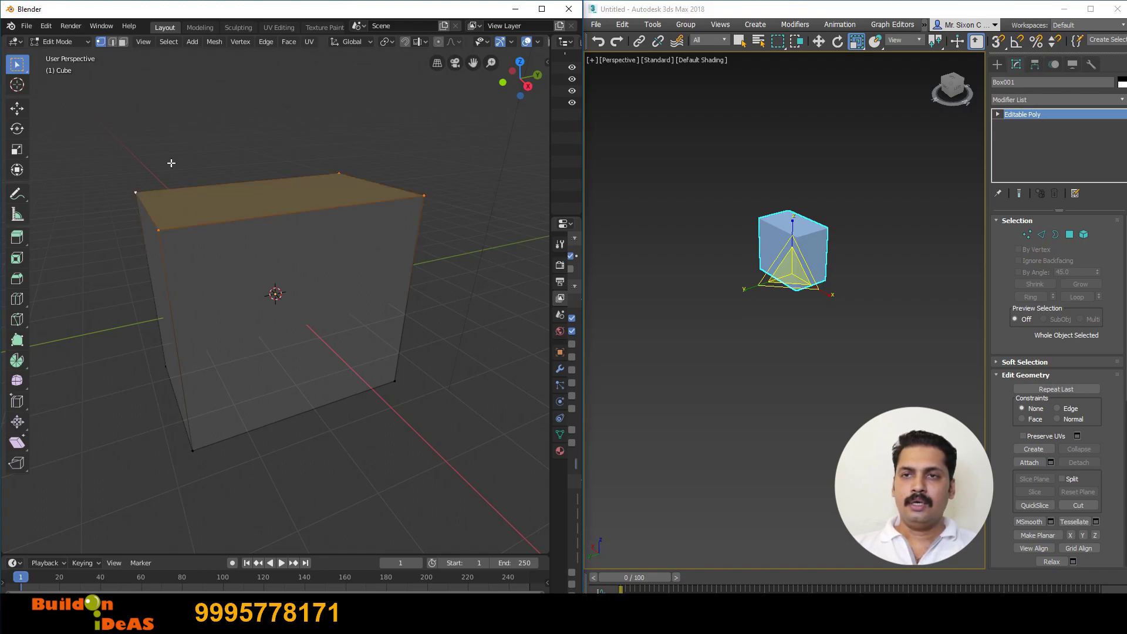
# Select the four edges around the cube's top face in edge selection mode
pyautogui.press('2')
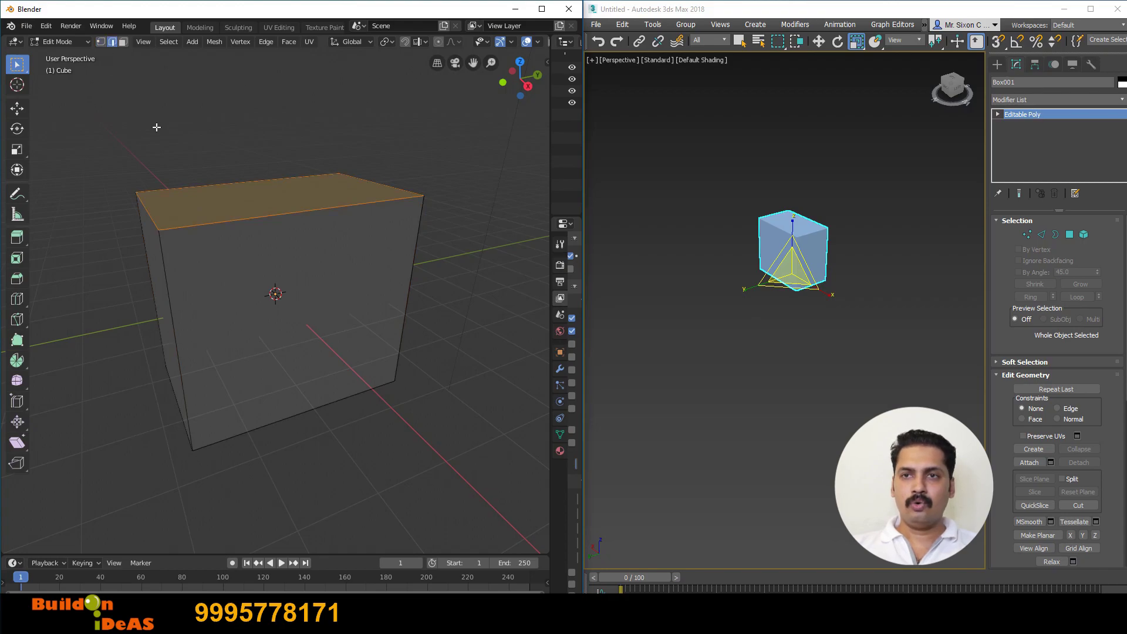
pyautogui.click(199, 198)
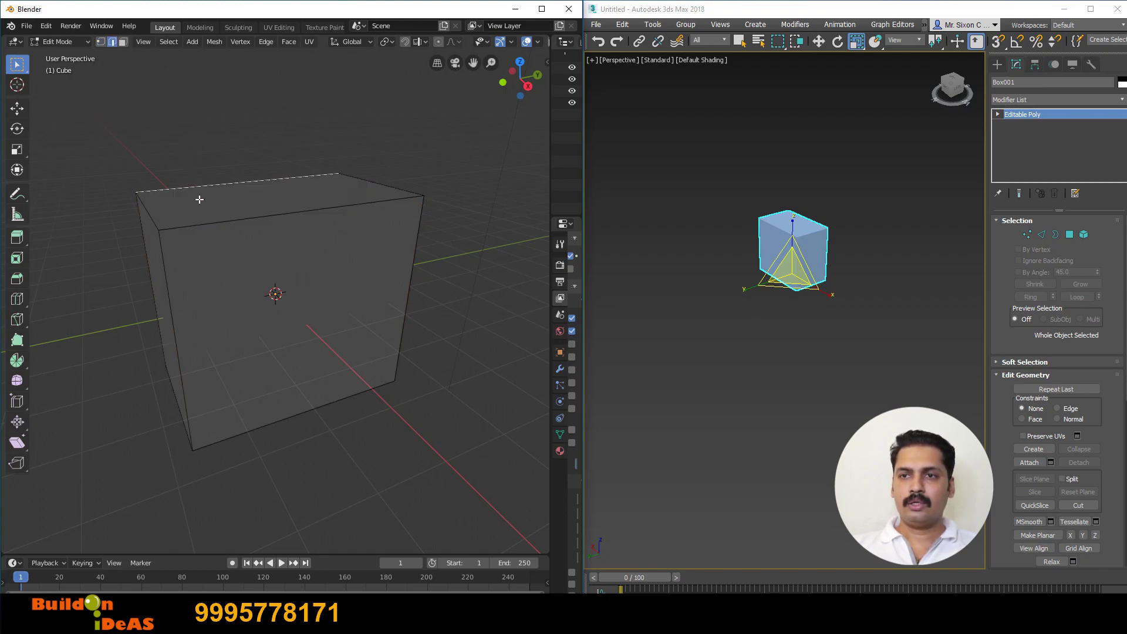
pyautogui.keyDown('shift'); pyautogui.click(146, 211); pyautogui.keyUp('shift')
pyautogui.keyDown('shift'); pyautogui.click(206, 227); pyautogui.keyUp('shift')
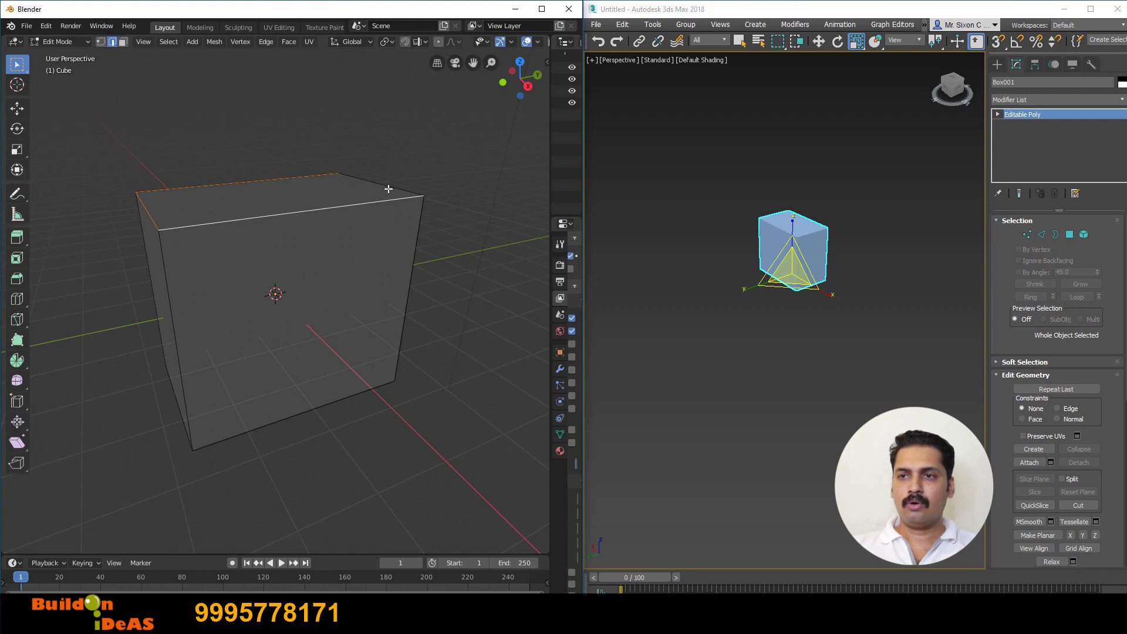
pyautogui.keyDown('shift'); pyautogui.click(379, 182); pyautogui.keyUp('shift')
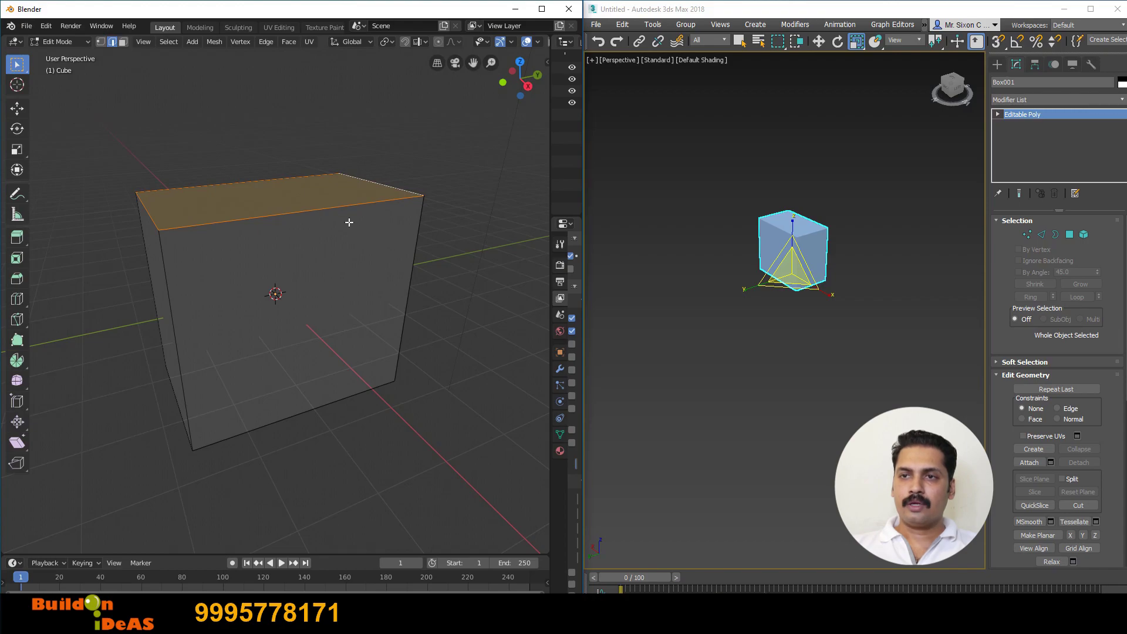
# Select all of the cube's faces in face selection mode
pyautogui.click(123, 42)
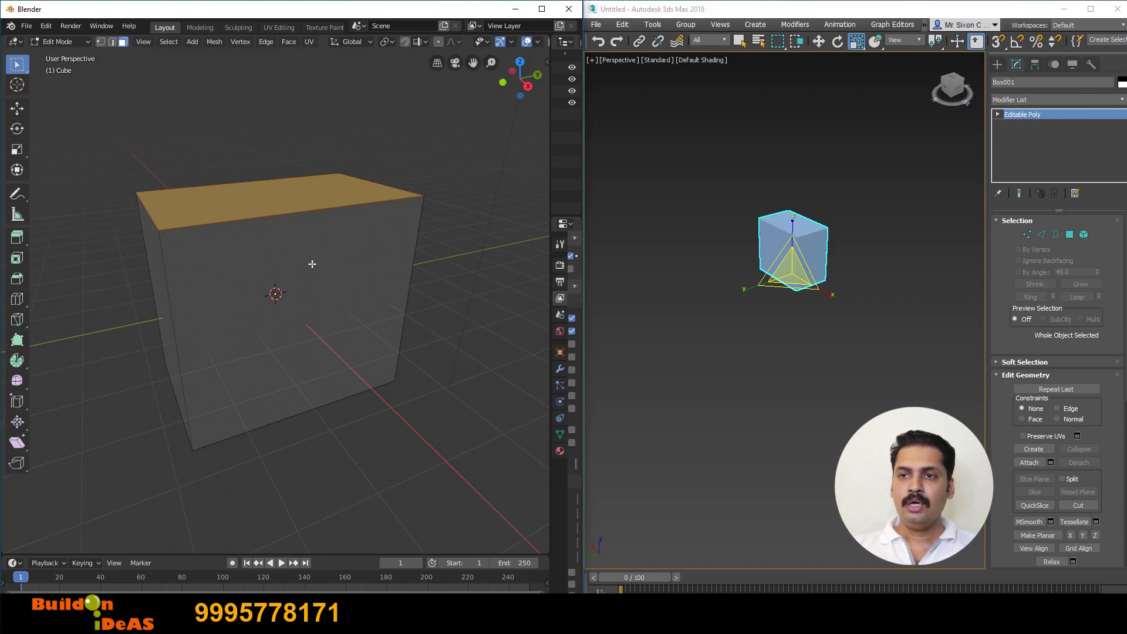
pyautogui.press('a')
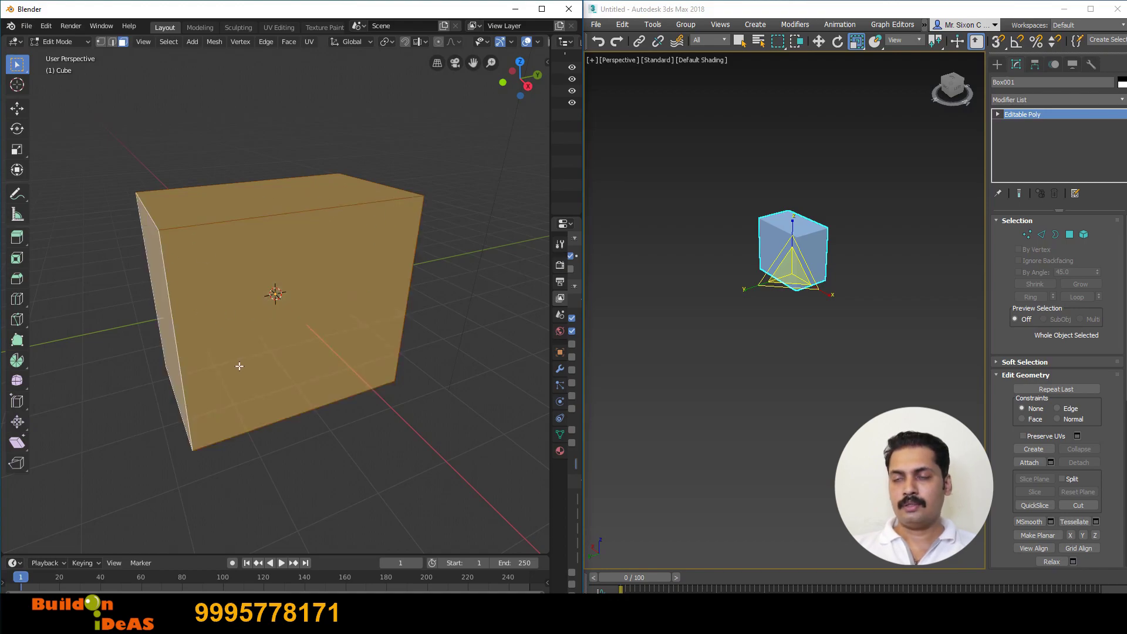
# Switch to 3ds Max, select the box, and convert it to an Editable Poly
pyautogui.click(740, 320)
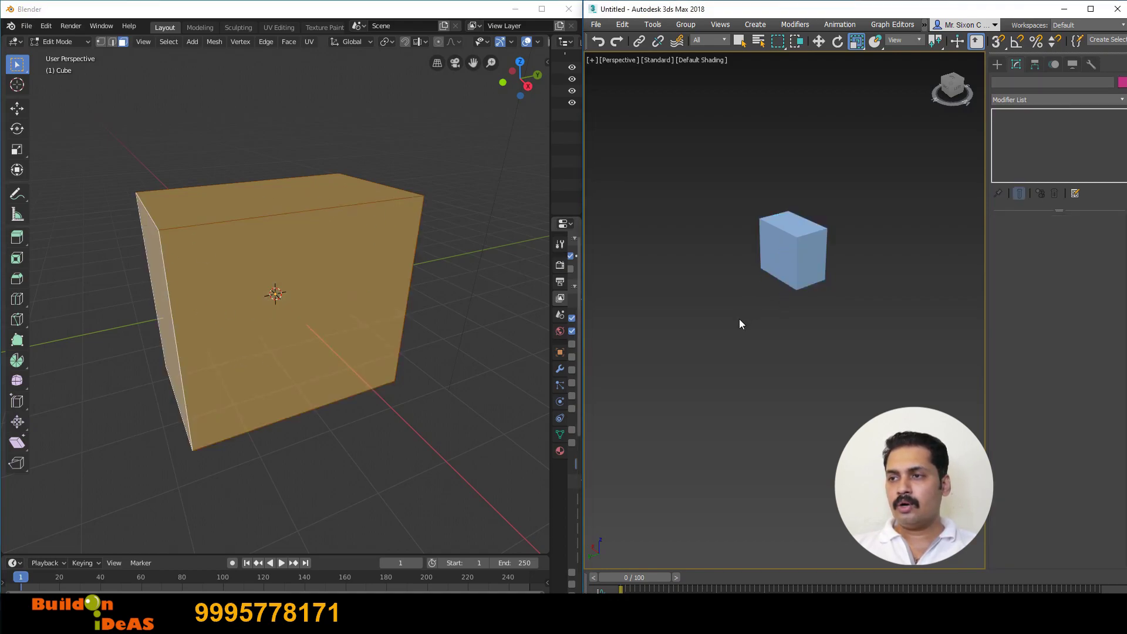
pyautogui.click(781, 247)
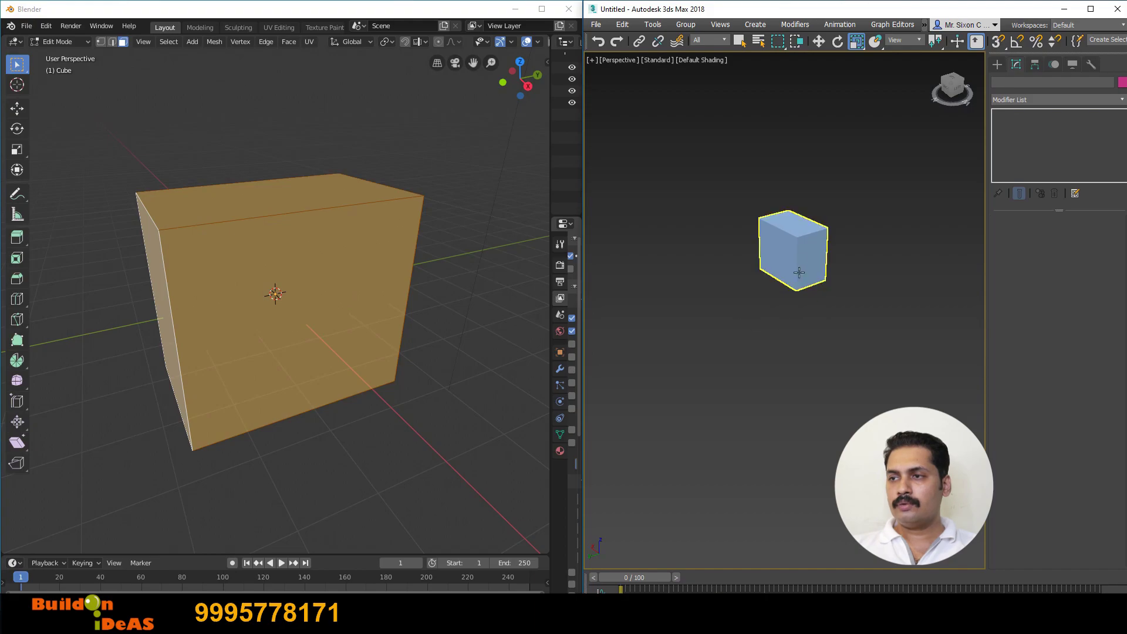
pyautogui.rightClick(780, 247)
pyautogui.moveTo(802, 361)
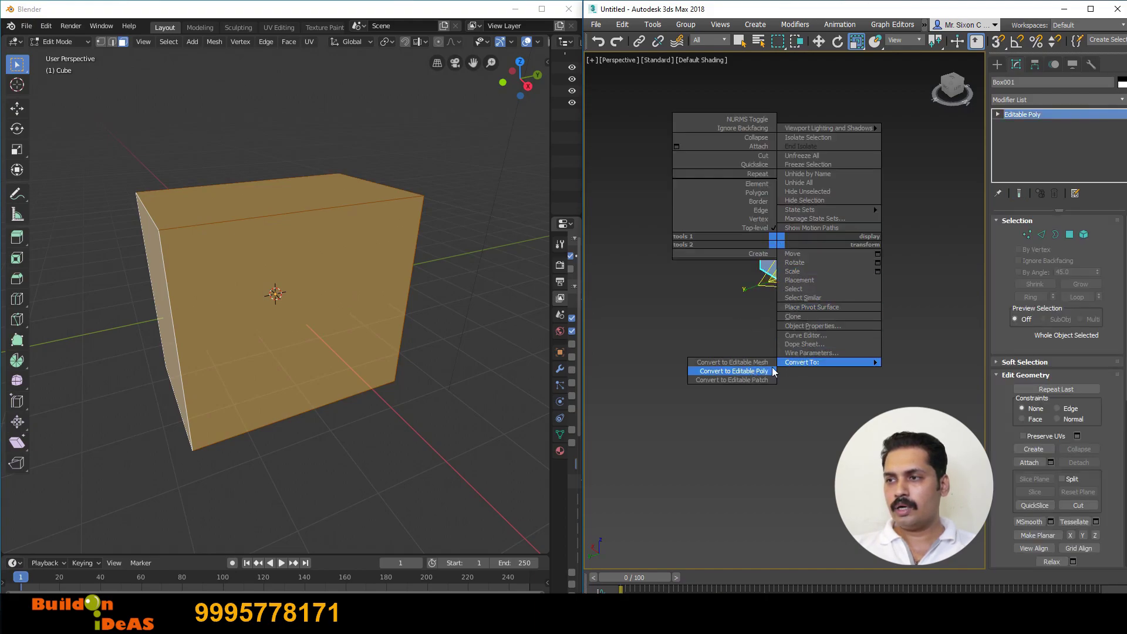
pyautogui.click(734, 371)
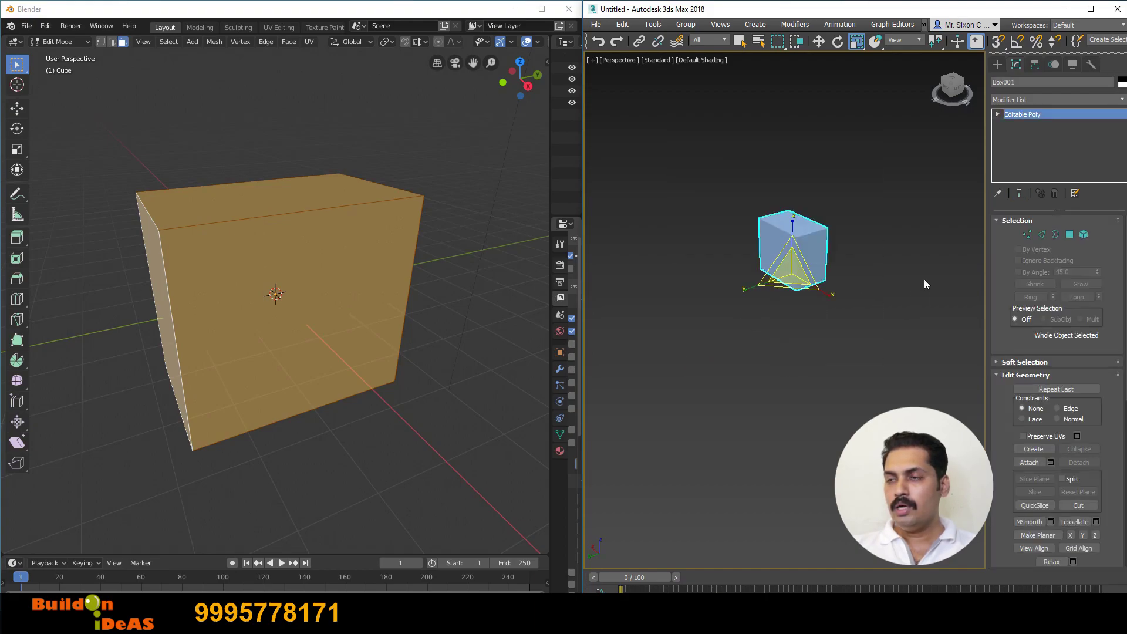
# Cycle the box through the vertex, edge and polygon selection levels
pyautogui.click(1027, 237)
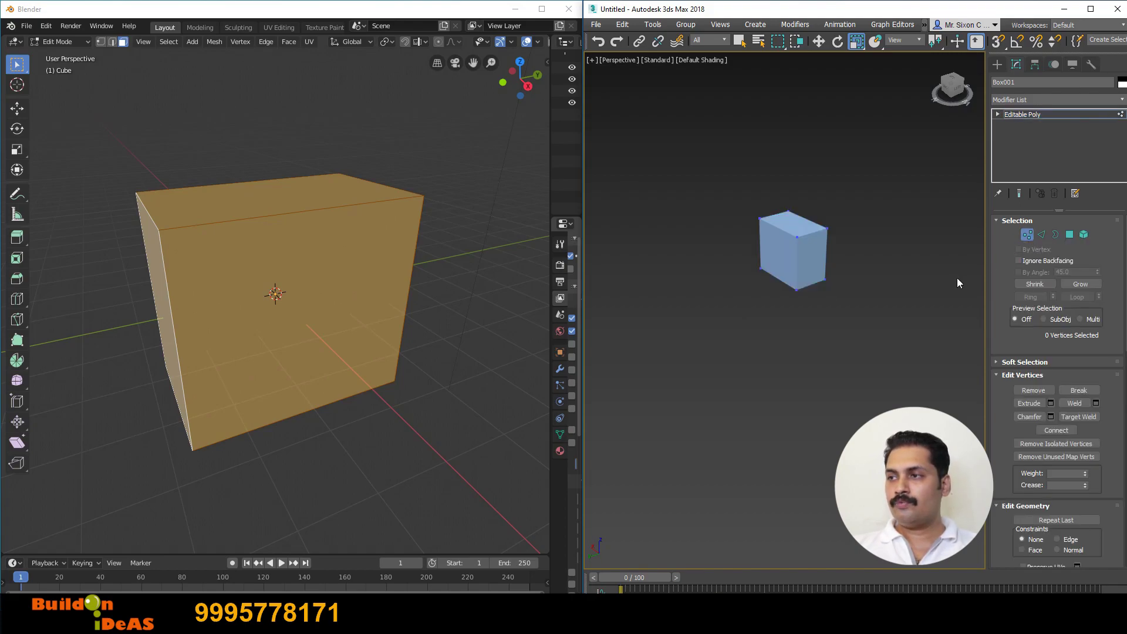
pyautogui.press('2')
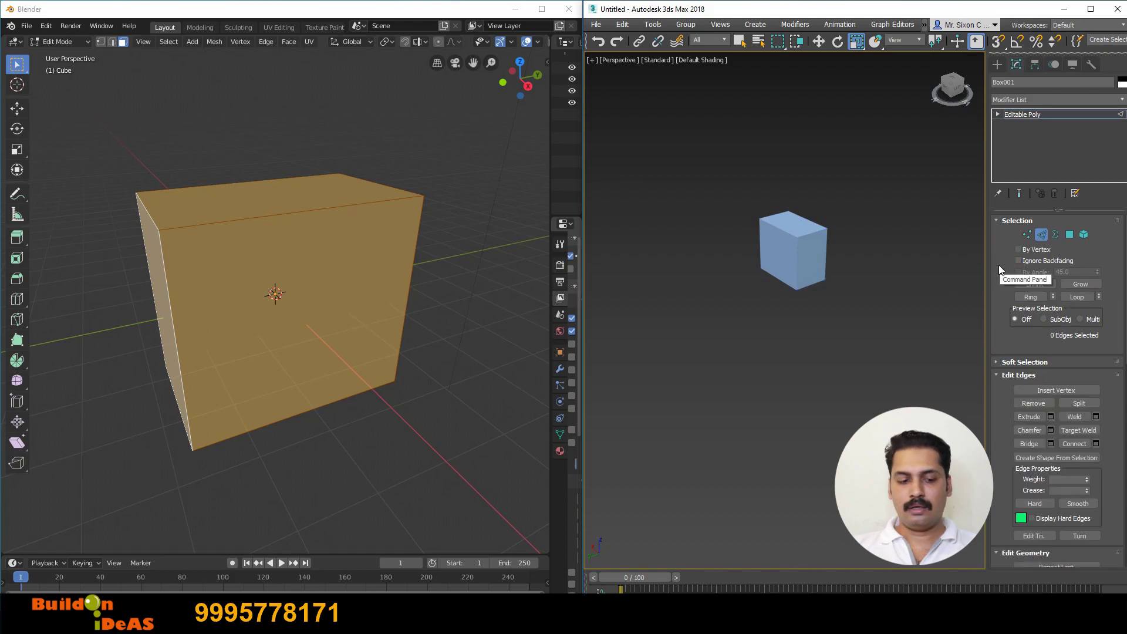
pyautogui.click(1069, 236)
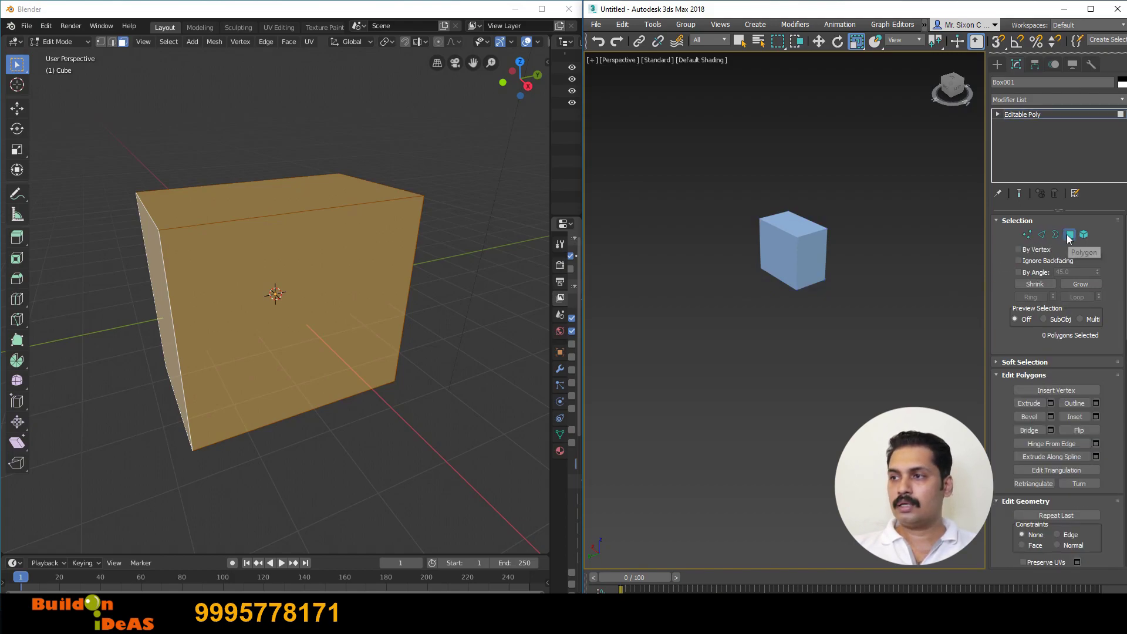
# Select the four corner vertices of the box's top face at the vertex level
pyautogui.click(1030, 240)
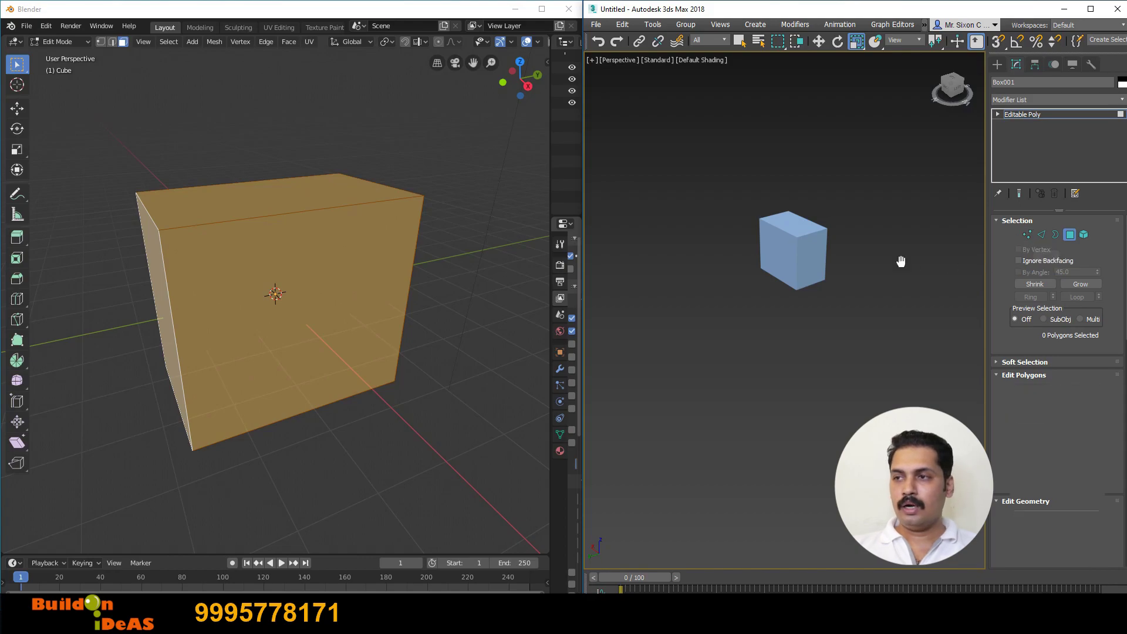
pyautogui.click(801, 238)
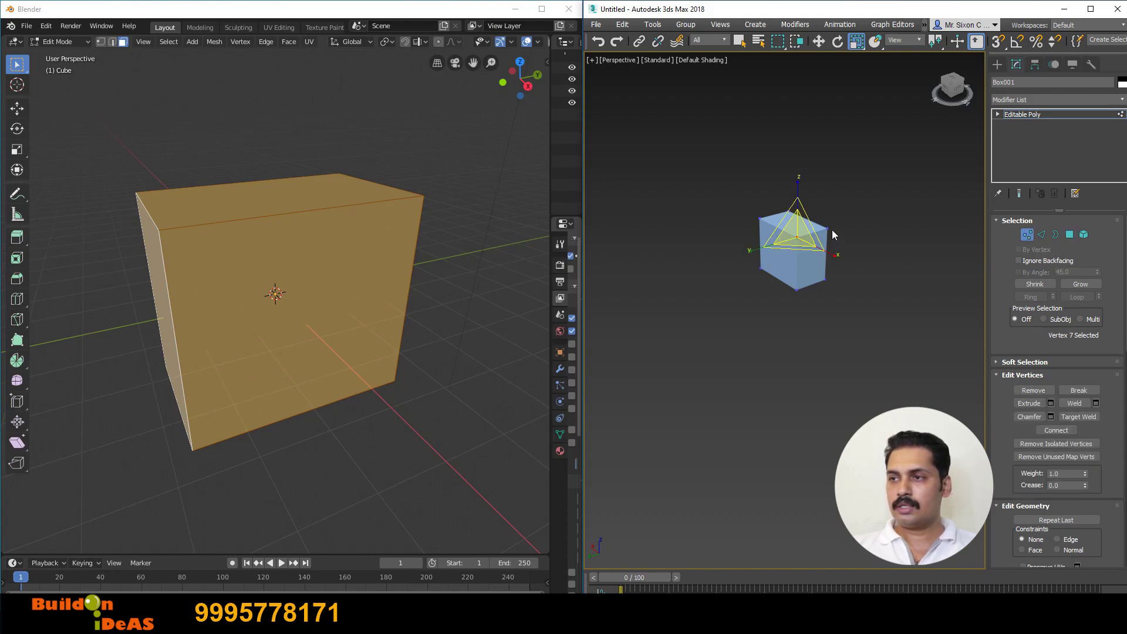
pyautogui.keyDown('ctrl'); pyautogui.click(827, 228); pyautogui.keyUp('ctrl')
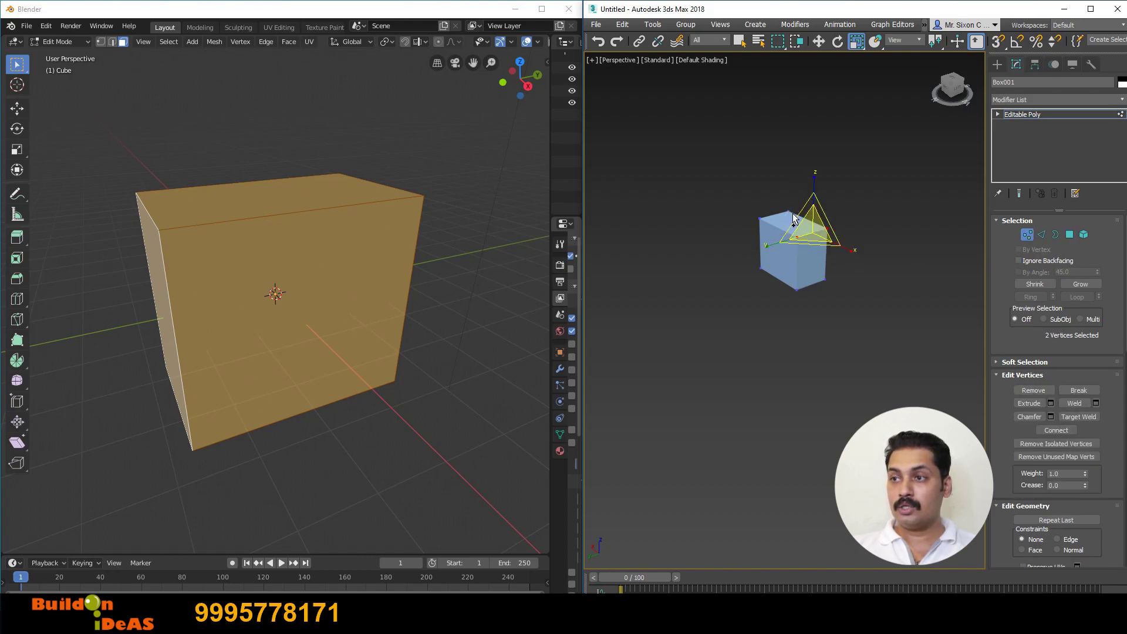
pyautogui.moveTo(840, 170); pyautogui.dragTo(755, 245)
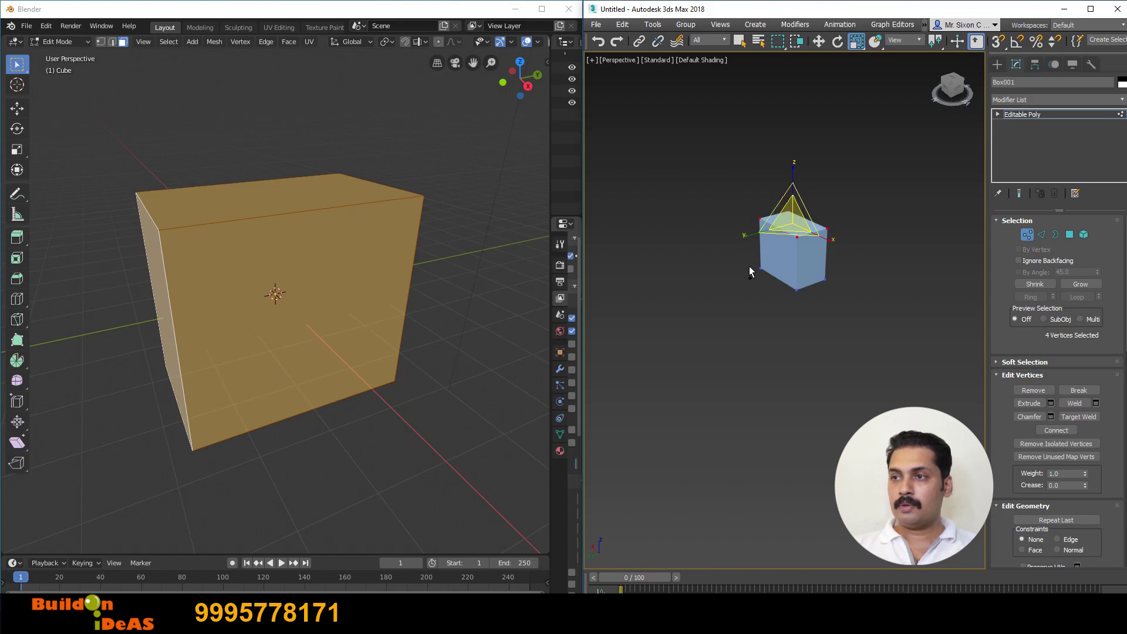
pyautogui.scroll(4, 864, 231)
pyautogui.scroll(-2, 848, 235)
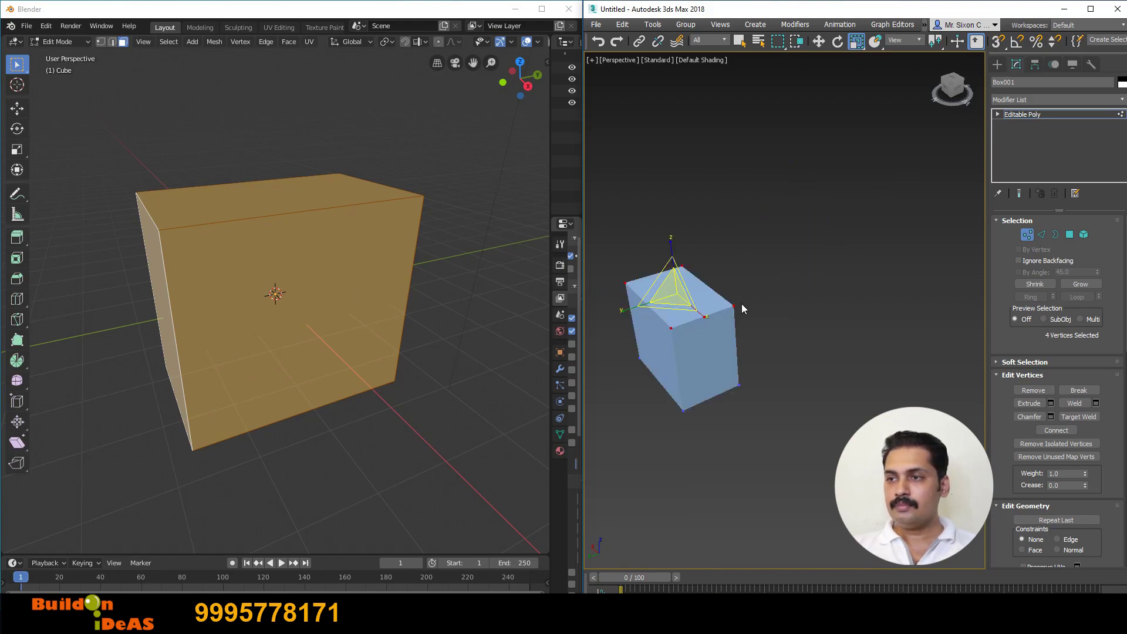
pyautogui.scroll(3, 741, 304)
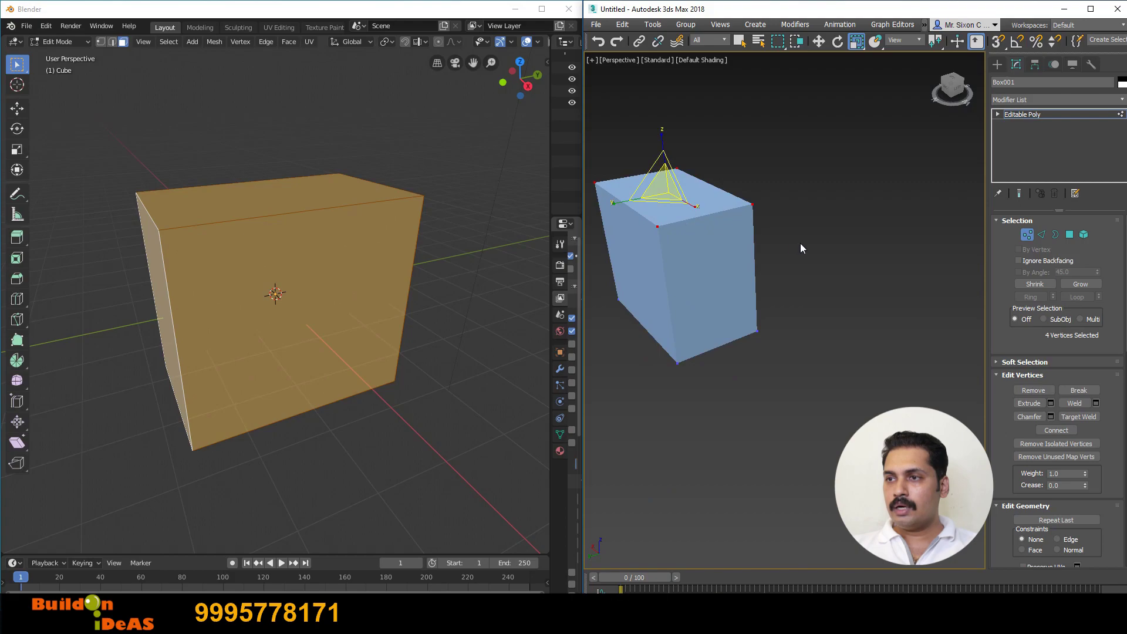
pyautogui.moveTo(802, 248); pyautogui.dragTo(857, 259, button='middle')
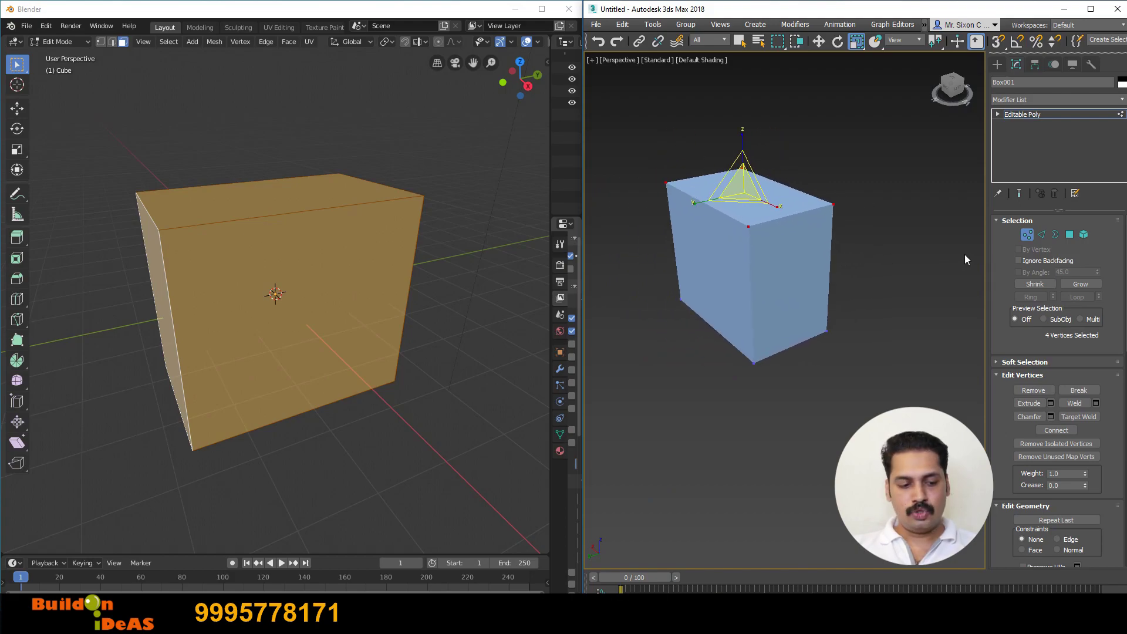
# Select the four edges around the box's top face at the edge level
pyautogui.press('2')
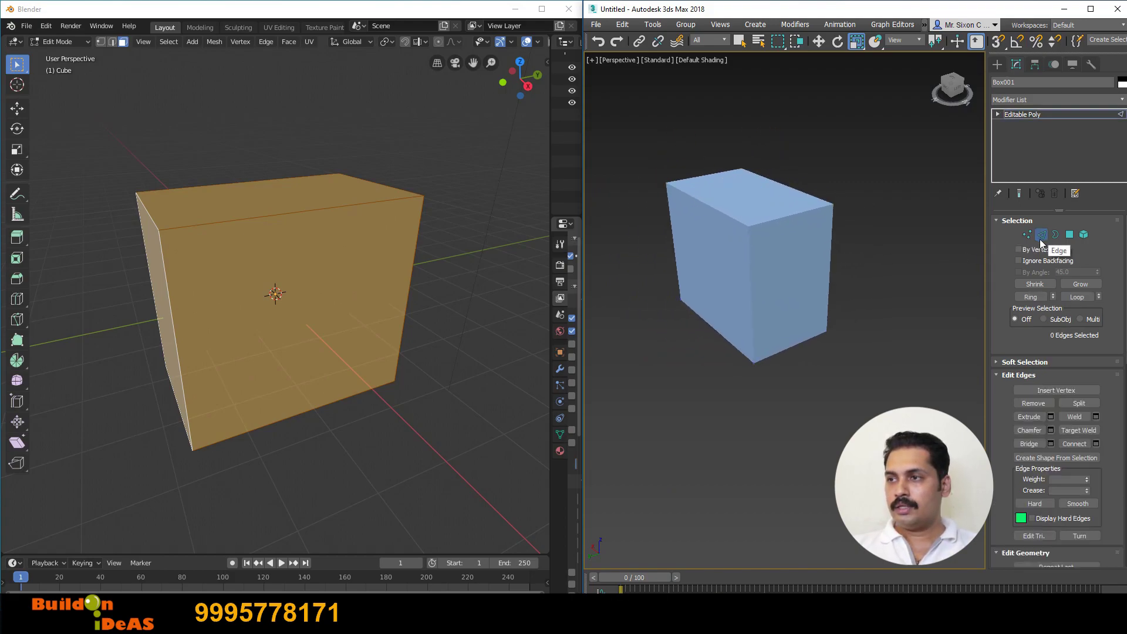
pyautogui.click(799, 213)
pyautogui.keyDown('ctrl'); pyautogui.click(728, 217); pyautogui.keyUp('ctrl')
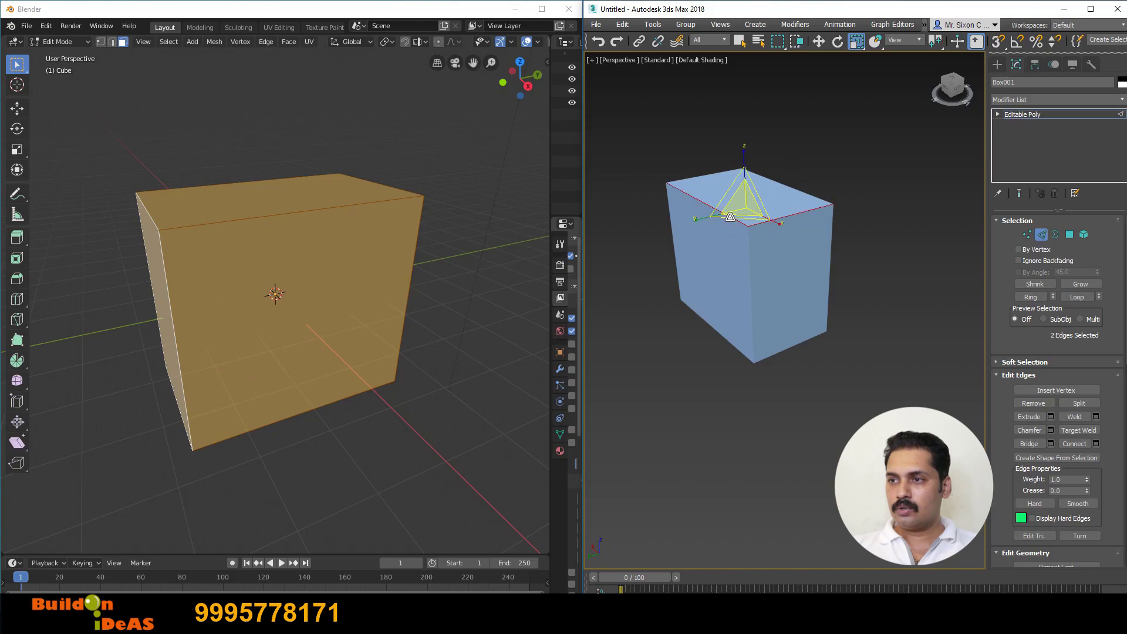
pyautogui.keyDown('ctrl'); pyautogui.click(702, 180); pyautogui.keyUp('ctrl')
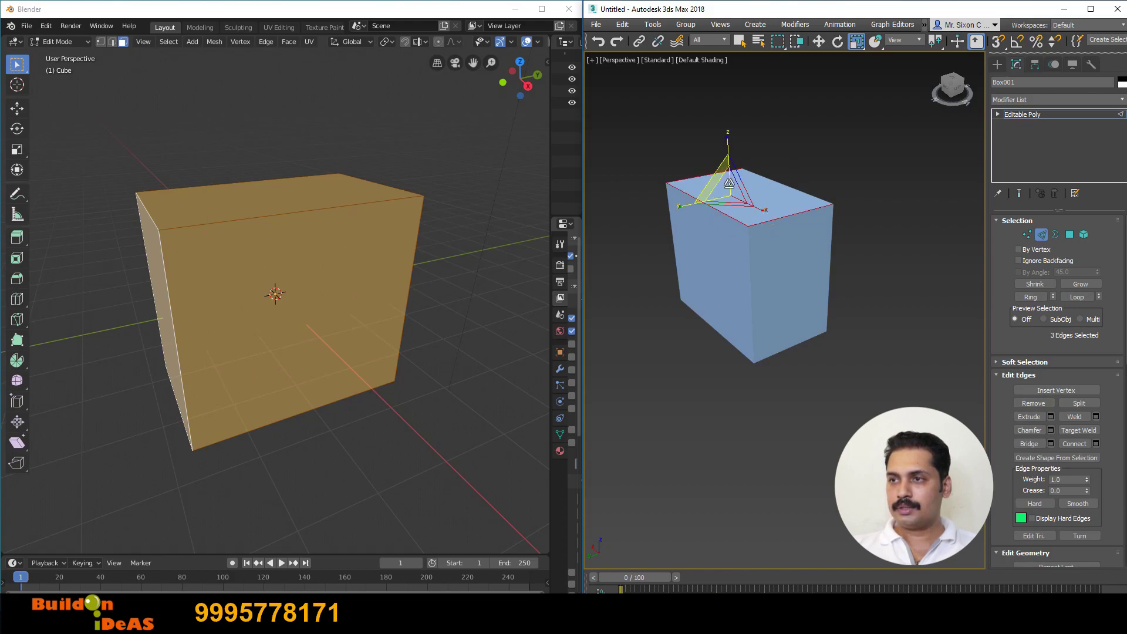
pyautogui.keyDown('ctrl'); pyautogui.click(781, 183); pyautogui.keyUp('ctrl')
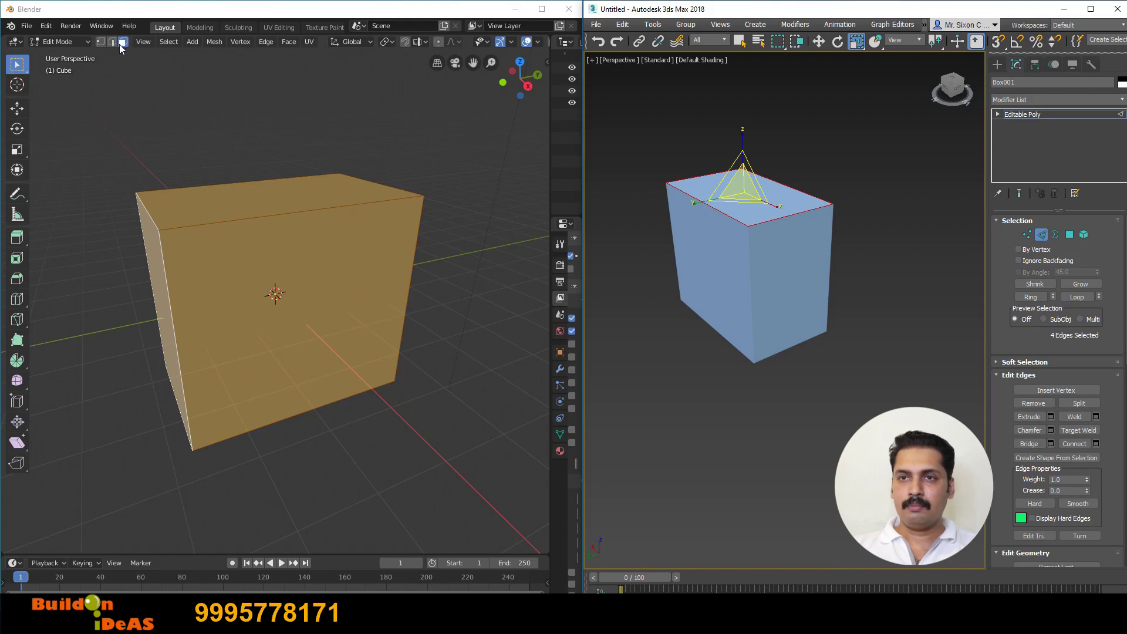
# Select the box's top polygon and its two visible side polygons at the polygon level
pyautogui.click(1068, 235)
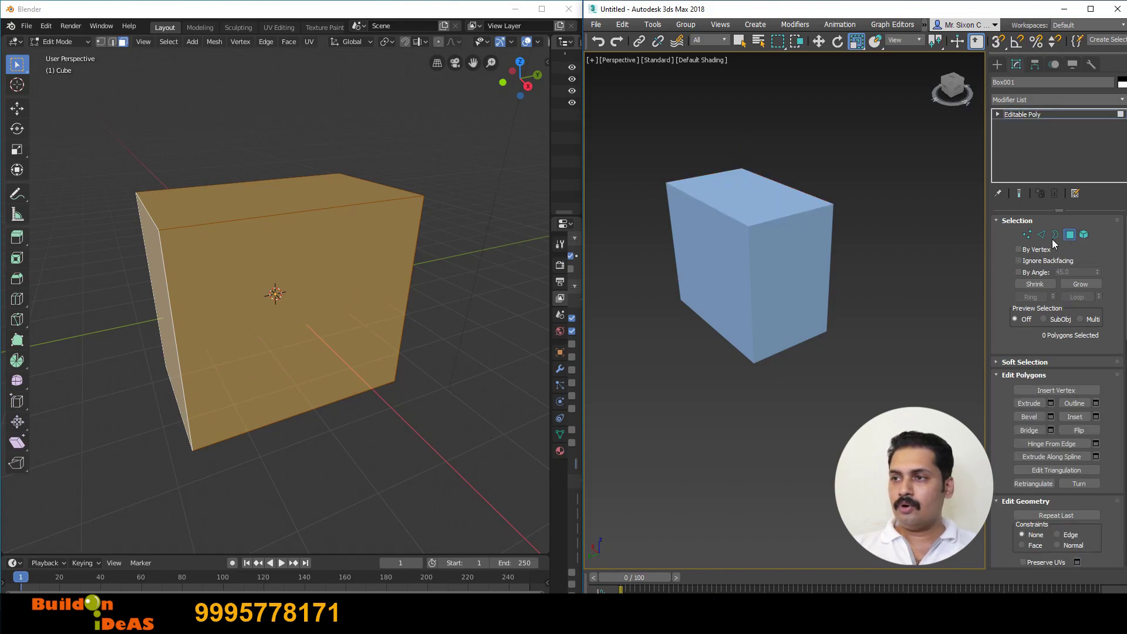
pyautogui.click(786, 250)
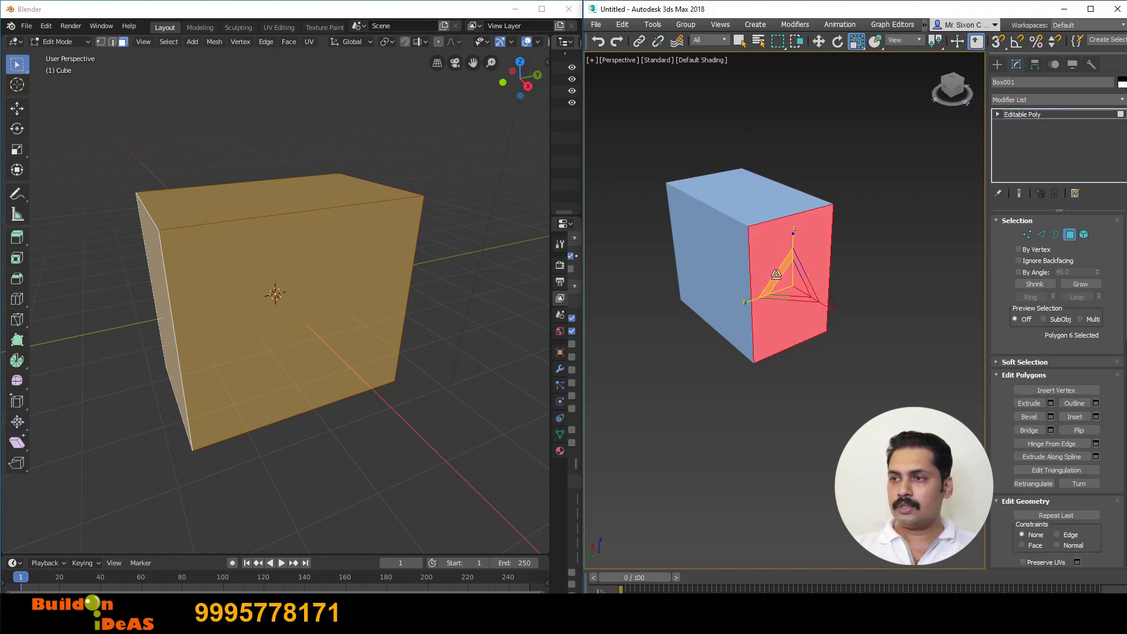
pyautogui.keyDown('ctrl'); pyautogui.click(718, 254); pyautogui.keyUp('ctrl')
pyautogui.keyDown('ctrl'); pyautogui.click(736, 207); pyautogui.keyUp('ctrl')
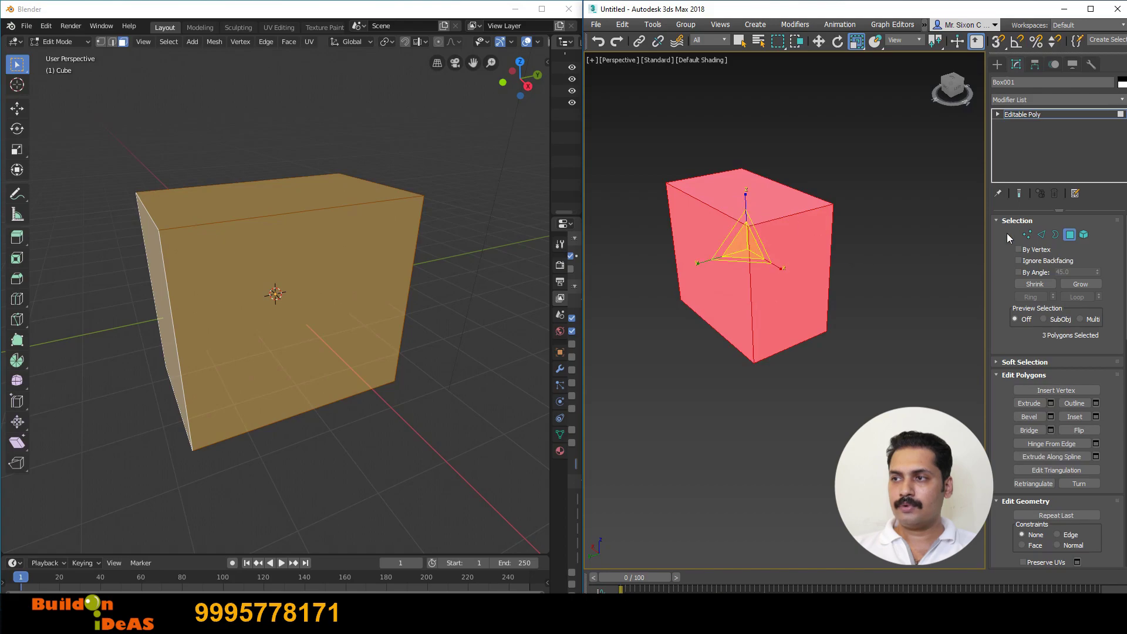
# Clear the face selection on the Blender cube and the polygon selection on the 3ds Max box
pyautogui.click(333, 310)
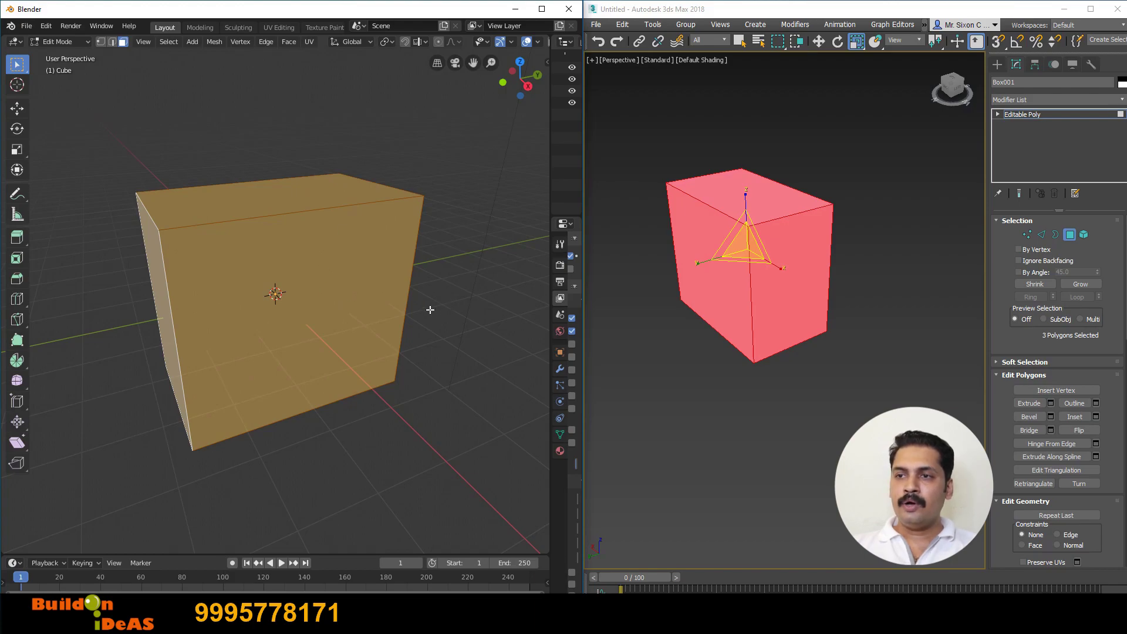
pyautogui.click(448, 309)
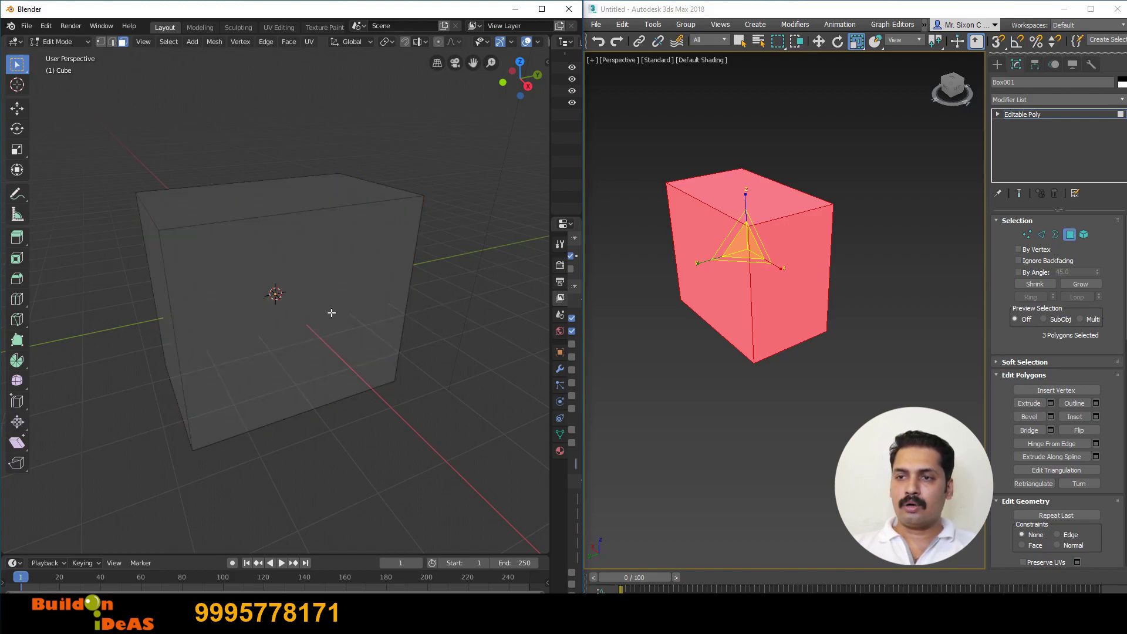
pyautogui.scroll(-4, 332, 313)
pyautogui.moveTo(266, 388); pyautogui.dragTo(337, 326, button='middle')
pyautogui.scroll(3, 348, 298)
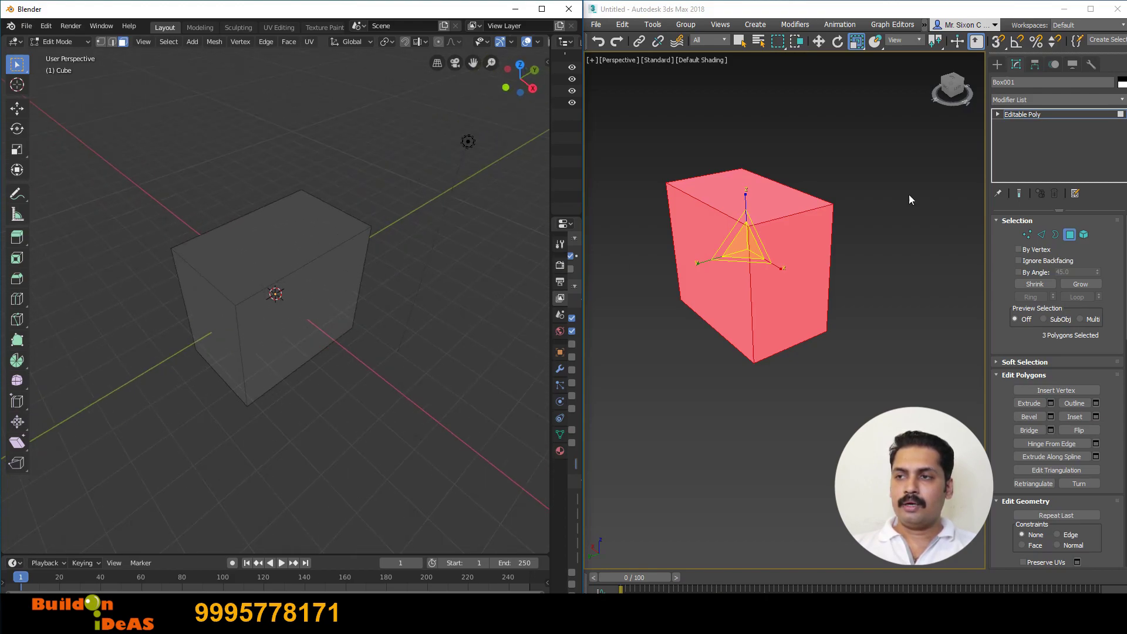
pyautogui.click(675, 376)
pyautogui.moveTo(674, 376); pyautogui.dragTo(651, 388, button='middle')
pyautogui.moveTo(247, 390); pyautogui.dragTo(365, 385, button='middle')
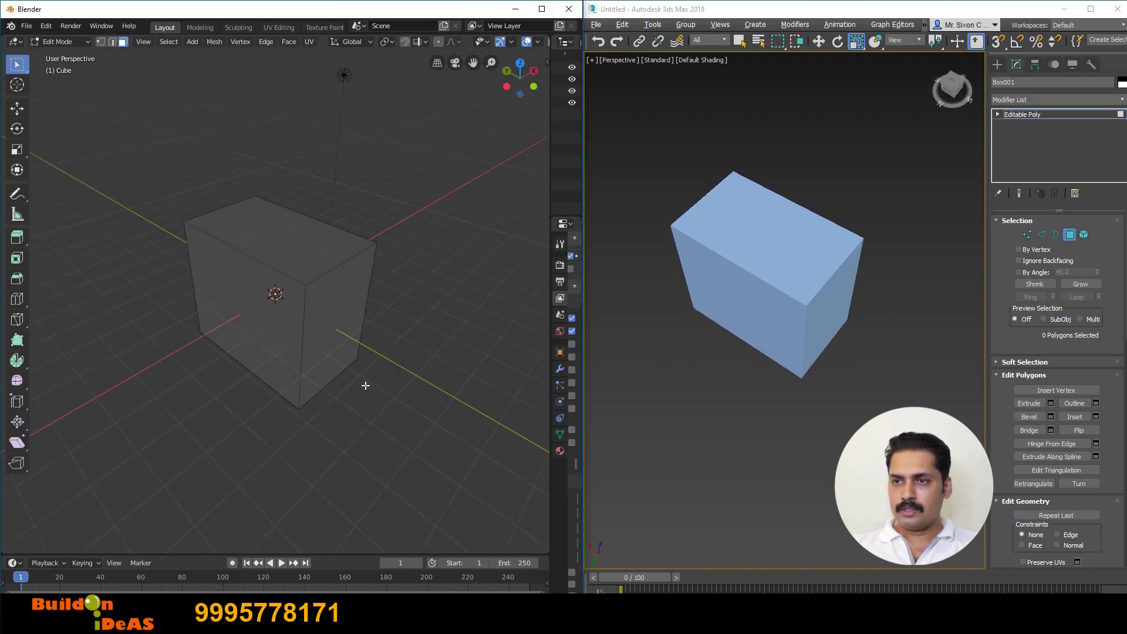
# In Blender, extrude the cube's narrow end face outward along its normal to lengthen the block
pyautogui.click(321, 298)
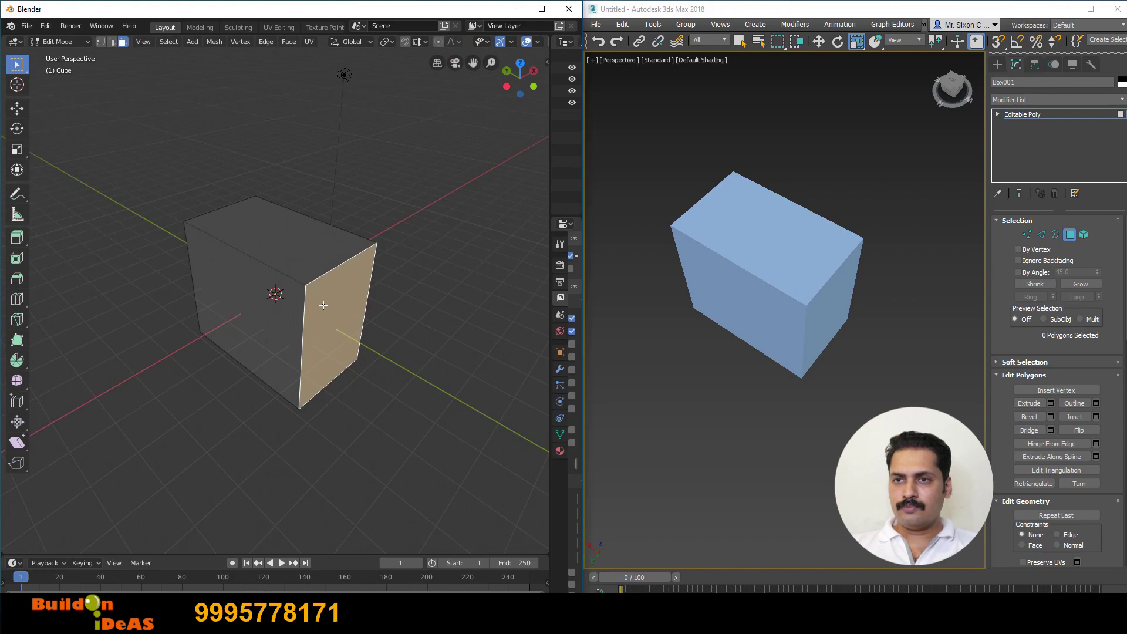
pyautogui.press('e')
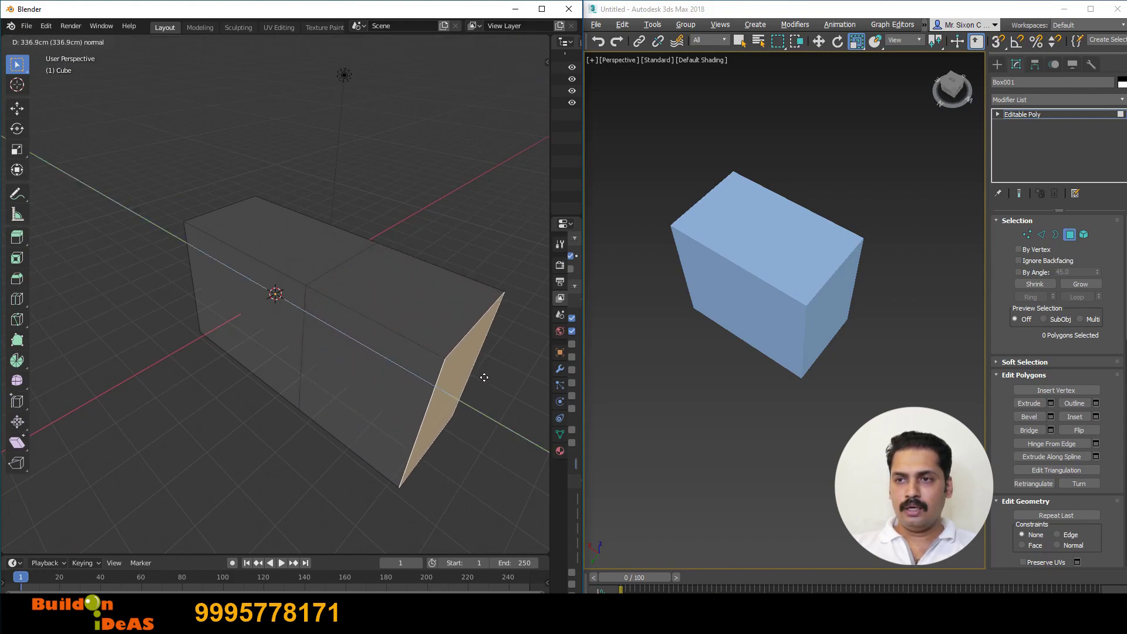
pyautogui.click(440, 367)
# Extrude the top face of the cube's new end segment upward to form an L-shaped block
pyautogui.click(391, 297)
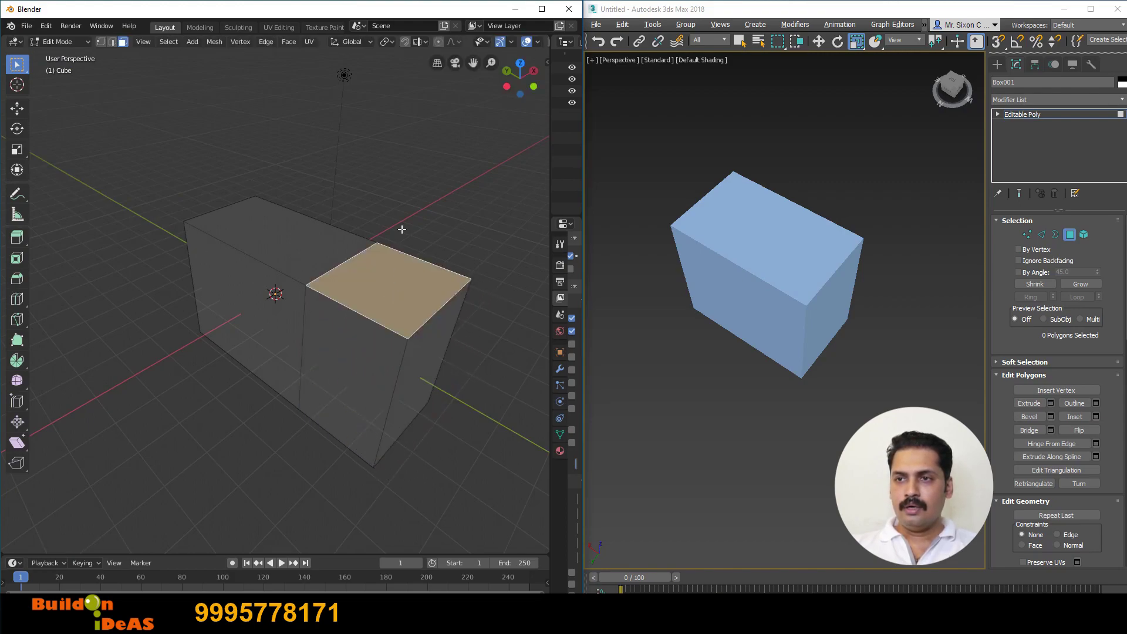
pyautogui.press('e')
pyautogui.click(436, 218)
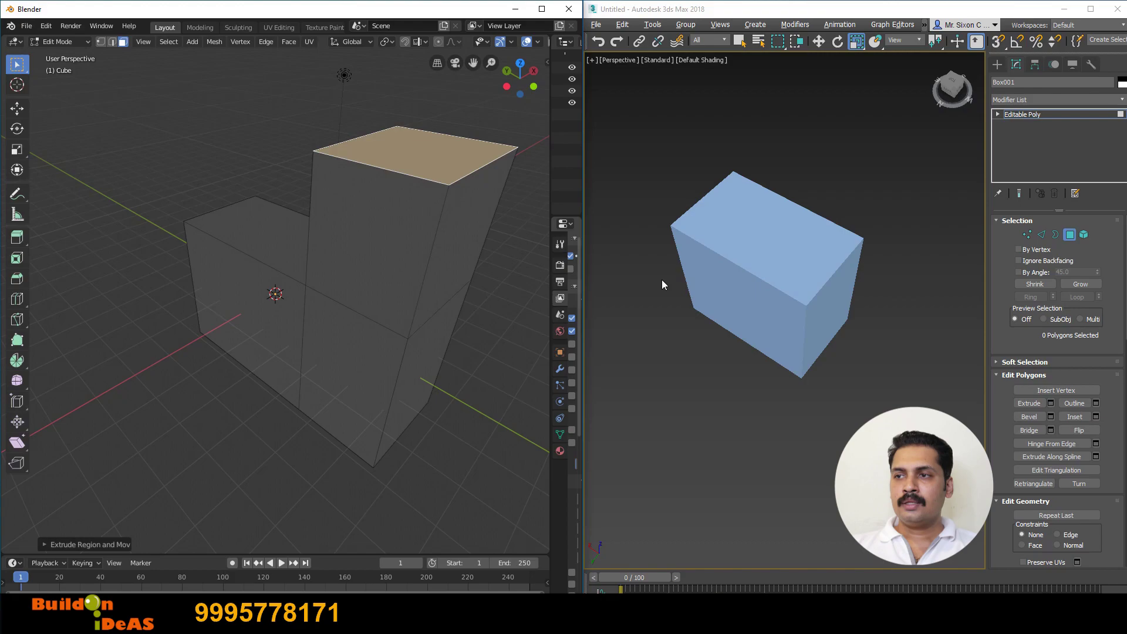
# Switch to 3ds Max, extrude the box's narrow end polygon by a height of 338.451, and turn on Edged Faces display
pyautogui.click(821, 322)
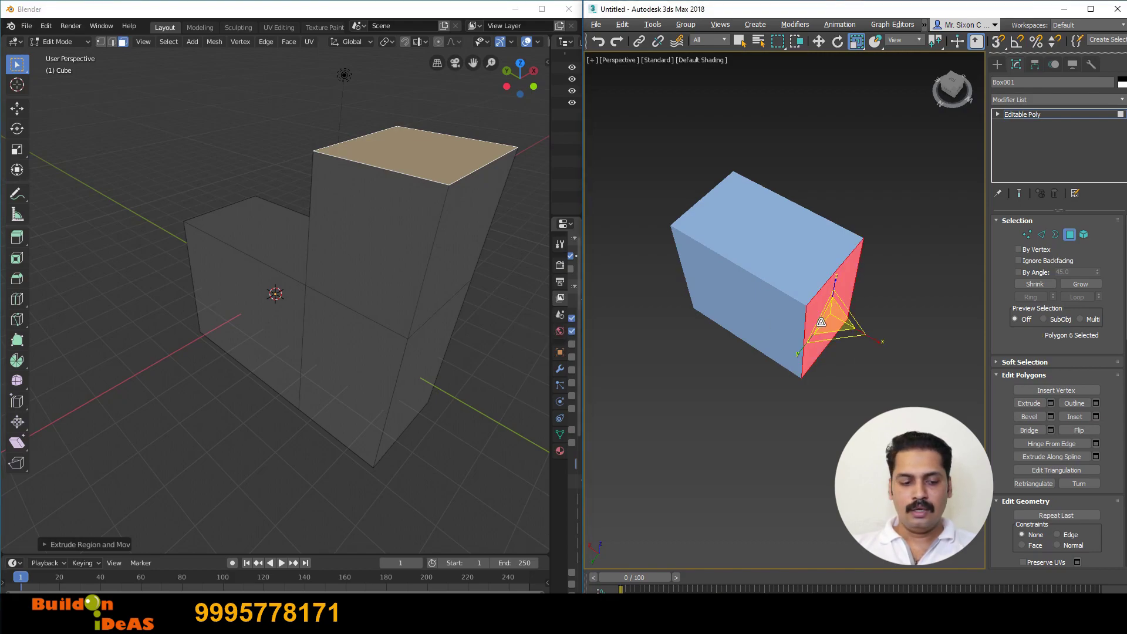
pyautogui.press('e')
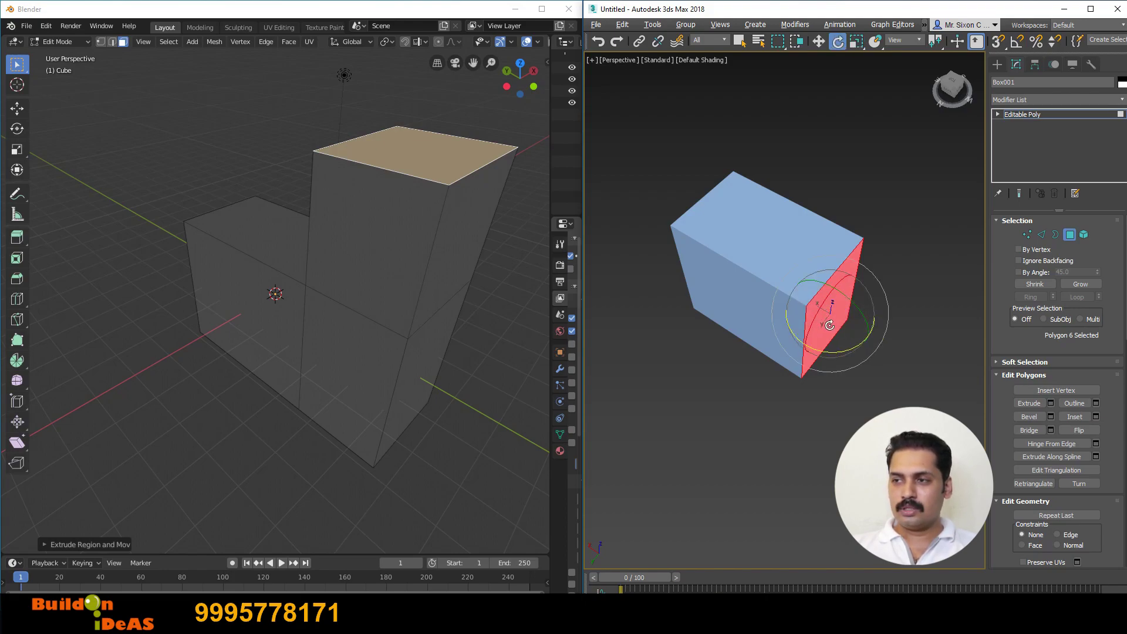
pyautogui.press('w')
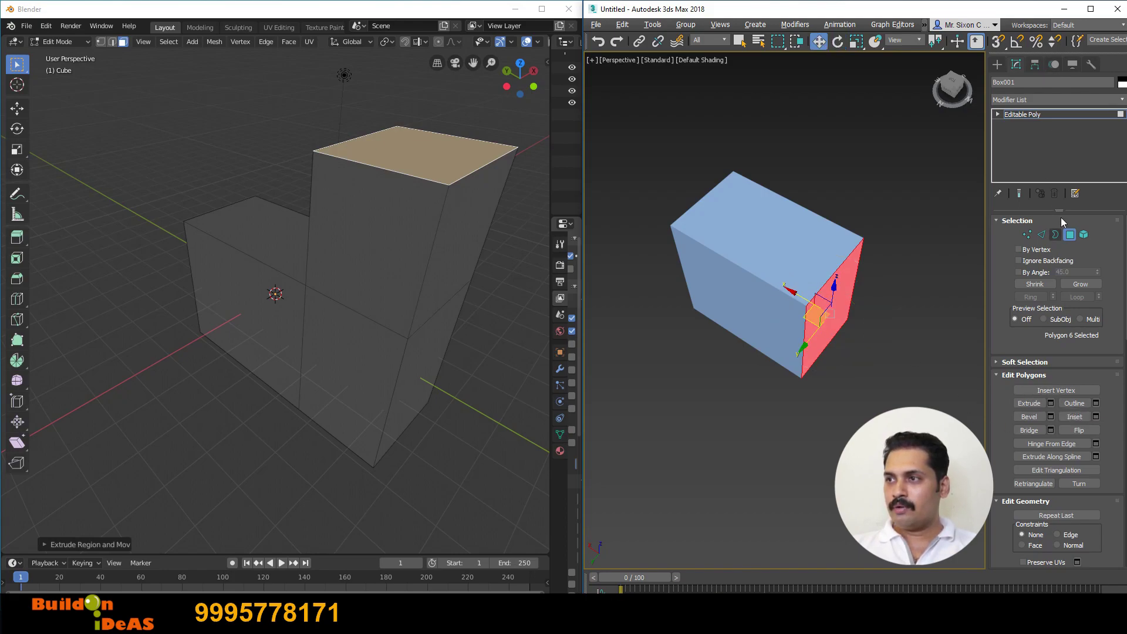
pyautogui.click(1050, 403)
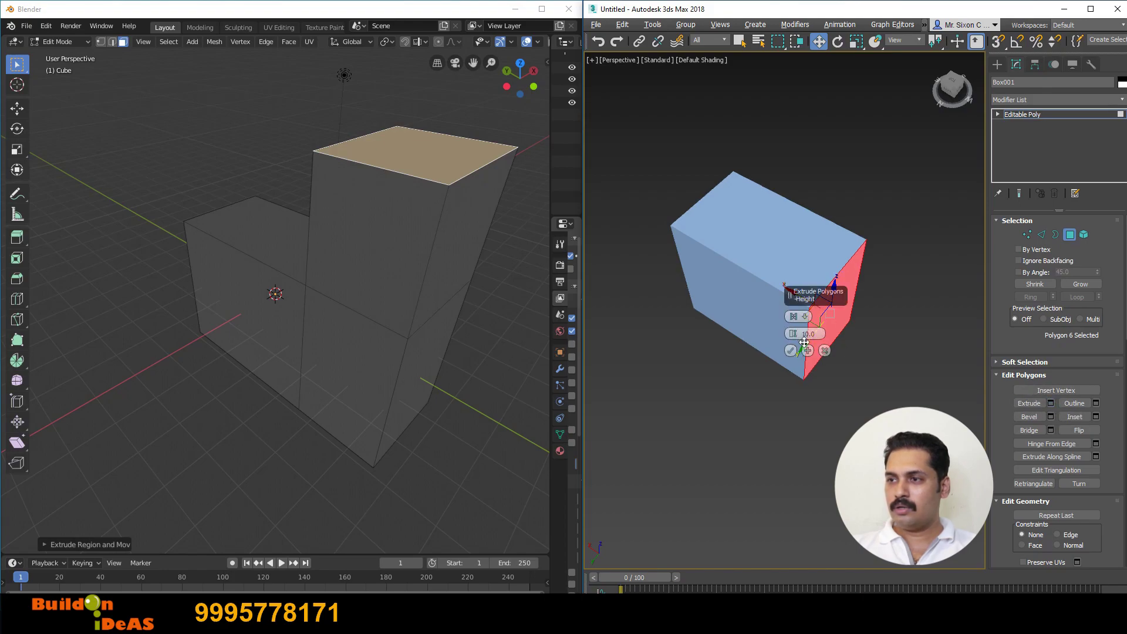
pyautogui.moveTo(793, 335); pyautogui.dragTo(903, 176)
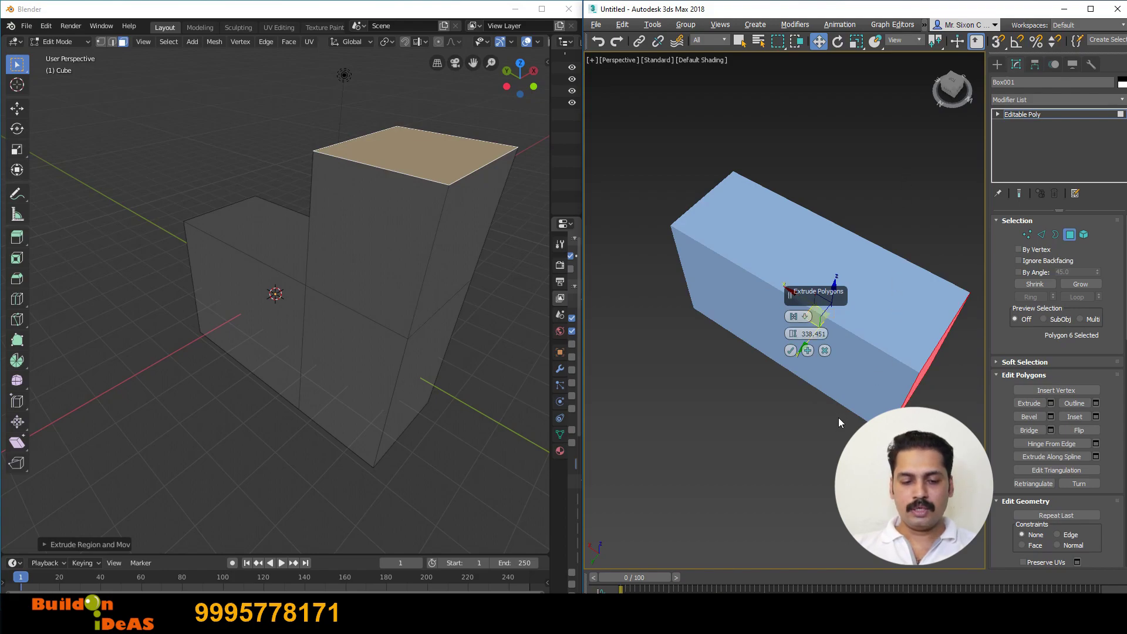
pyautogui.press('F4')
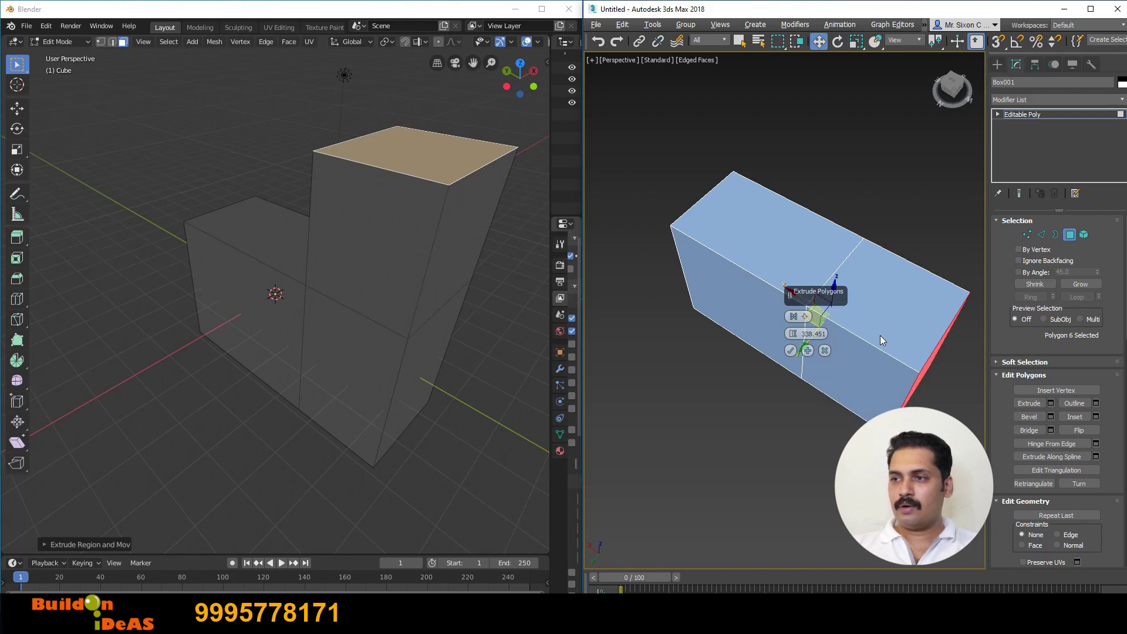
pyautogui.click(789, 351)
# Extrude the top polygon of the box's new end segment upward, accepting the preset height
pyautogui.click(862, 319)
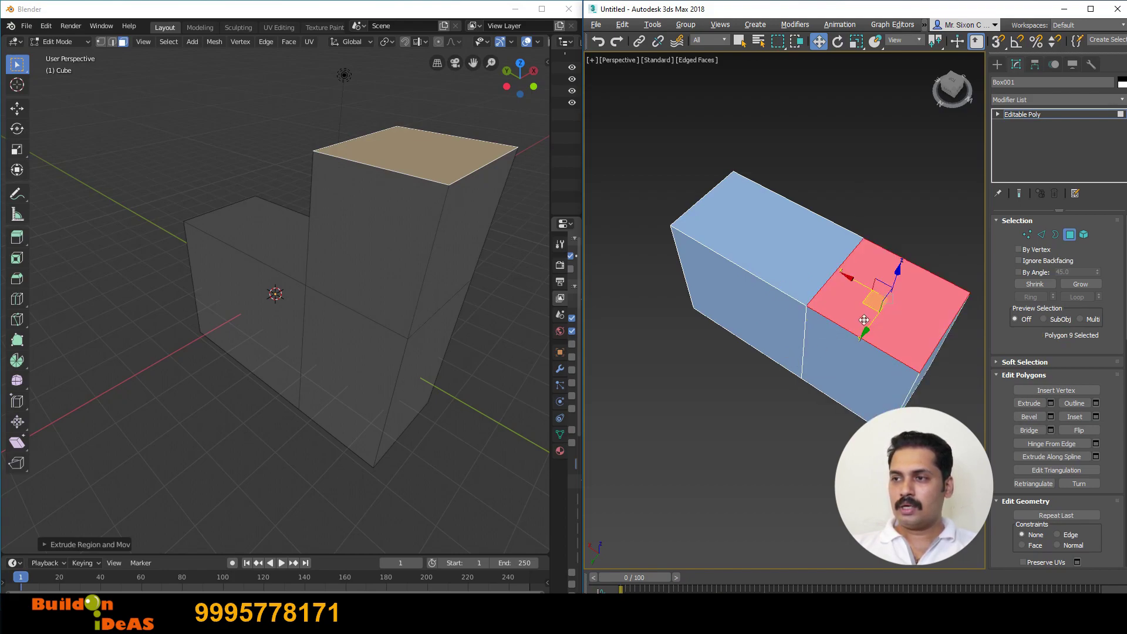
pyautogui.click(1050, 403)
pyautogui.click(794, 351)
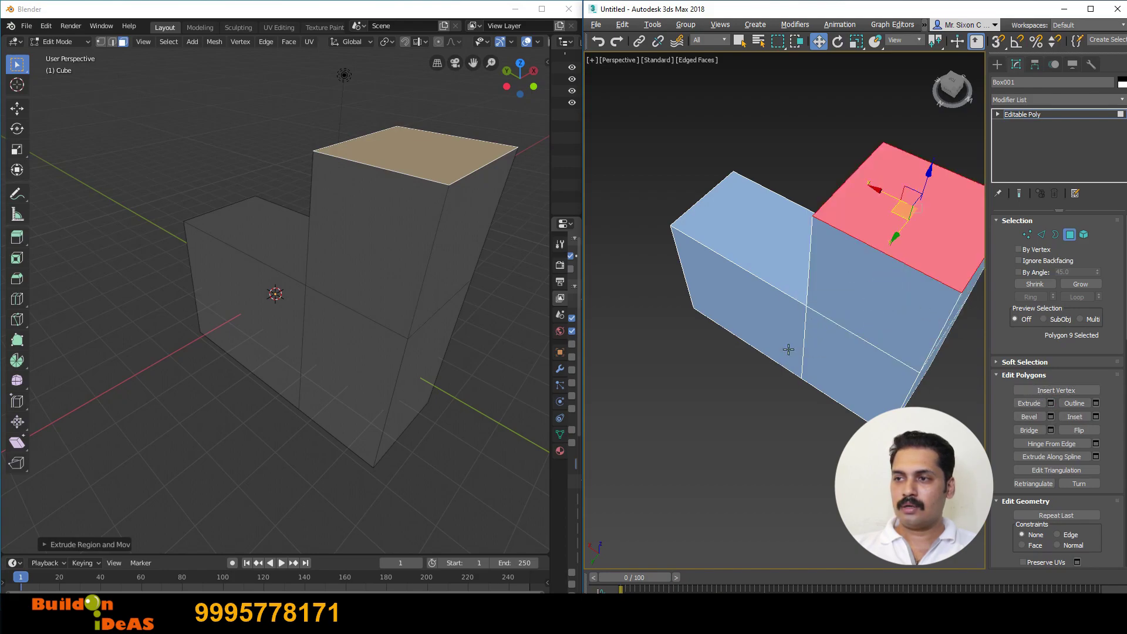
pyautogui.scroll(-3, 608, 305)
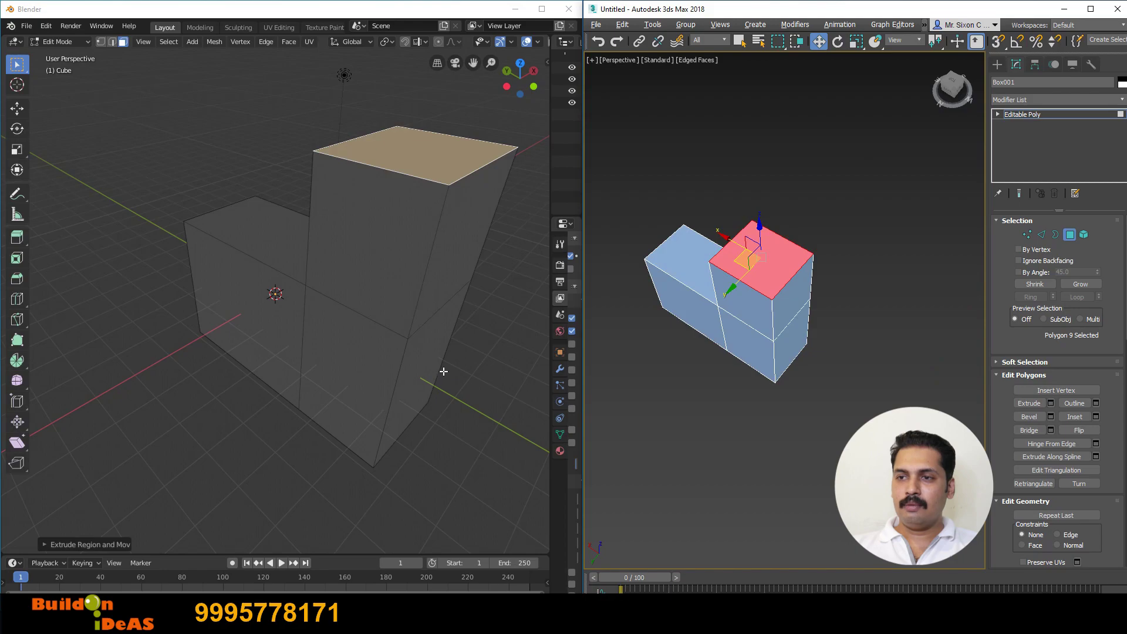
pyautogui.moveTo(442, 372)
pyautogui.mouseDown(button='middle')
pyautogui.moveTo(315, 360)
pyautogui.moveTo(445, 360)
pyautogui.mouseUp(button='middle')
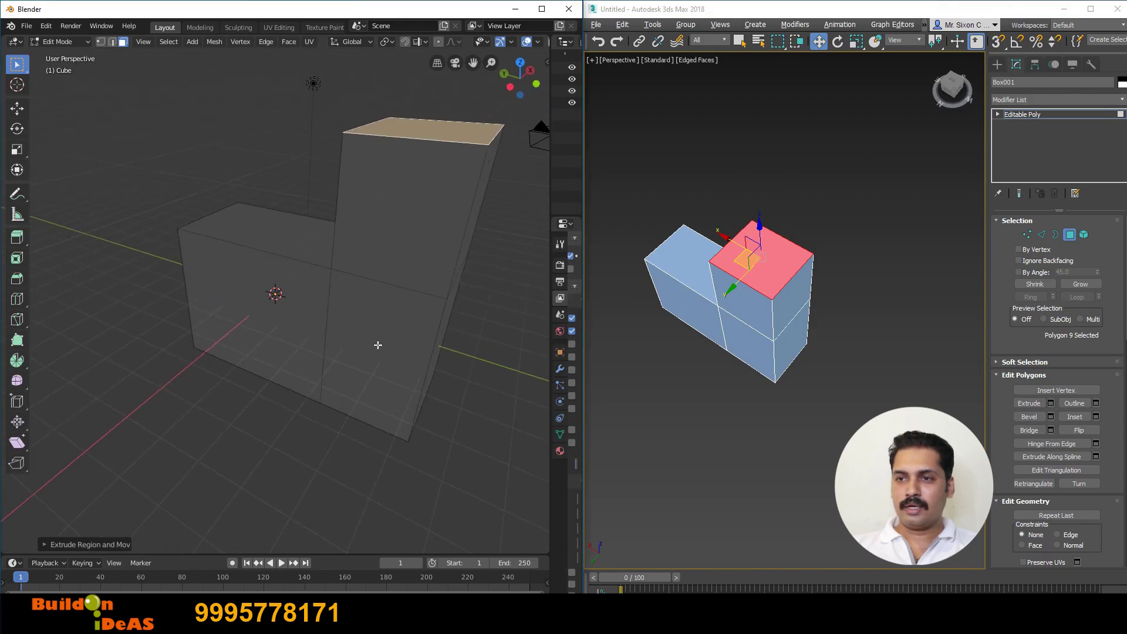
# Examine the extruded block in Blender from several angles and distances
pyautogui.moveTo(378, 344); pyautogui.dragTo(327, 347, button='middle')
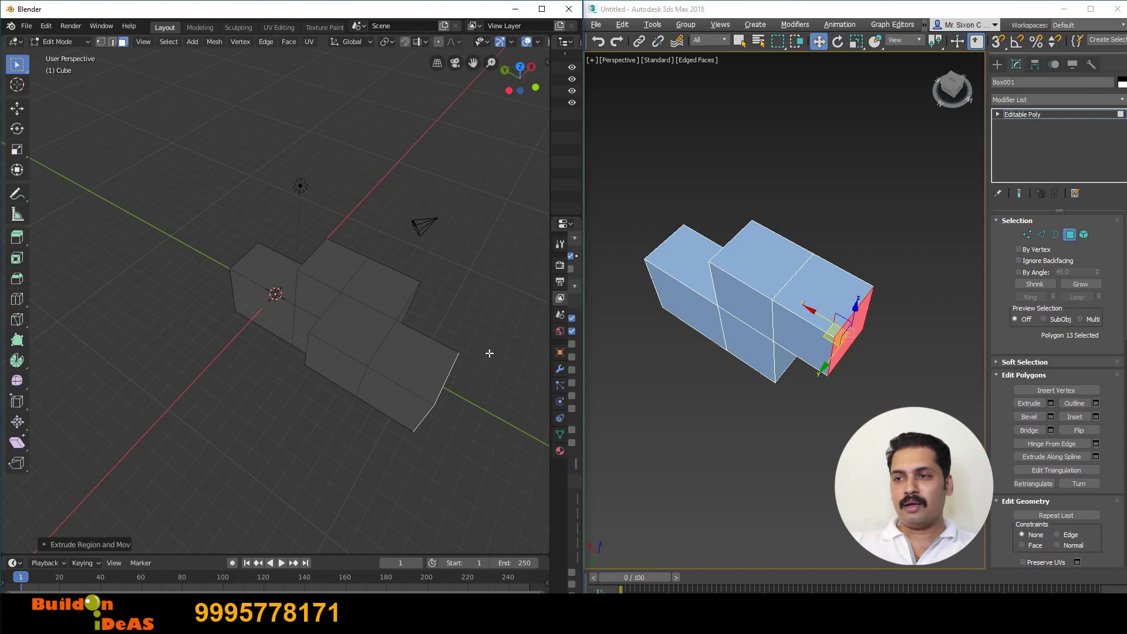
pyautogui.scroll(1, 493, 338)
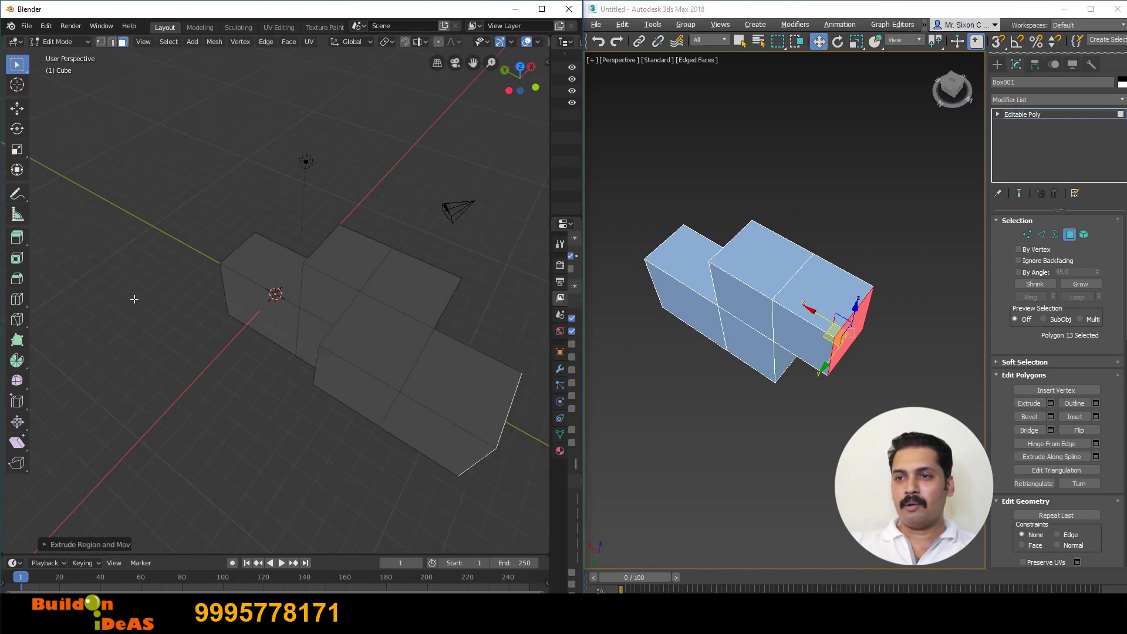
pyautogui.moveTo(451, 313); pyautogui.dragTo(426, 296, button='middle')
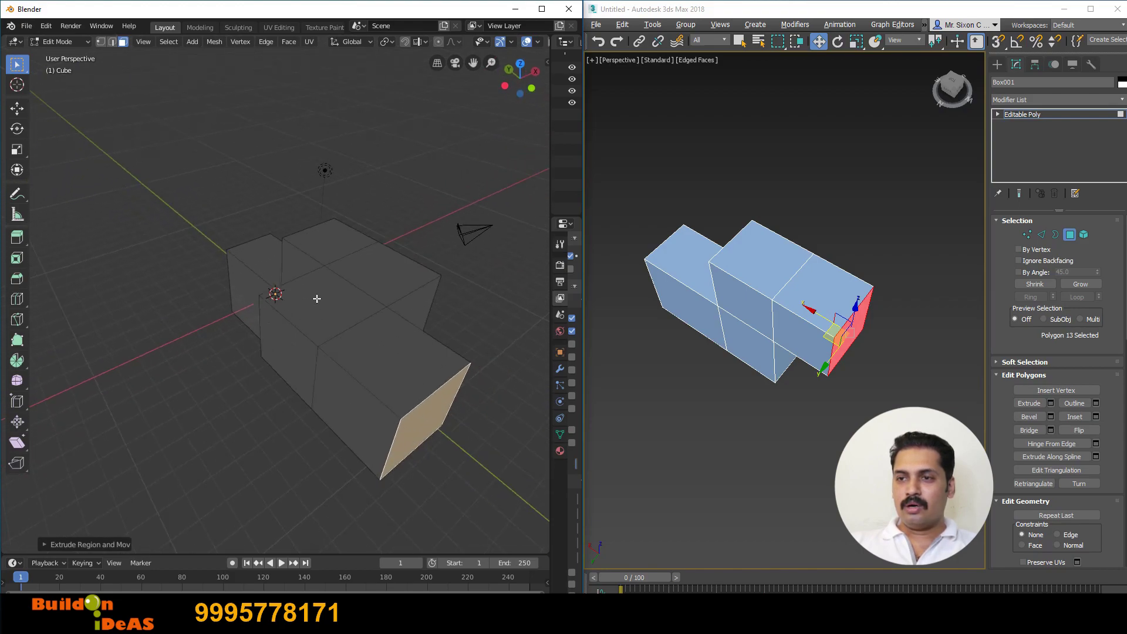
pyautogui.scroll(-3, 317, 299)
pyautogui.scroll(1, 502, 302)
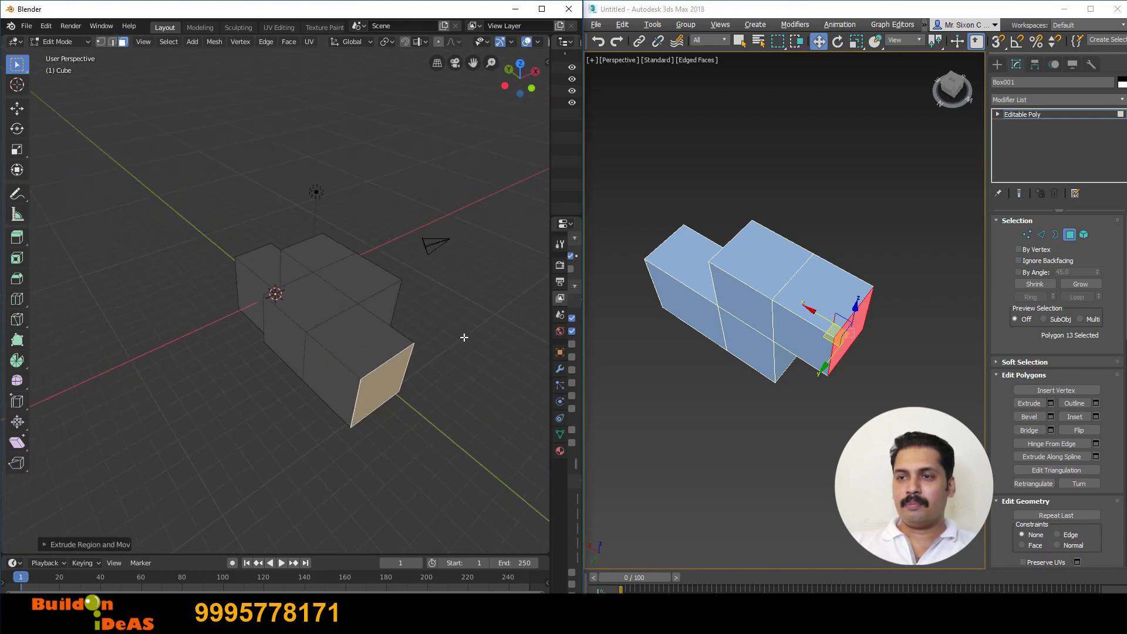
pyautogui.scroll(-4, 387, 296)
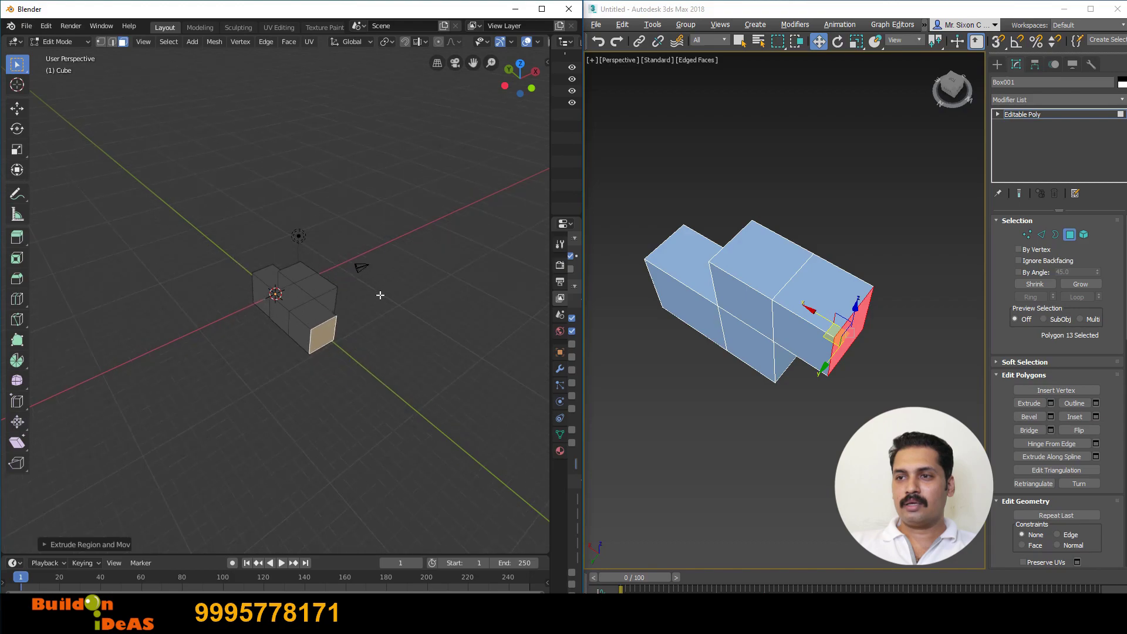
pyautogui.scroll(4, 413, 299)
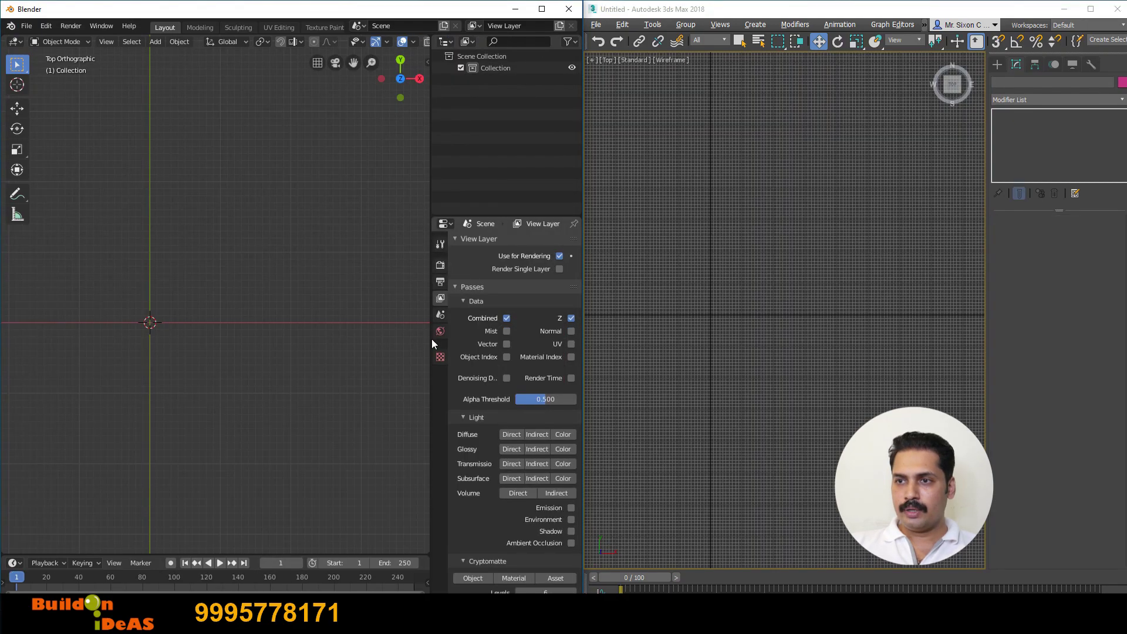
# In Blender's scene unit settings, keep the Metric unit system and choose Centimeters as the length unit
pyautogui.click(438, 314)
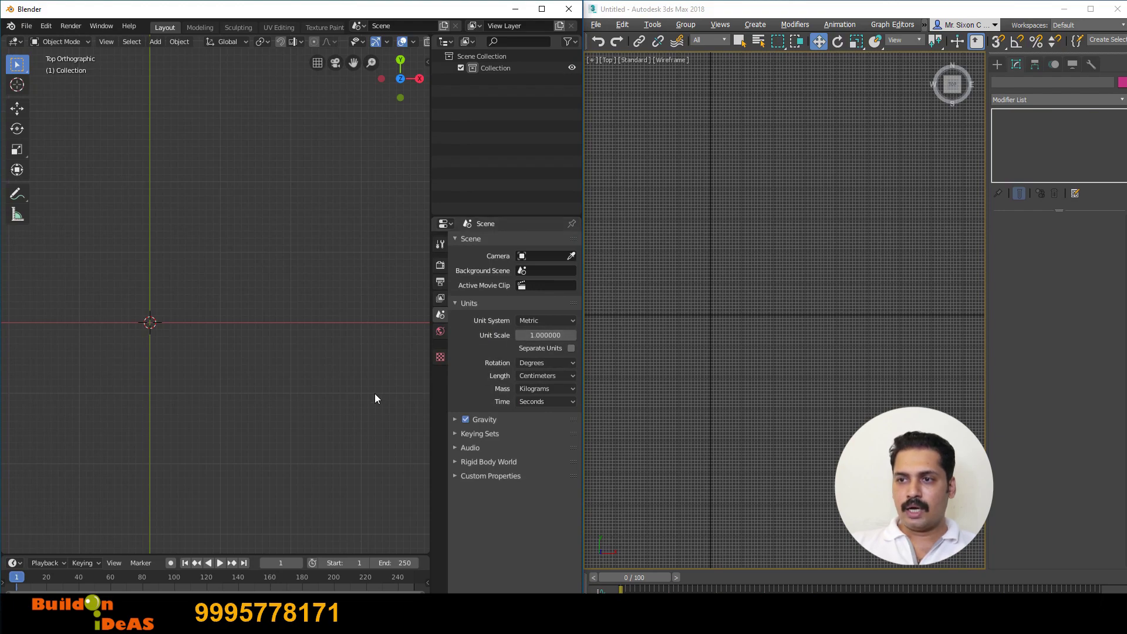
pyautogui.click(540, 321)
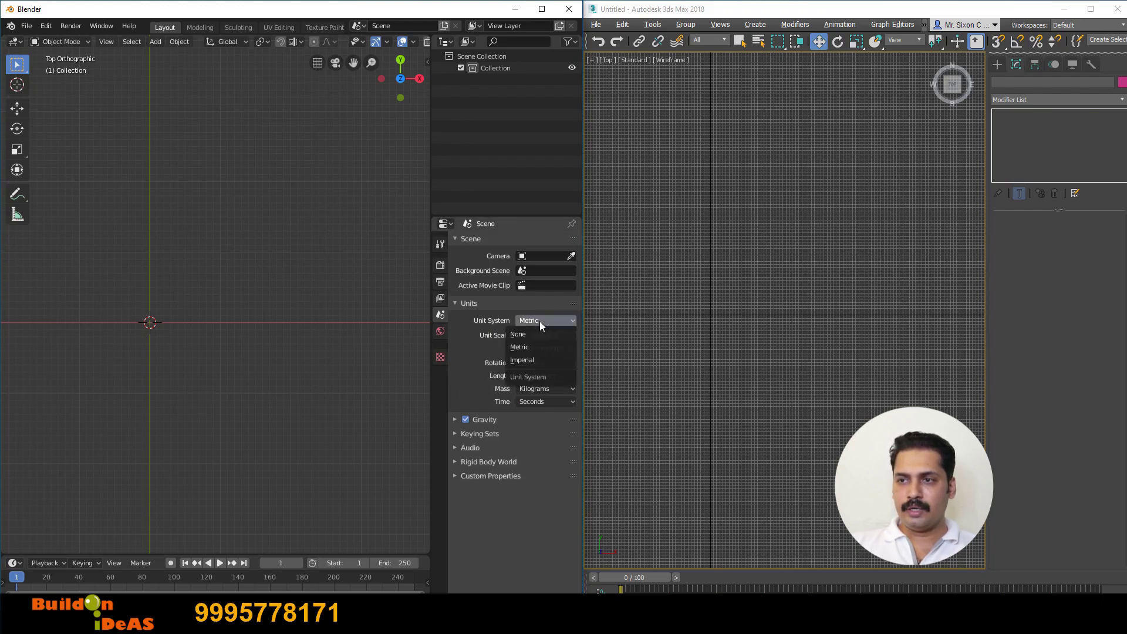
pyautogui.click(540, 321)
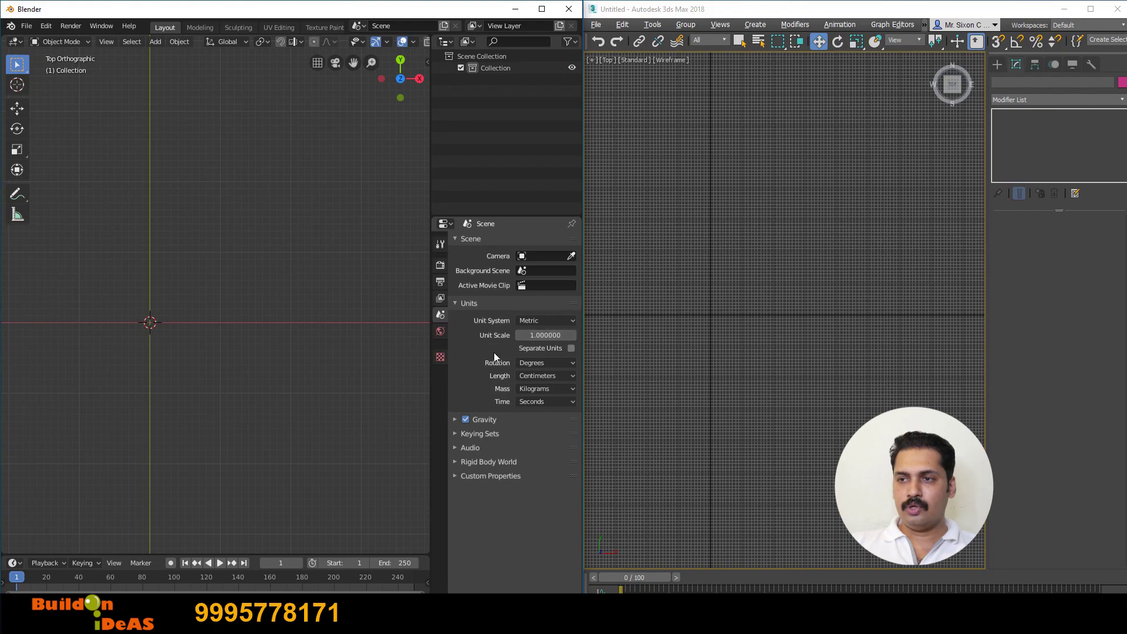
pyautogui.click(550, 375)
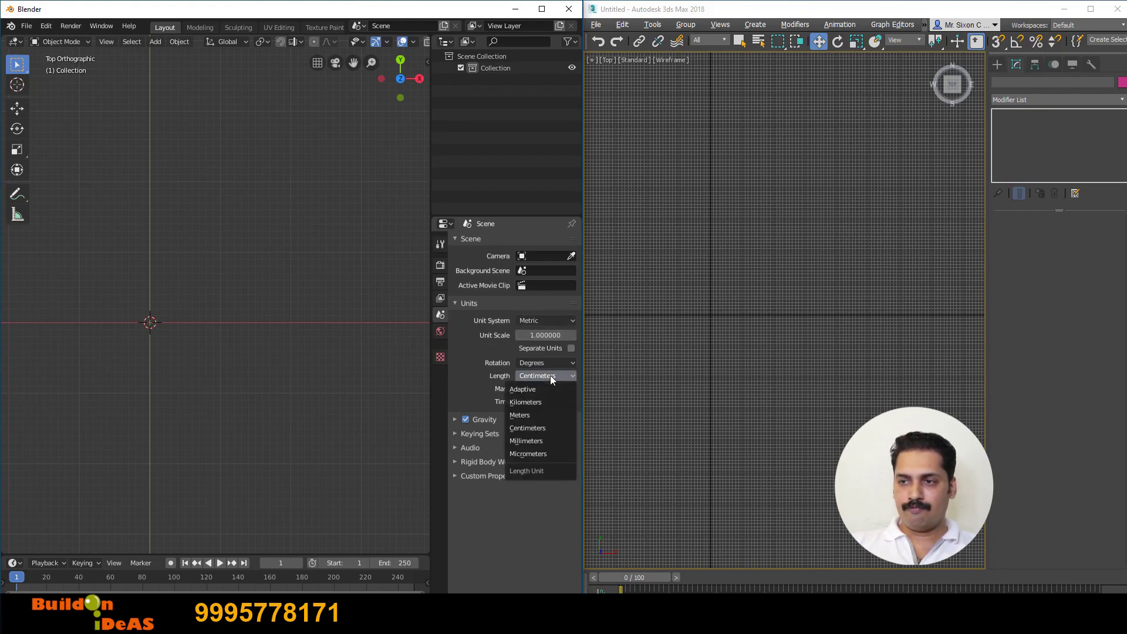
pyautogui.click(526, 424)
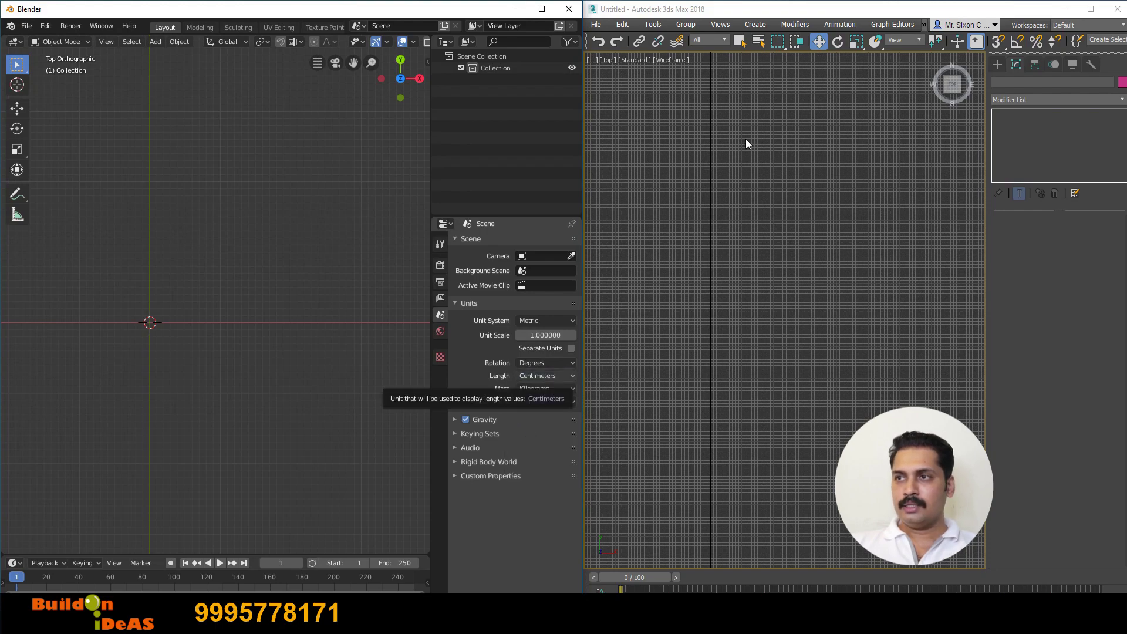
pyautogui.click(756, 121)
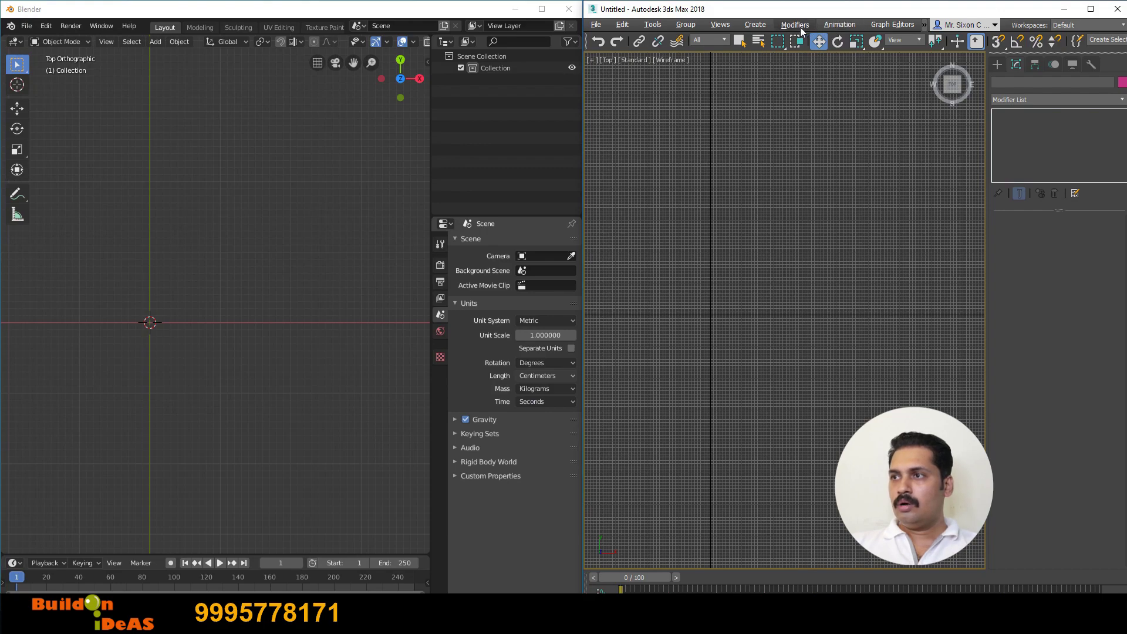
pyautogui.click(918, 27)
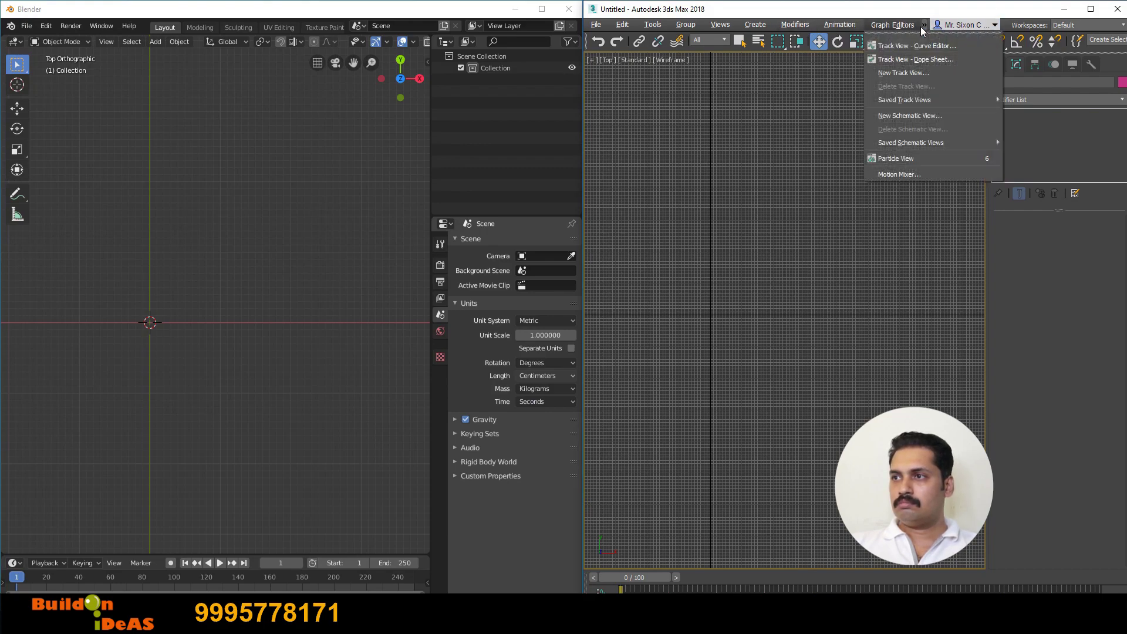
pyautogui.click(926, 26)
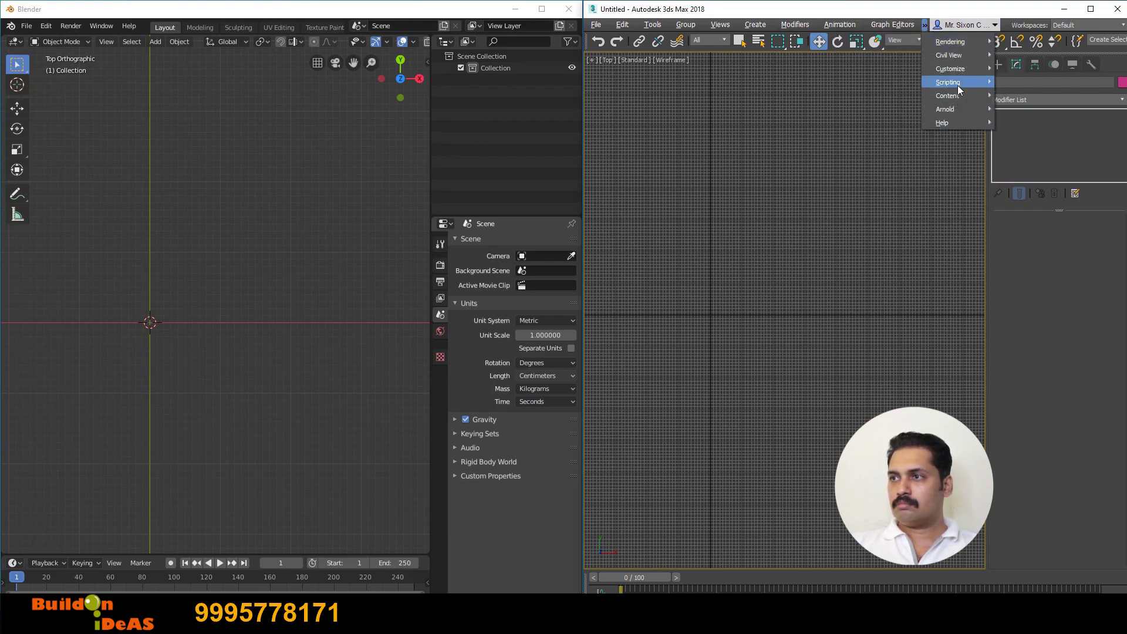
pyautogui.moveTo(952, 83)
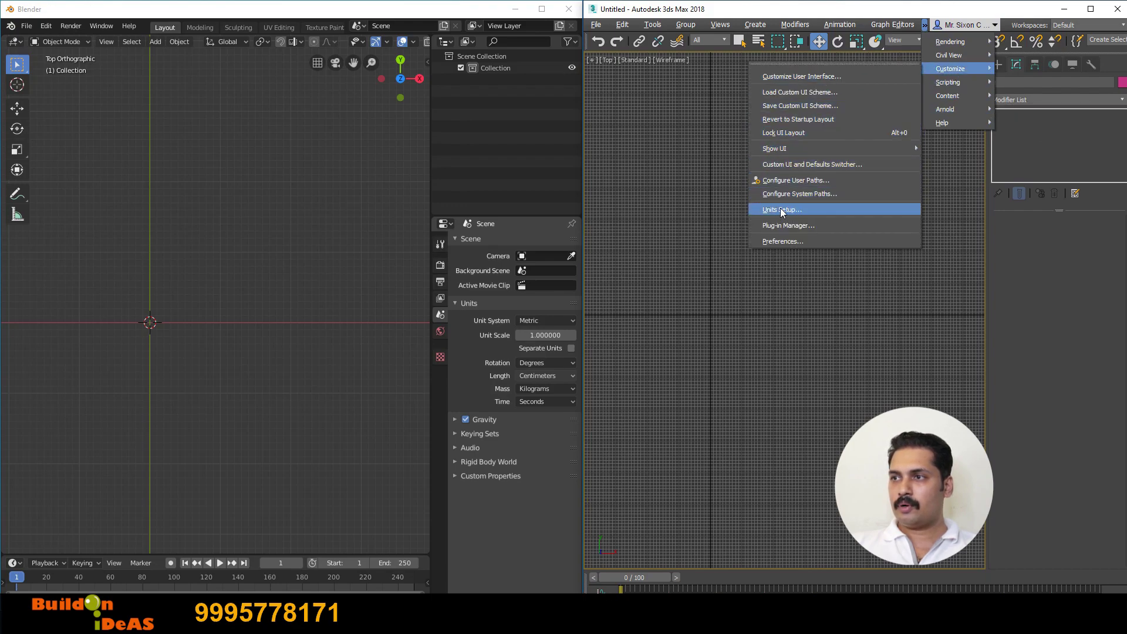
pyautogui.click(588, 93)
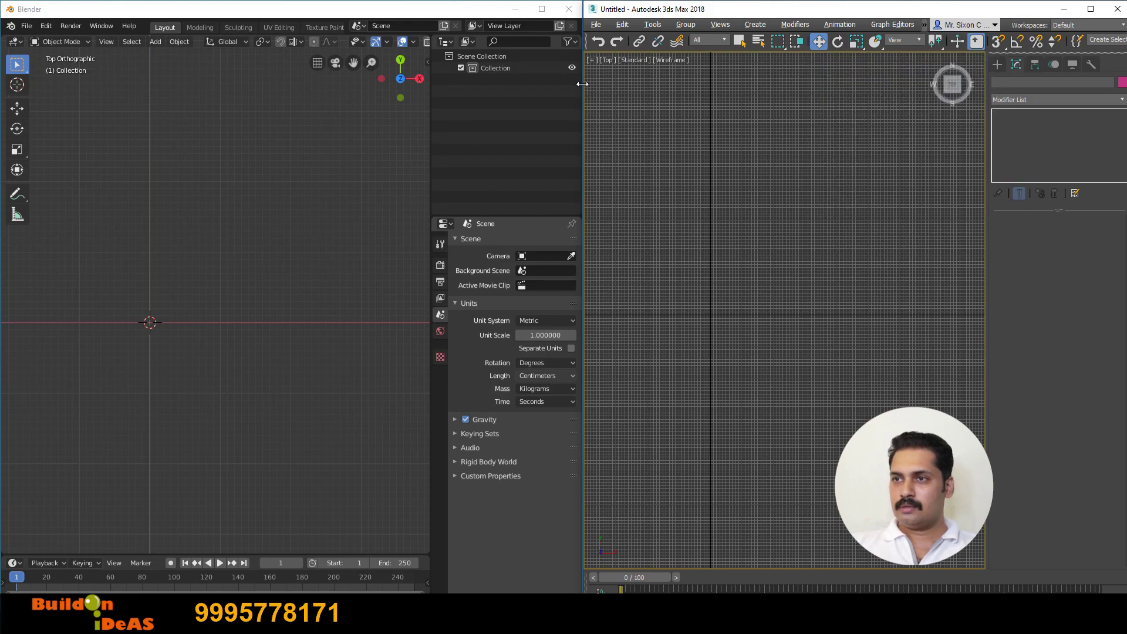
# Set the 3ds Max display unit scale to Metric, Centimeters, widening the application window only while making this change
pyautogui.moveTo(582, 84); pyautogui.dragTo(141, 156)
pyautogui.click(595, 25)
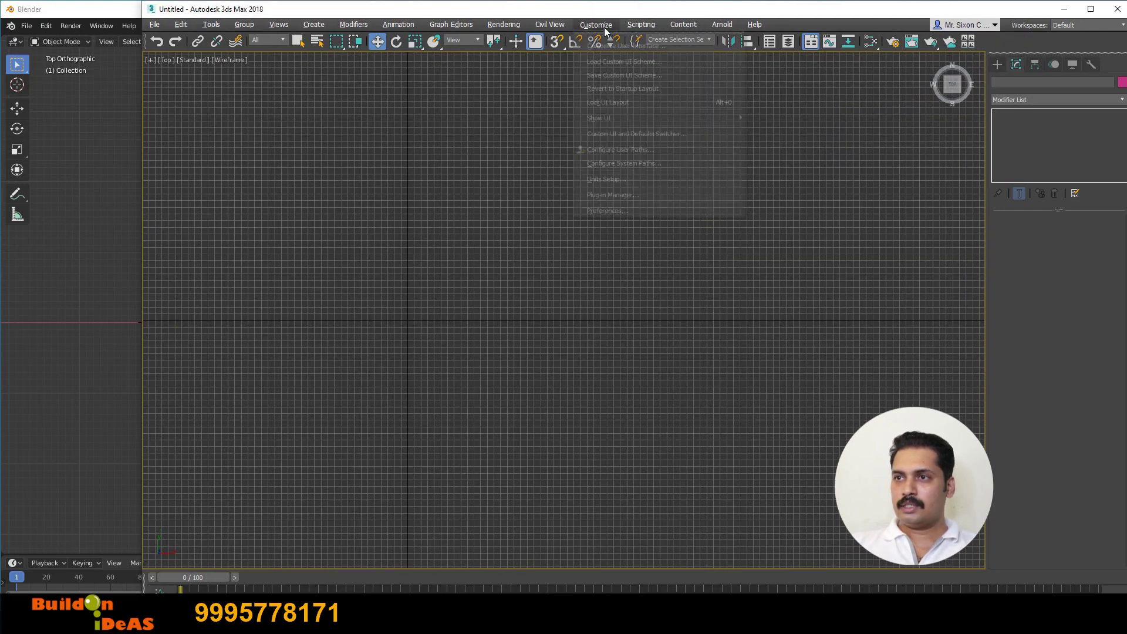
pyautogui.click(607, 179)
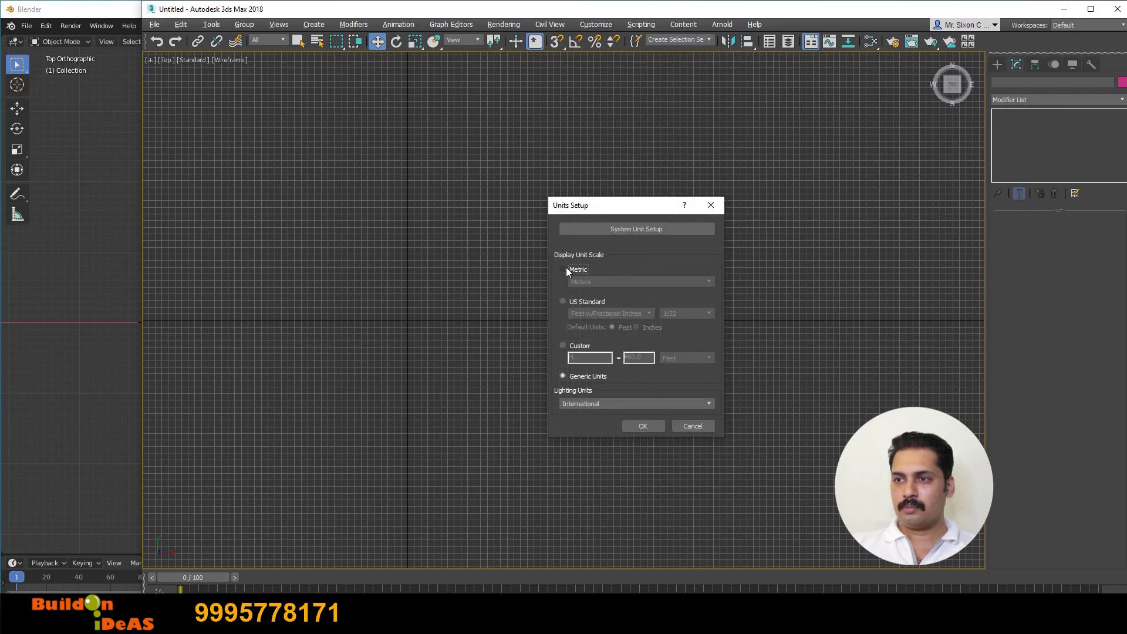
pyautogui.click(565, 267)
pyautogui.click(583, 280)
pyautogui.click(585, 301)
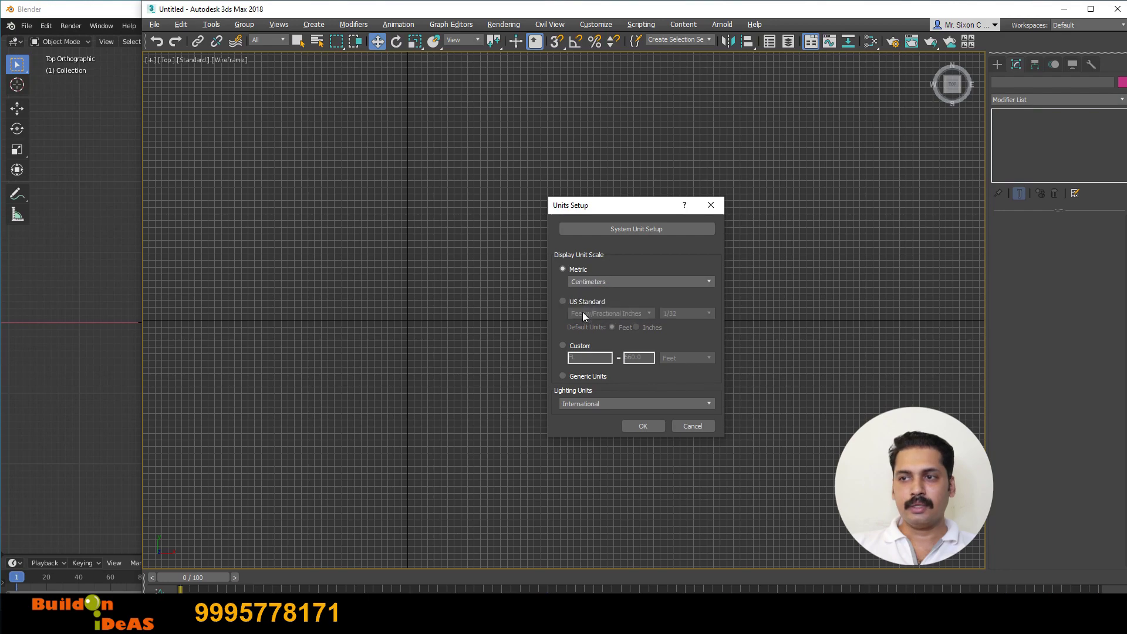
pyautogui.click(637, 426)
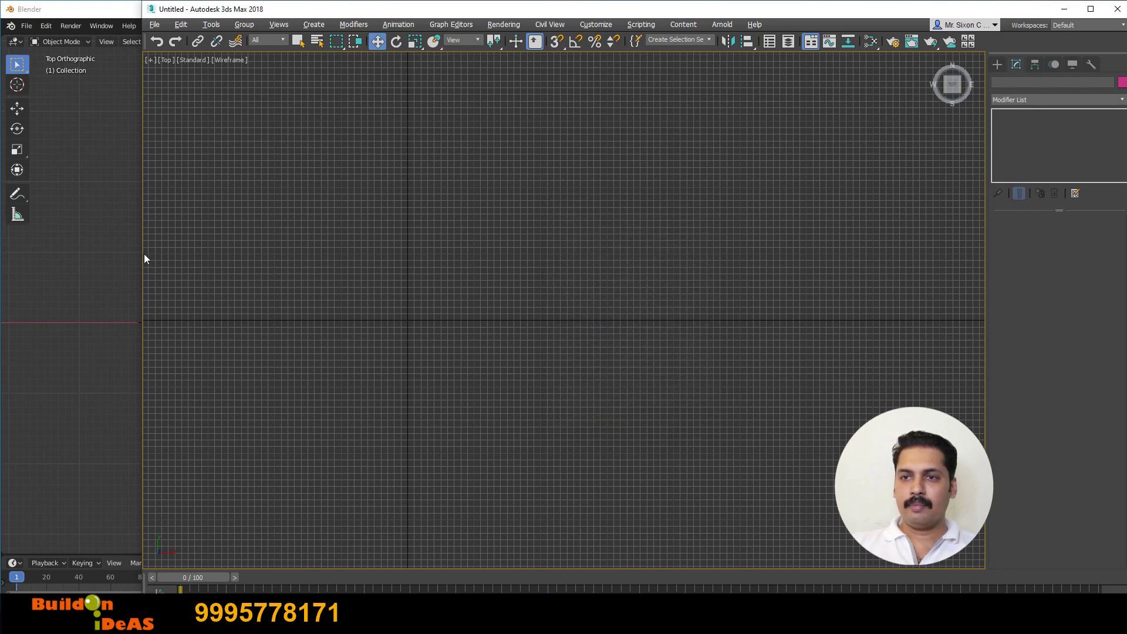
pyautogui.moveTo(139, 239); pyautogui.dragTo(584, 243)
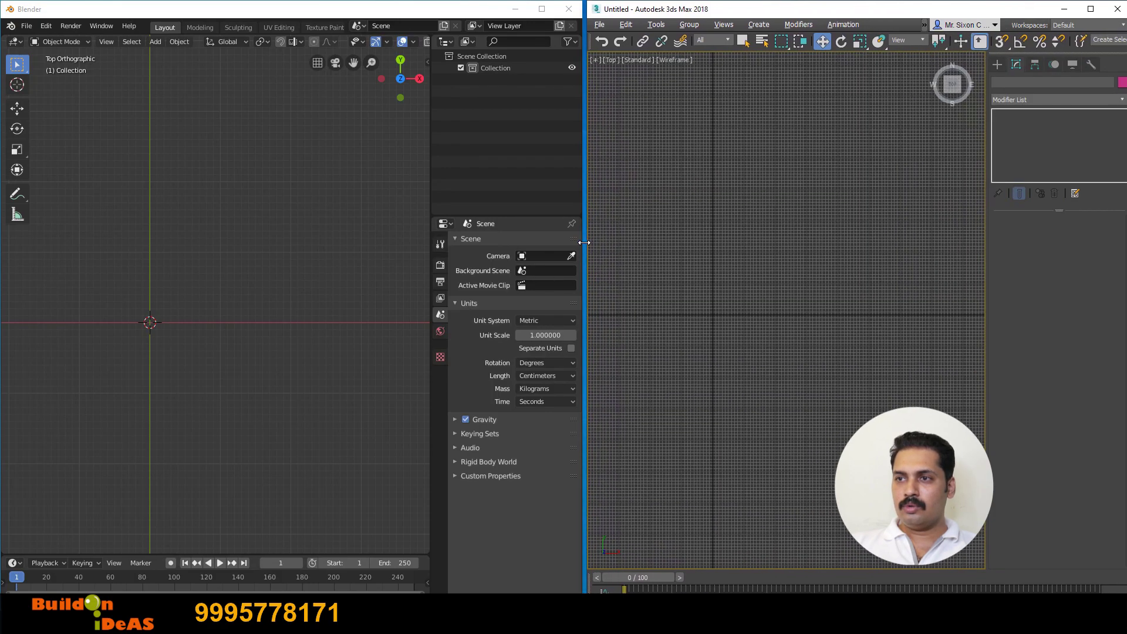
# Switch to Blender and choose Plan.dxf in the Modern Villa folder for an AutoCAD DXF import
pyautogui.click(198, 174)
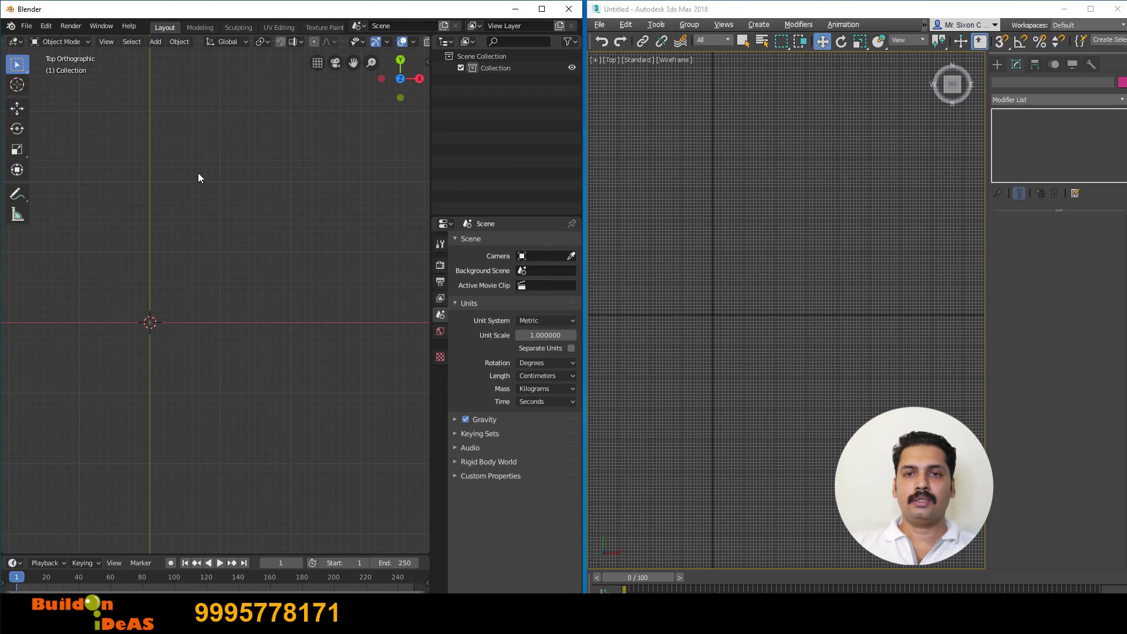
pyautogui.click(27, 26)
pyautogui.moveTo(71, 184)
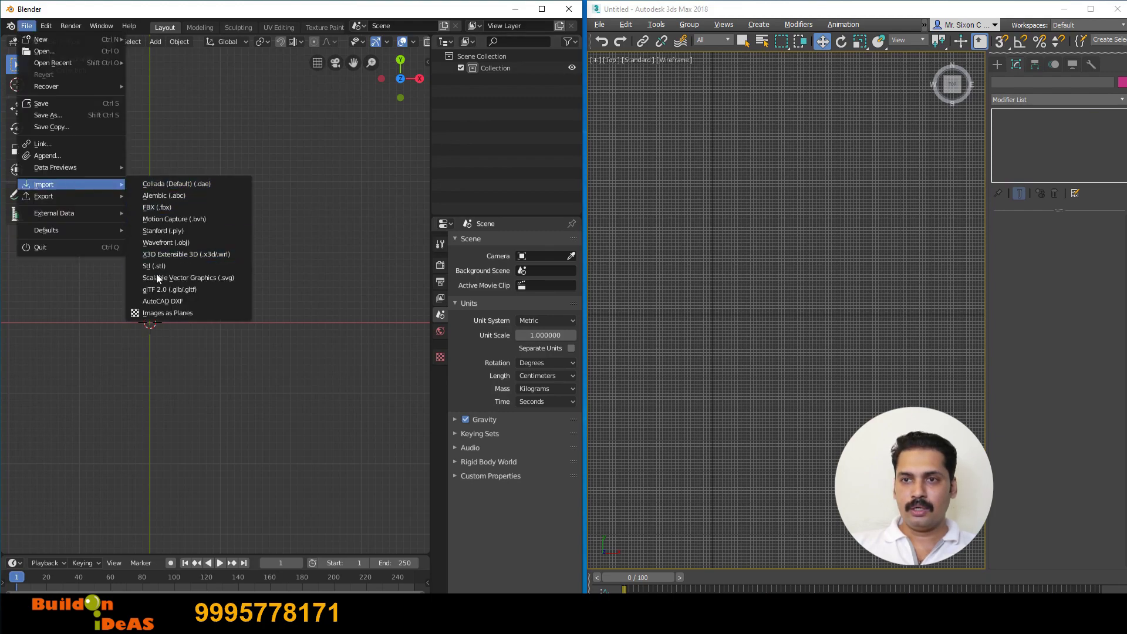
pyautogui.click(156, 301)
pyautogui.click(164, 96)
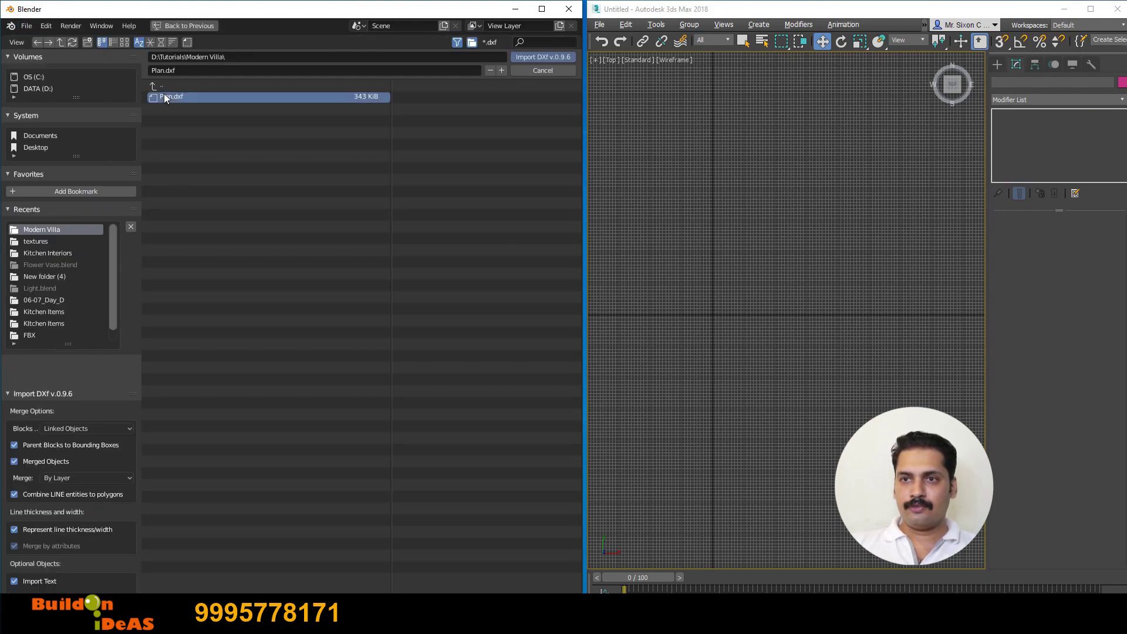
# Set the DXF unit scale to .01 and import the floor plan drawing into the Blender scene
pyautogui.scroll(-8, 104, 449)
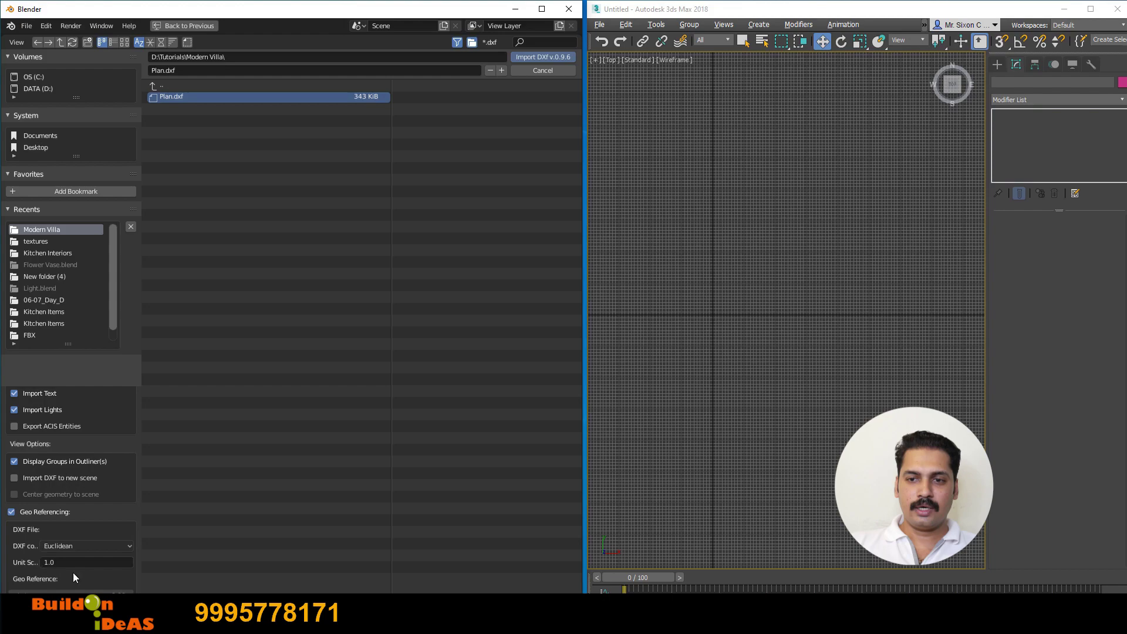
pyautogui.click(60, 560)
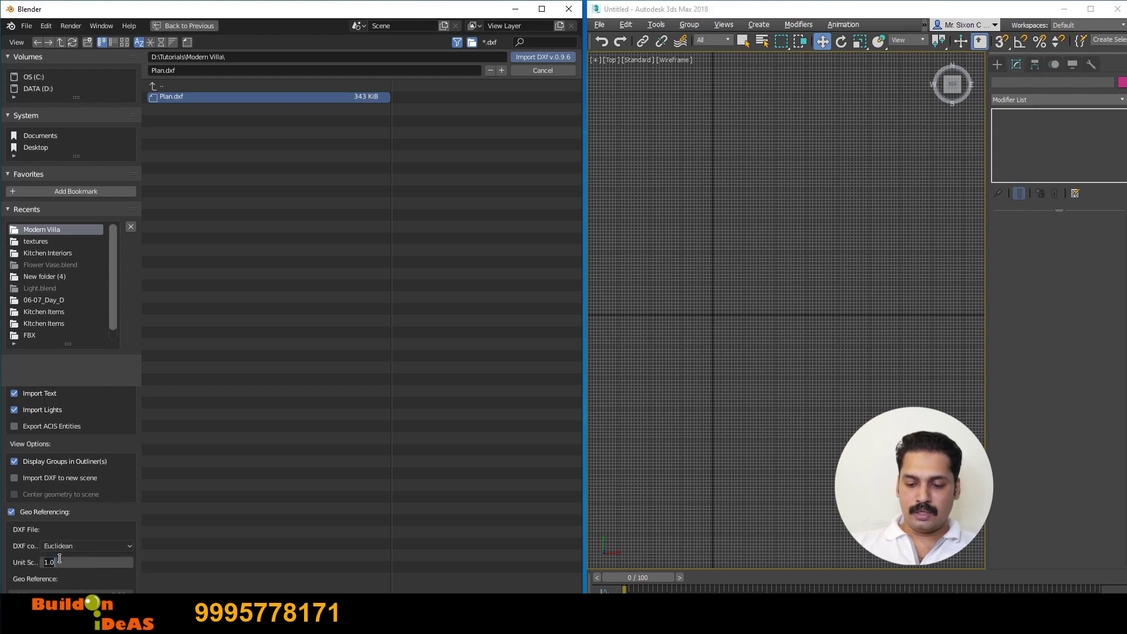
pyautogui.write('.0')
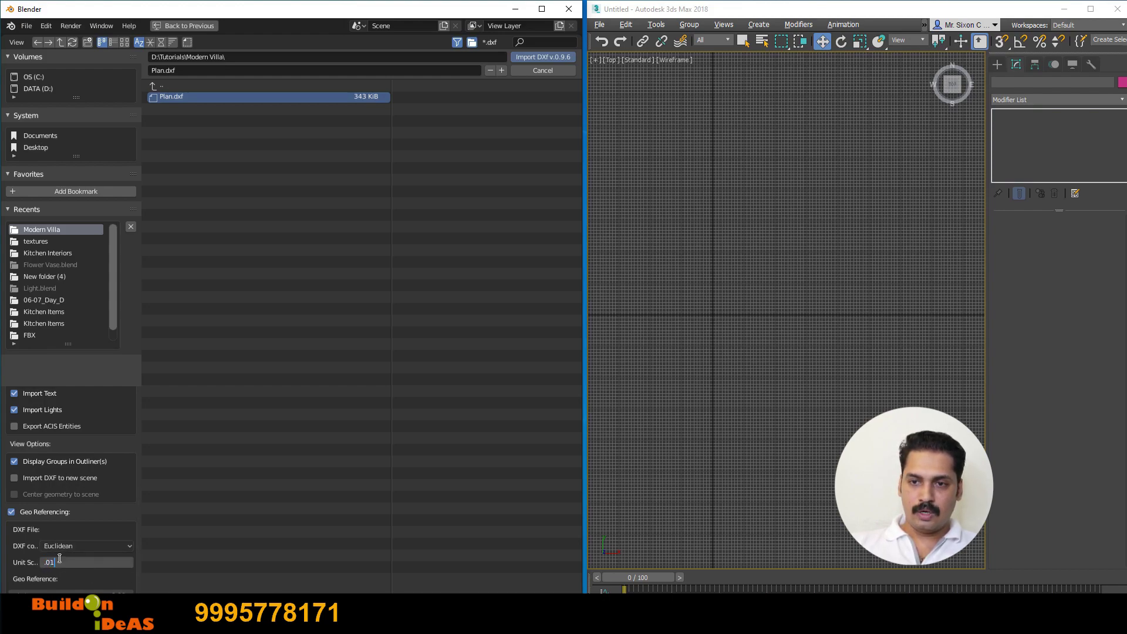
pyautogui.click(541, 57)
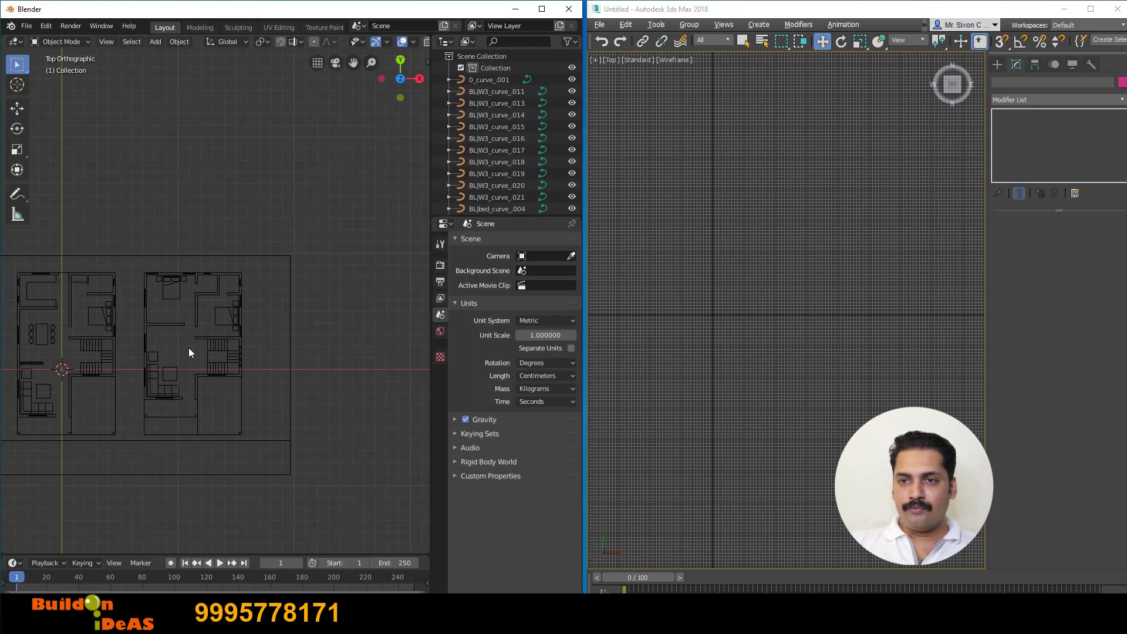
pyautogui.keyDown('shift'); pyautogui.moveTo(189, 347); pyautogui.dragTo(209, 305, button='middle'); pyautogui.keyUp('shift')
pyautogui.scroll(2, 155, 309)
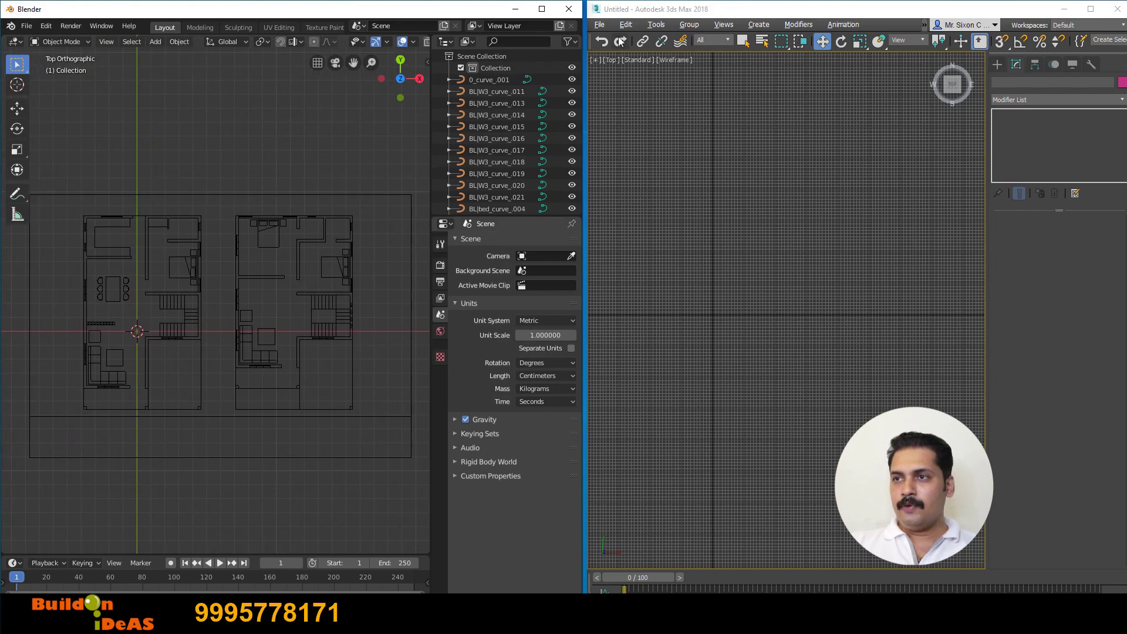
# Switch to 3ds Max and import the Plan DXF file with incoming file units of Centimeters and Rescale enabled
pyautogui.click(600, 24)
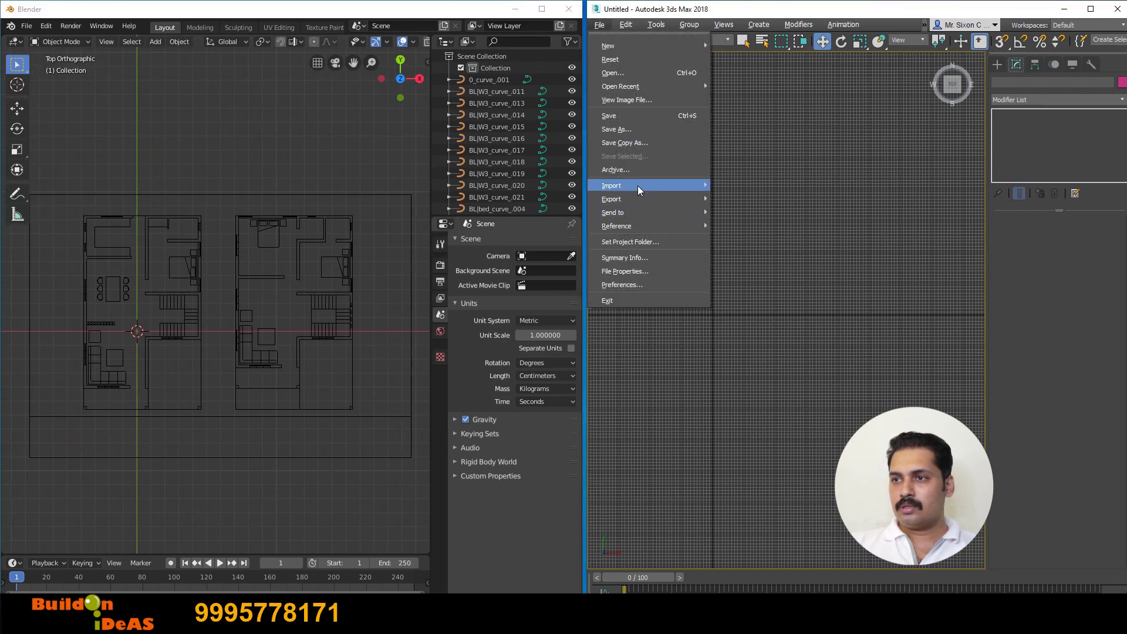
pyautogui.moveTo(637, 185)
pyautogui.click(722, 191)
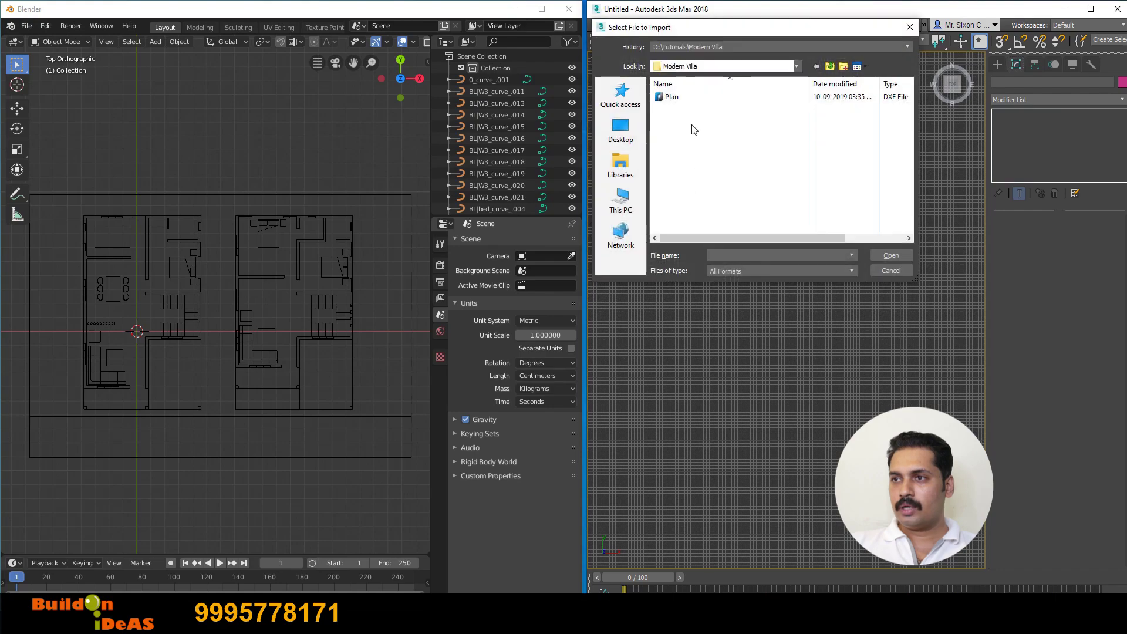
pyautogui.click(672, 97)
pyautogui.click(891, 255)
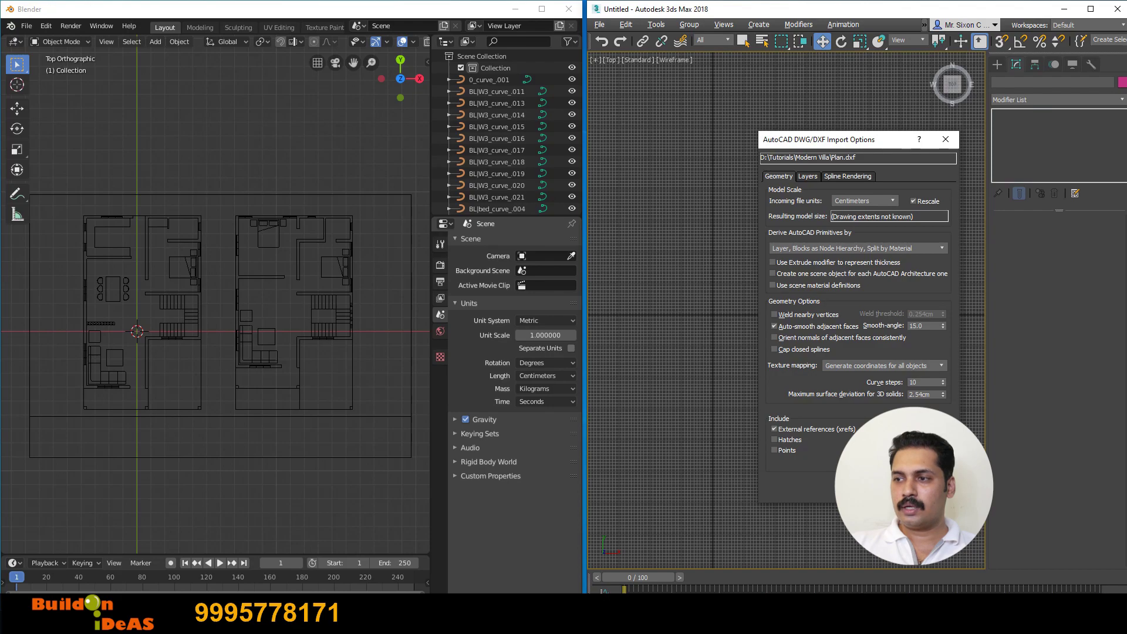
pyautogui.click(886, 490)
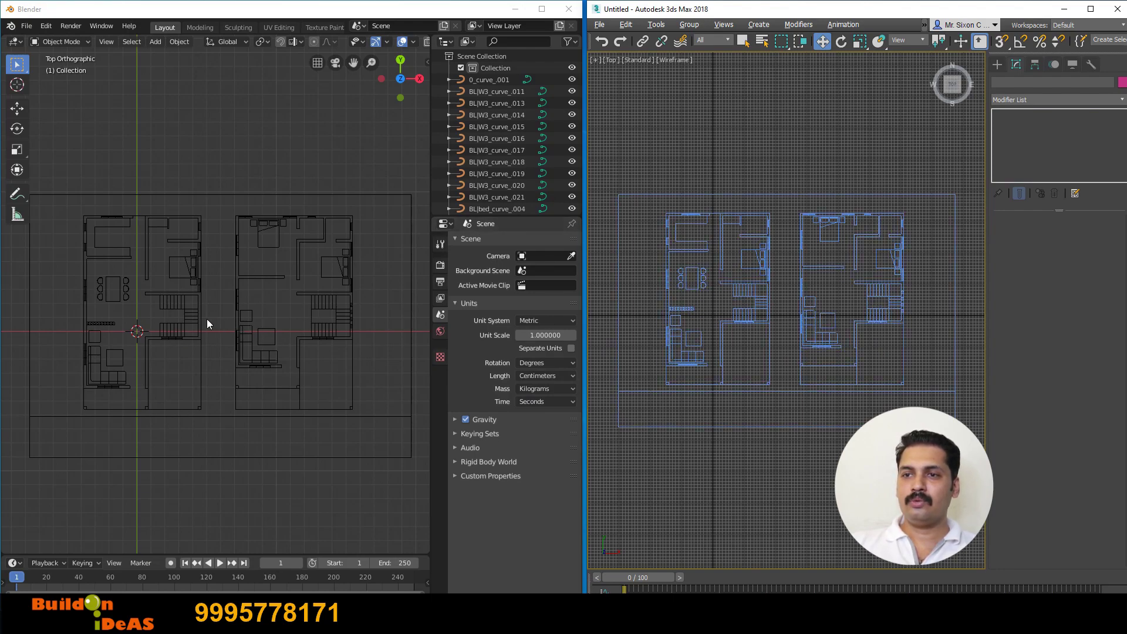
# Switch to Blender, add a single-vertex mesh and move the vertex near the upper-left corner of the first house plan
pyautogui.scroll(1, 181, 315)
pyautogui.scroll(-1, 165, 316)
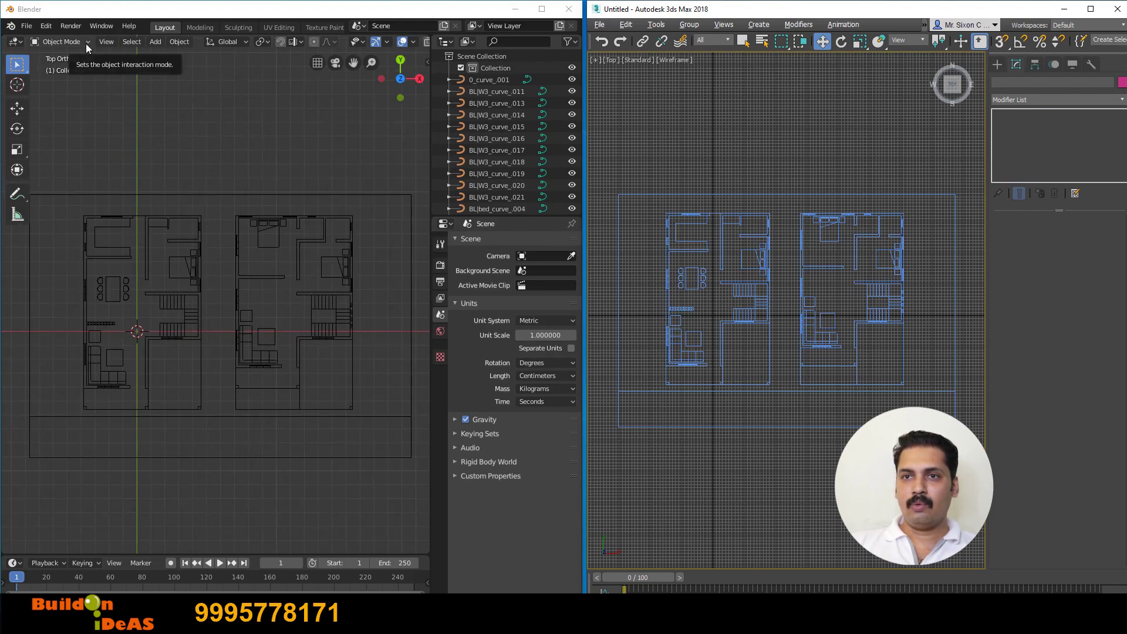
pyautogui.click(155, 42)
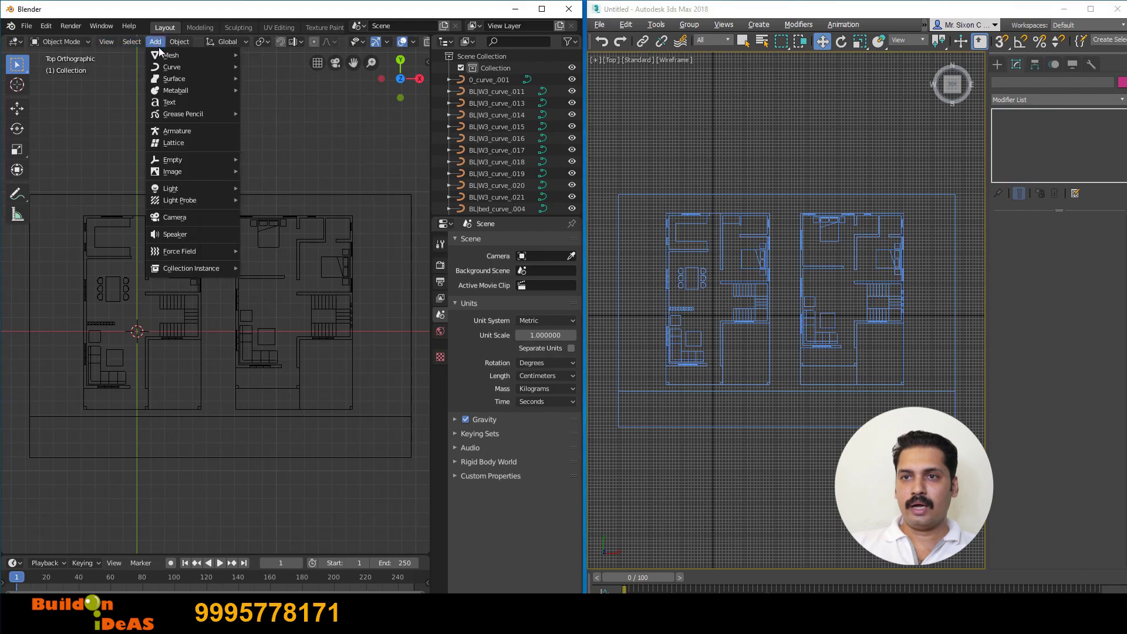
pyautogui.moveTo(164, 56)
pyautogui.moveTo(296, 210)
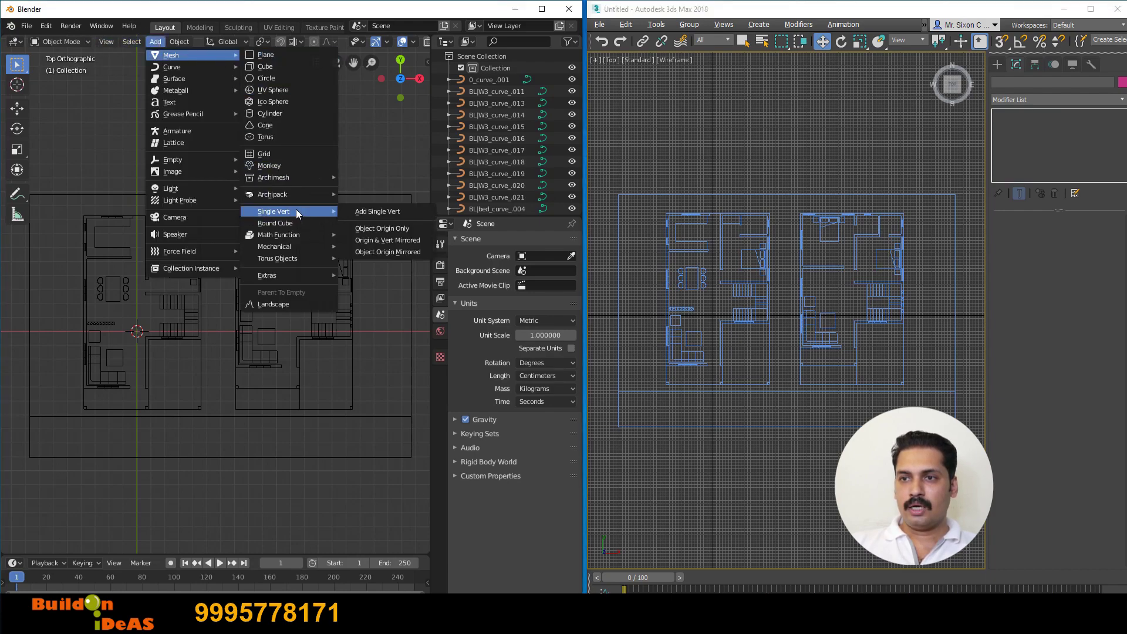
pyautogui.click(369, 211)
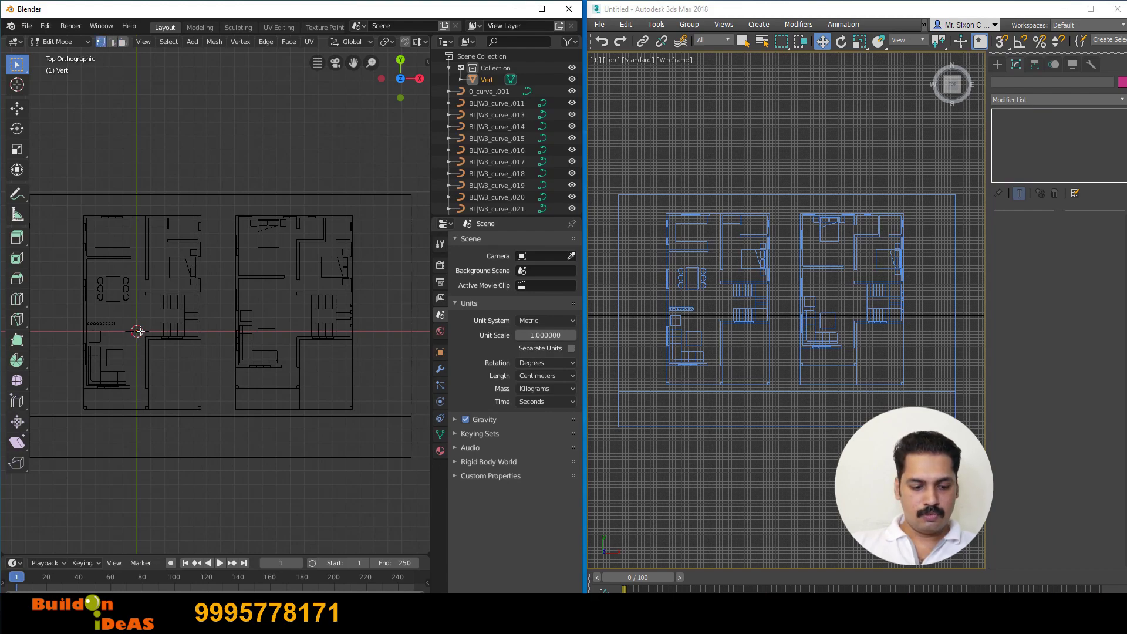
pyautogui.press('g')
pyautogui.click(79, 209)
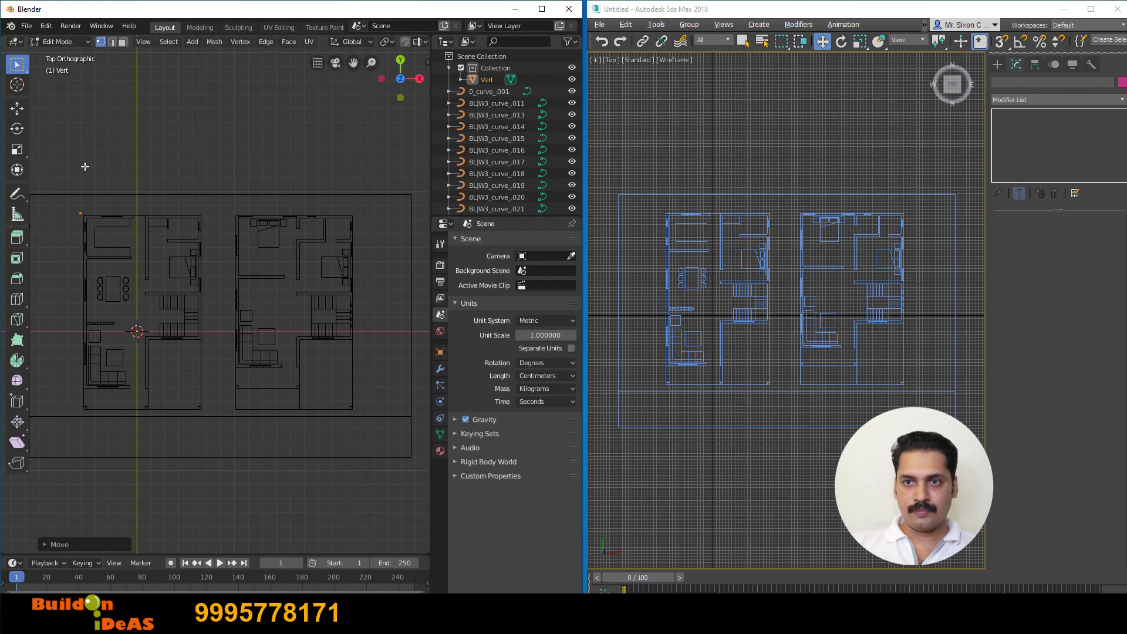
# Enable snapping to vertices and snap the vertex onto the outer wall's upper-left corner
pyautogui.scroll(2, 69, 237)
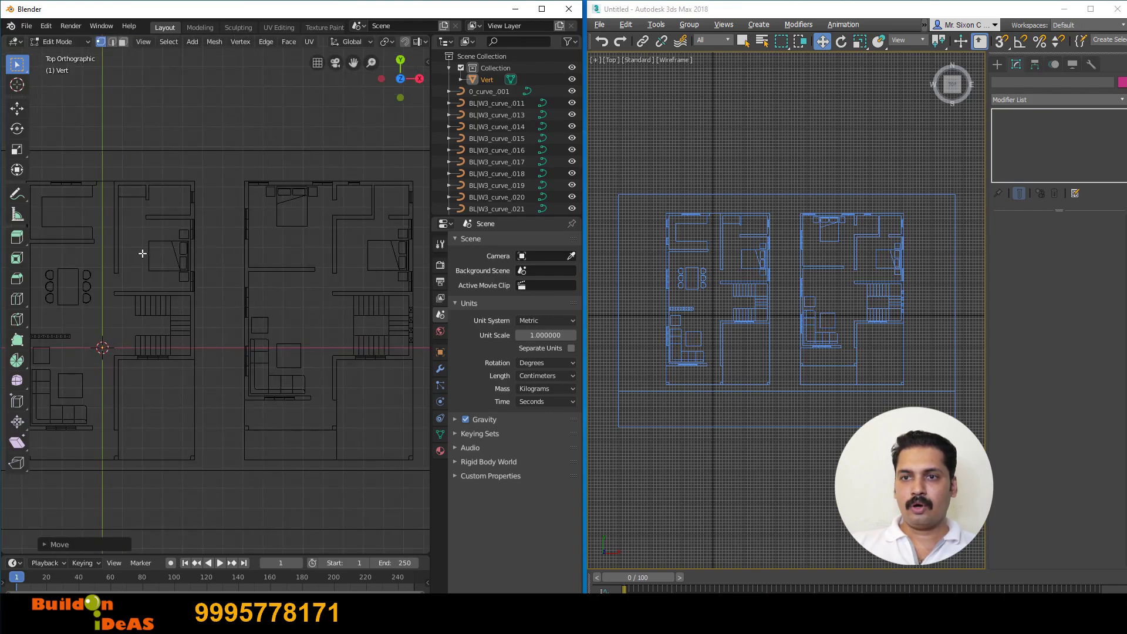
pyautogui.moveTo(142, 253); pyautogui.dragTo(276, 346, button='middle')
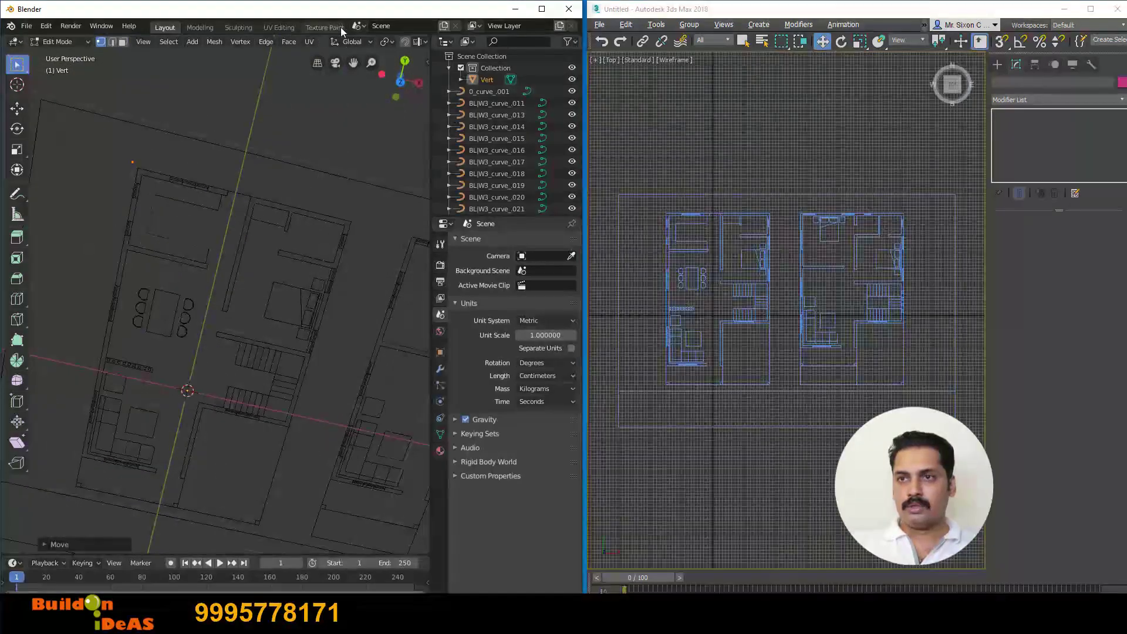
pyautogui.click(404, 43)
pyautogui.click(422, 43)
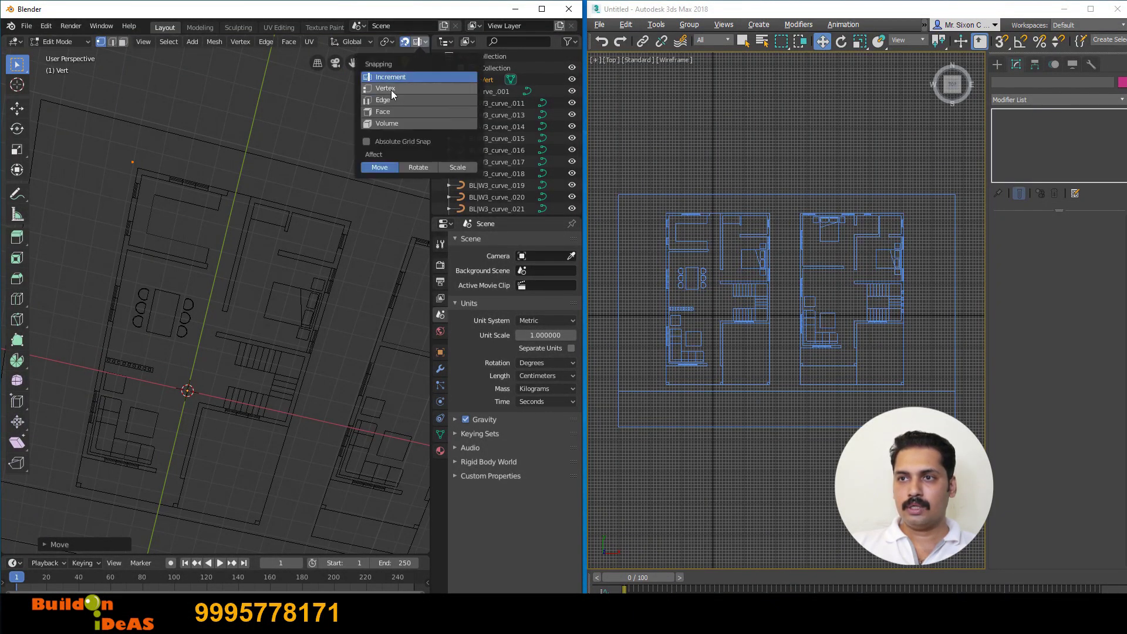
pyautogui.click(389, 88)
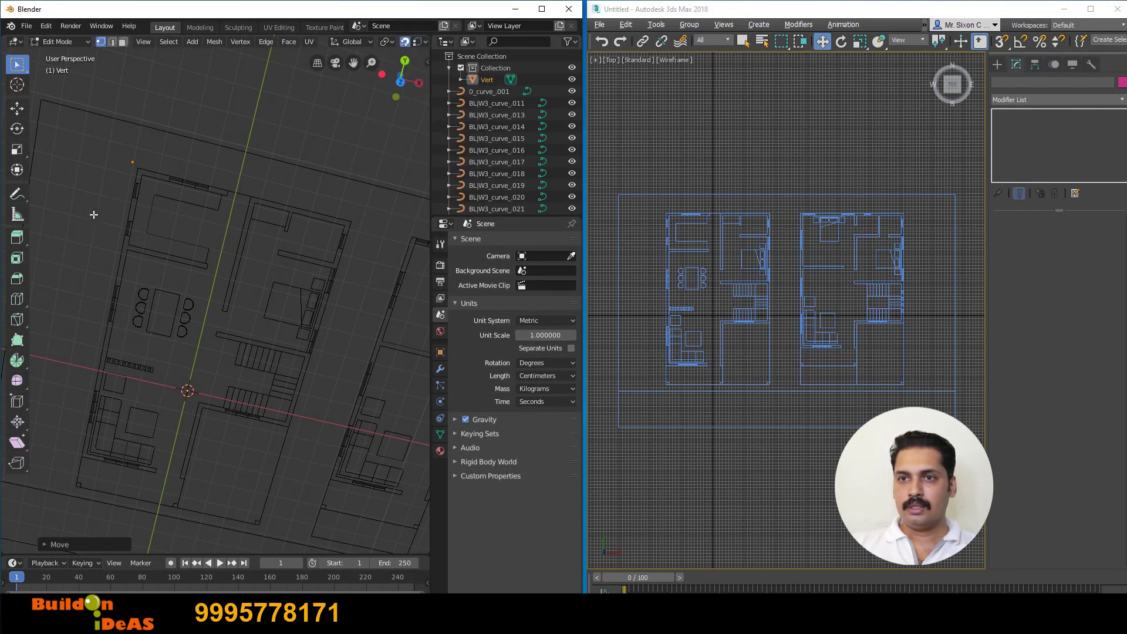
pyautogui.press('g')
pyautogui.click(133, 170)
pyautogui.moveTo(90, 171); pyautogui.dragTo(65, 164, button='middle')
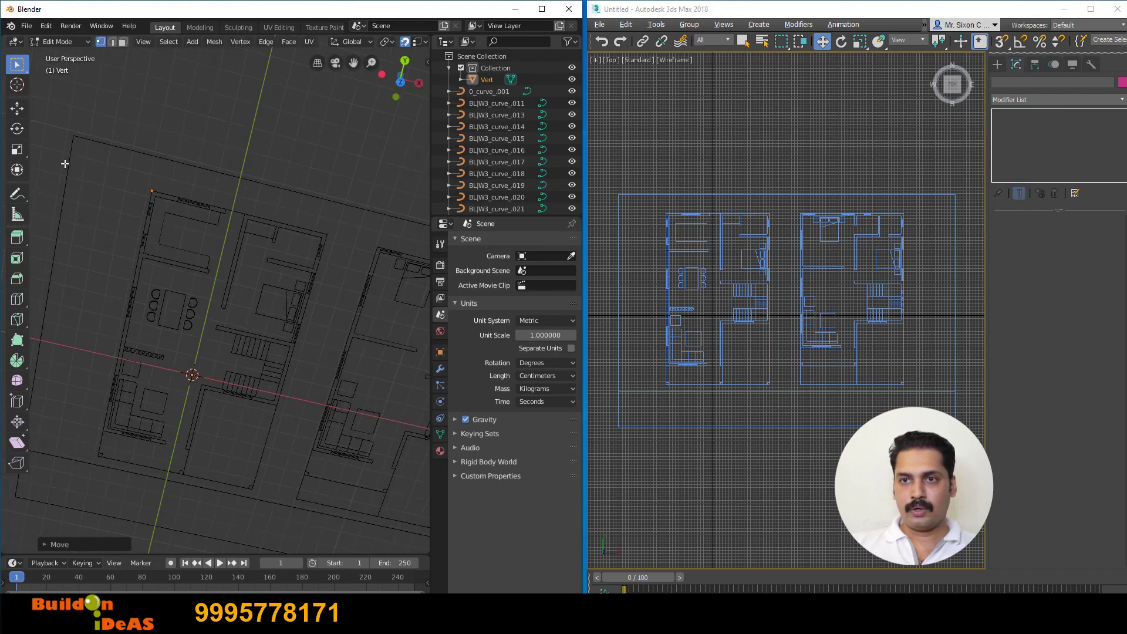
# Extrude the vertex from corner to corner around the L-shaped outer wall of the first plan, back to the starting corner
pyautogui.press('g')
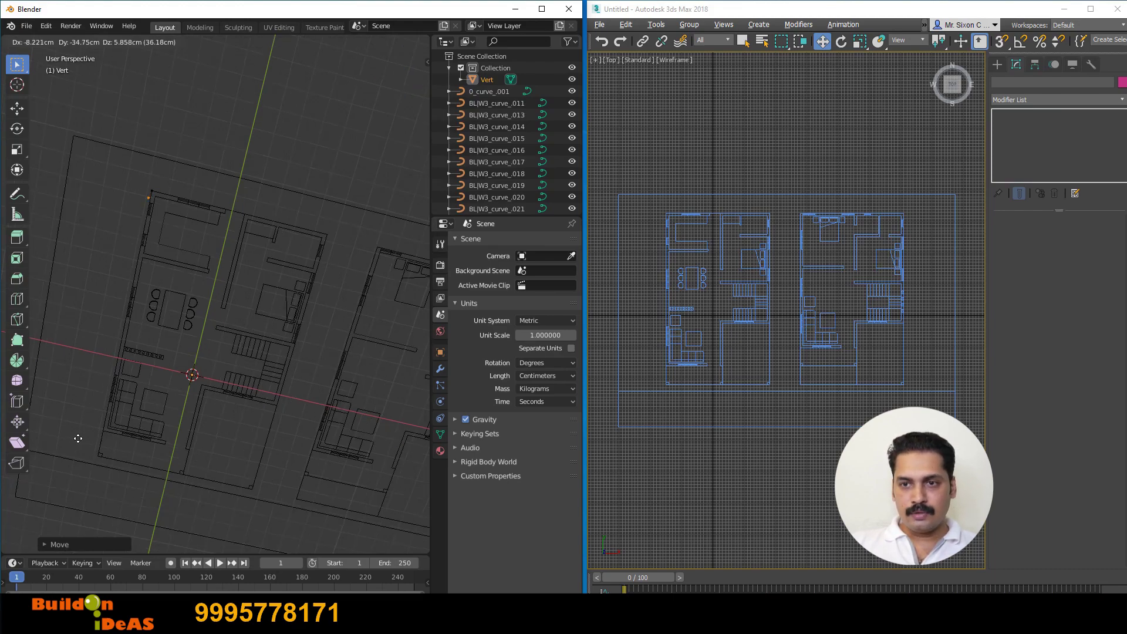
pyautogui.click(98, 414)
pyautogui.press('e')
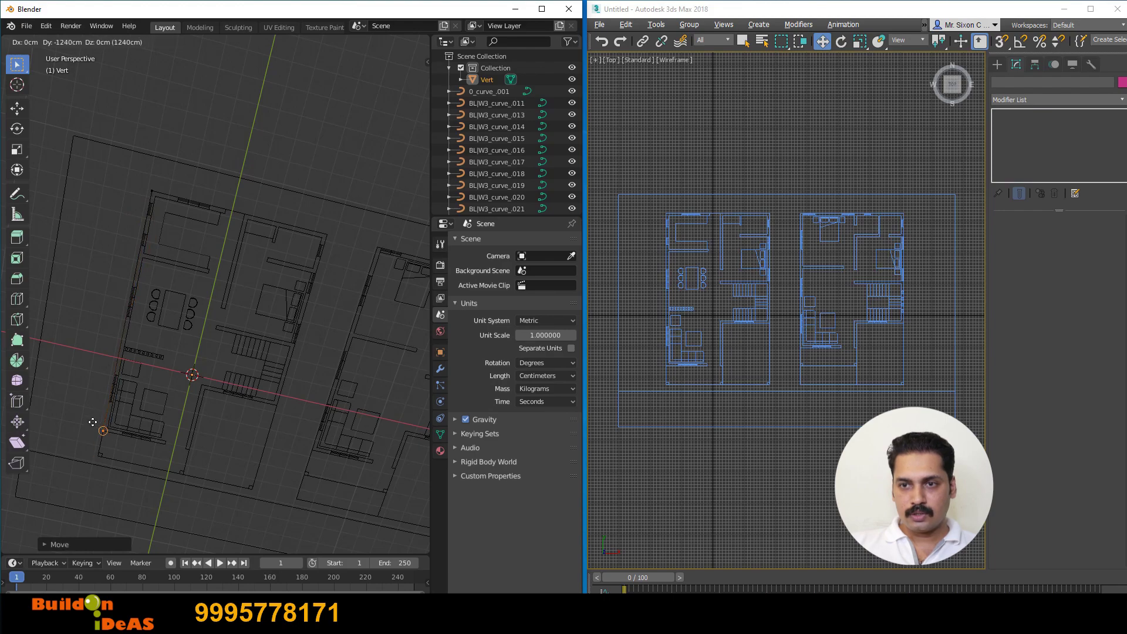
pyautogui.click(92, 423)
pyautogui.press('e')
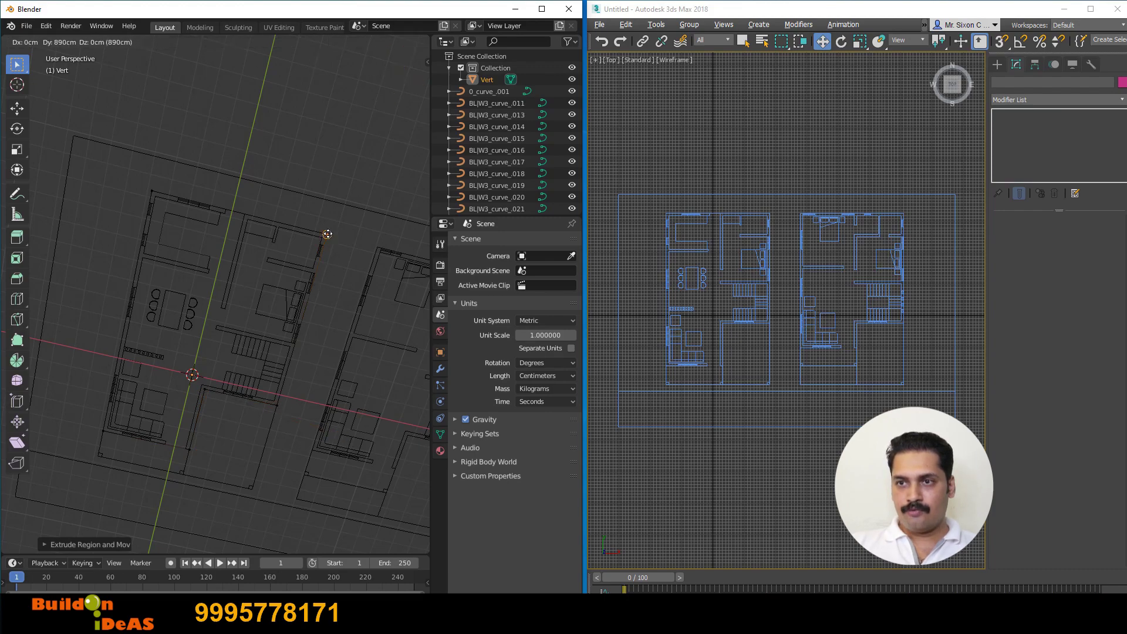
pyautogui.click(327, 234)
pyautogui.press('e')
pyautogui.click(148, 186)
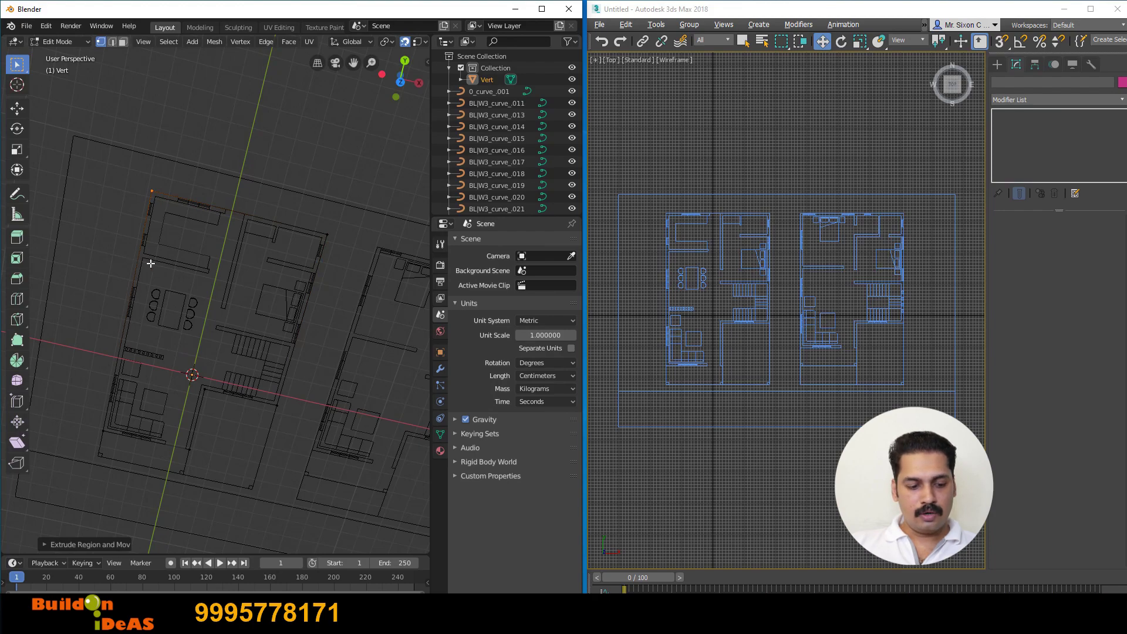
# Fill the complete traced outline with a face and inset it to form the outer wall thickness
pyautogui.press('a')
pyautogui.press('f')
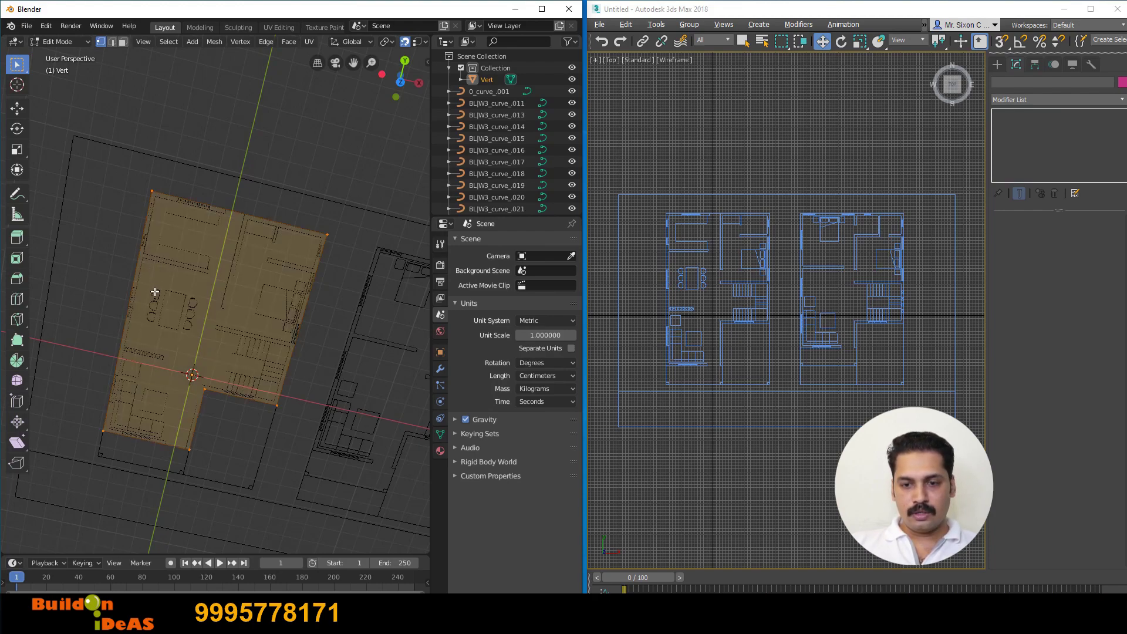
pyautogui.press('i')
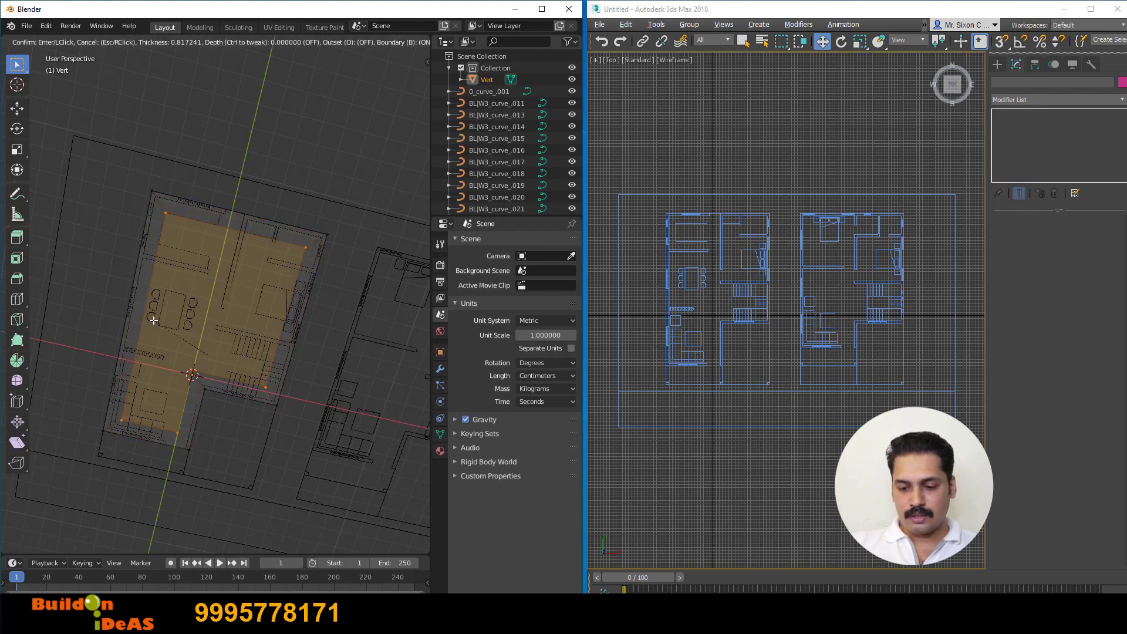
pyautogui.press('0')
pyautogui.press('Return')
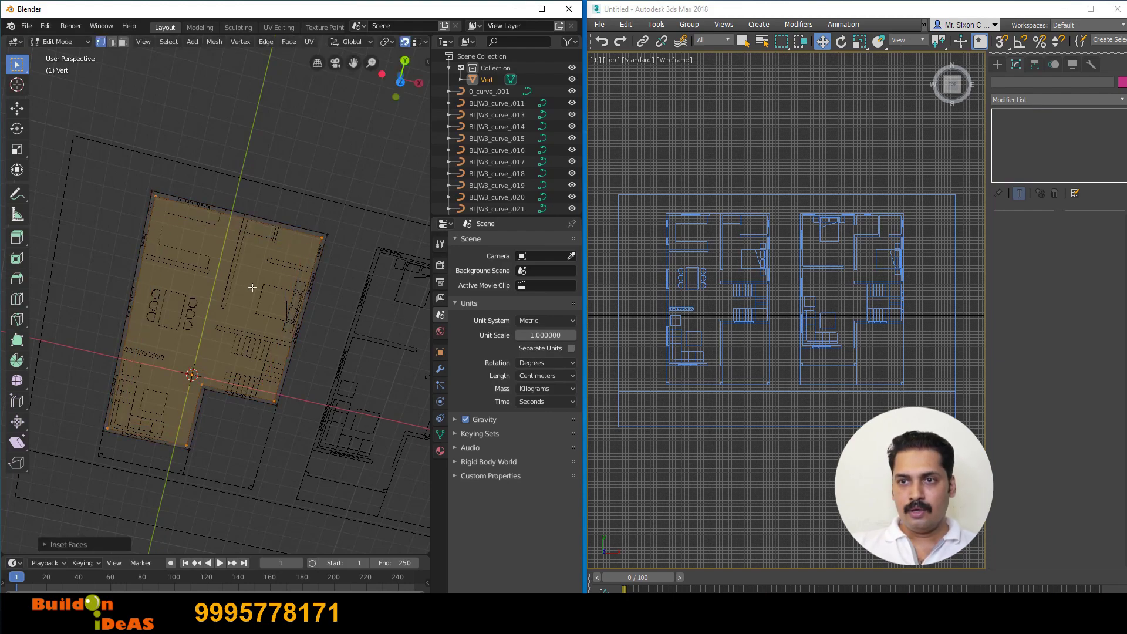
# Delete the inner face of the inset in face select mode, leaving only the wall ring
pyautogui.scroll(1, 133, 327)
pyautogui.moveTo(139, 416)
pyautogui.mouseDown(button='middle')
pyautogui.moveTo(193, 403)
pyautogui.moveTo(138, 428)
pyautogui.moveTo(183, 395)
pyautogui.moveTo(129, 423)
pyautogui.mouseUp(button='middle')
pyautogui.scroll(1, 179, 403)
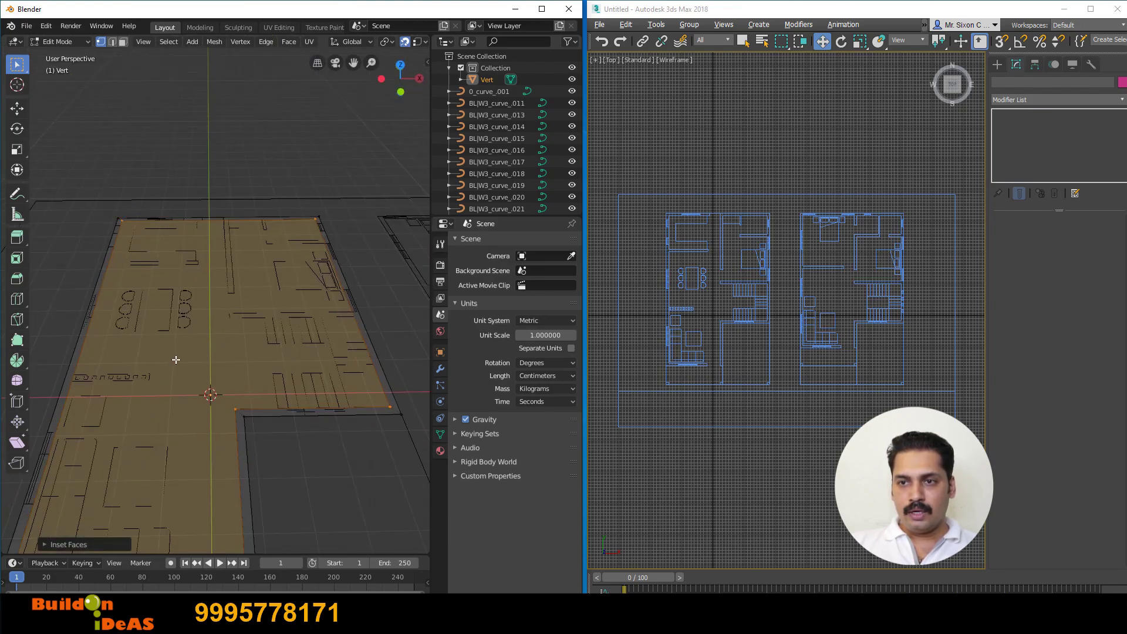
pyautogui.press('3')
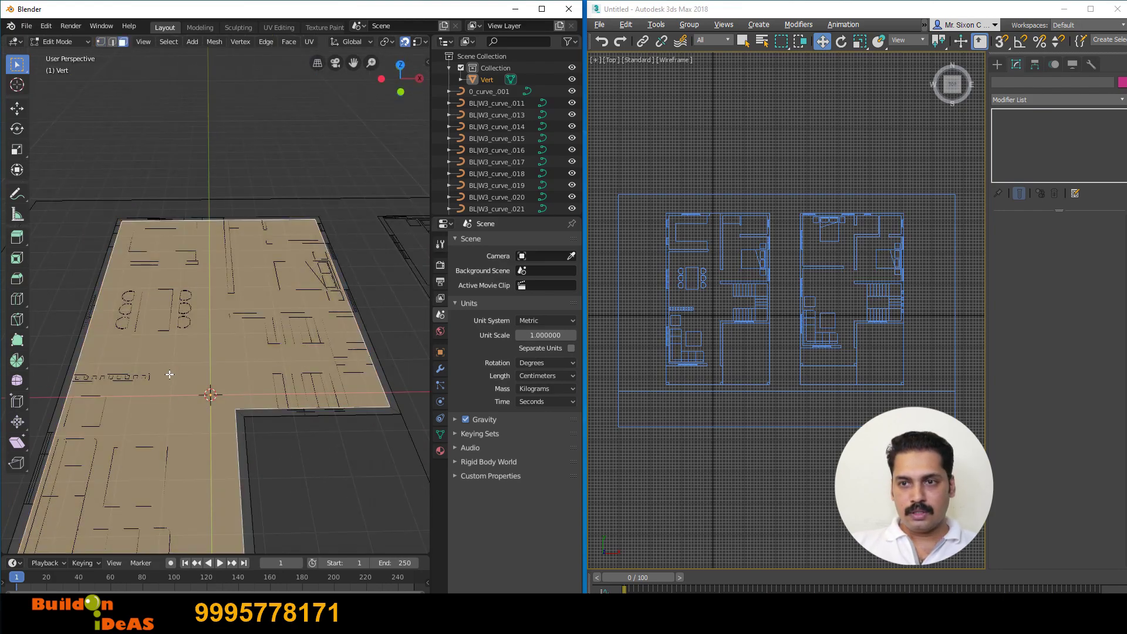
pyautogui.press('x')
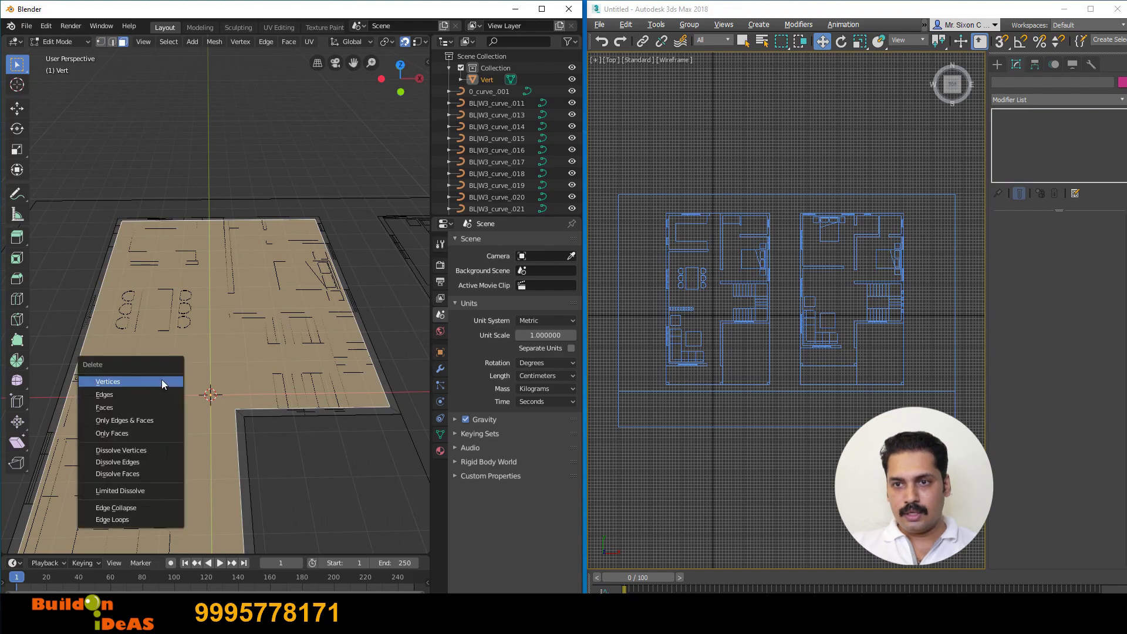
pyautogui.click(127, 401)
# Select the entire wall ring and extrude it upward into full-height outer walls
pyautogui.press('a')
pyautogui.press('e')
pyautogui.click(227, 309)
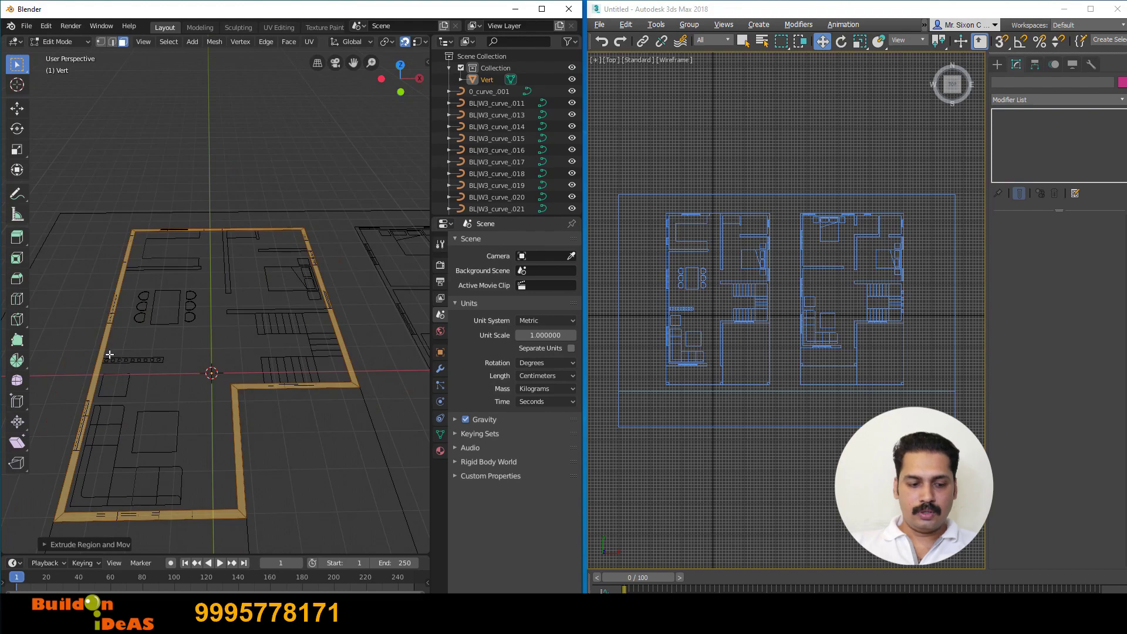
pyautogui.press('e')
pyautogui.click(98, 167)
pyautogui.moveTo(98, 167); pyautogui.dragTo(157, 436, button='middle')
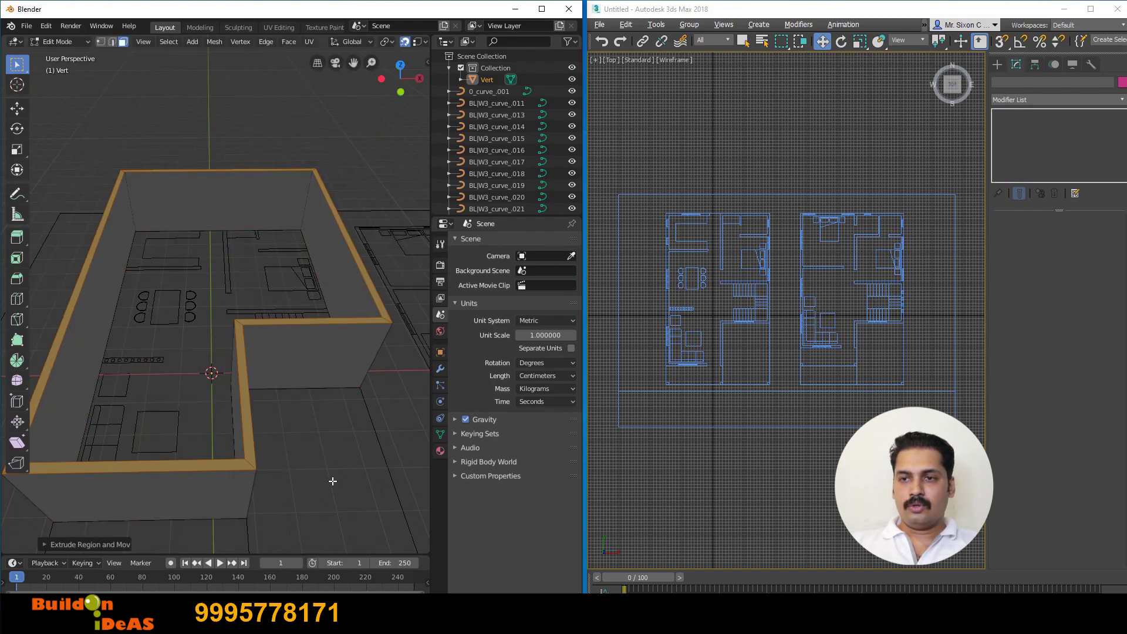
pyautogui.moveTo(300, 438); pyautogui.dragTo(249, 5, button='middle')
pyautogui.scroll(-2, 250, 25)
pyautogui.moveTo(259, 282); pyautogui.dragTo(266, 278, button='middle')
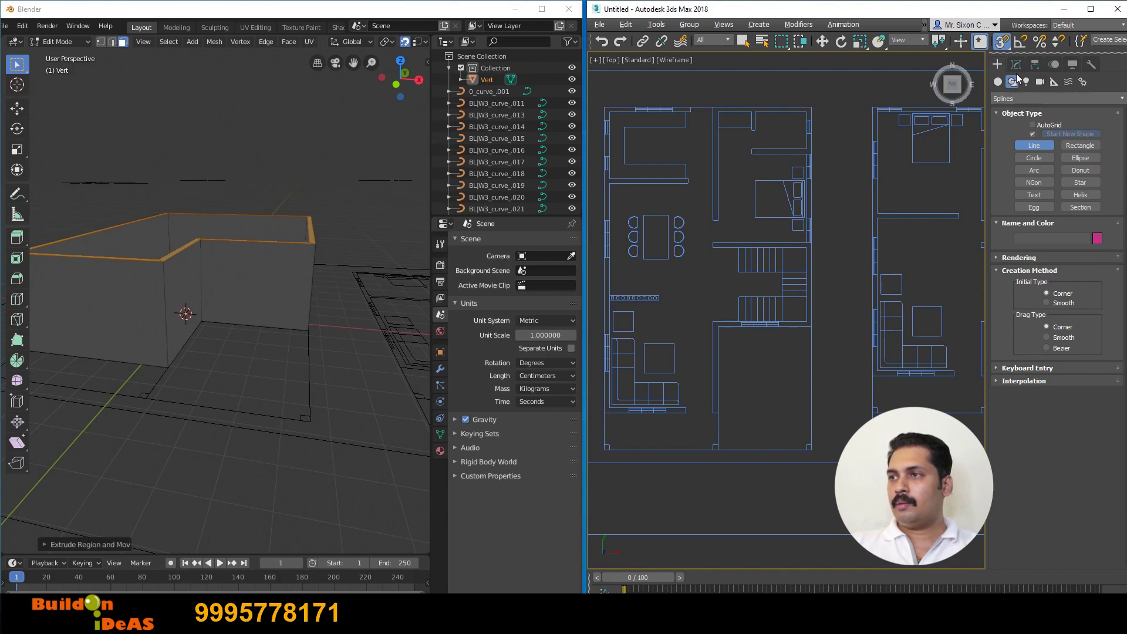
# In 3ds Max, trace the first plan's L-shaped outer wall corner by corner with a snapped Line and close the spline
pyautogui.click(1035, 146)
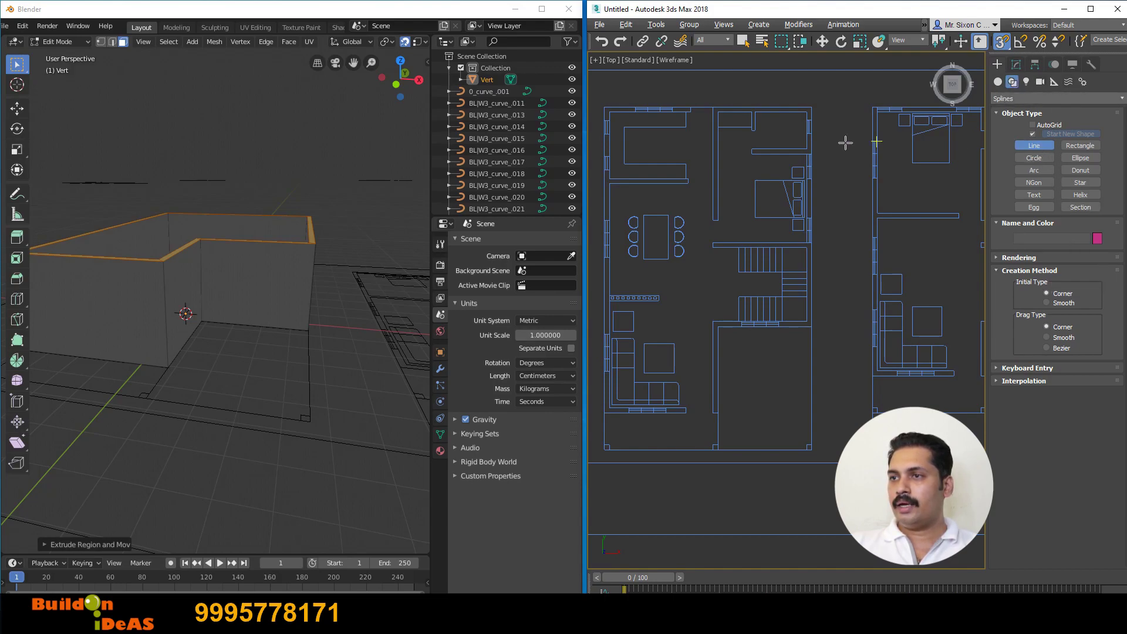
pyautogui.click(603, 107)
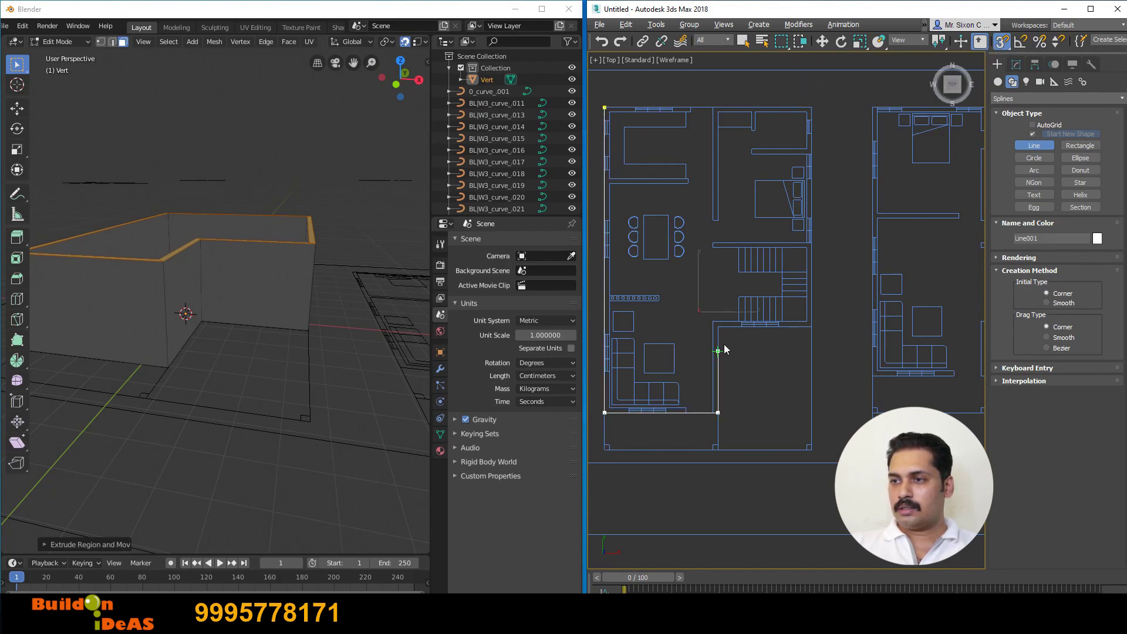
pyautogui.click(717, 326)
pyautogui.click(812, 327)
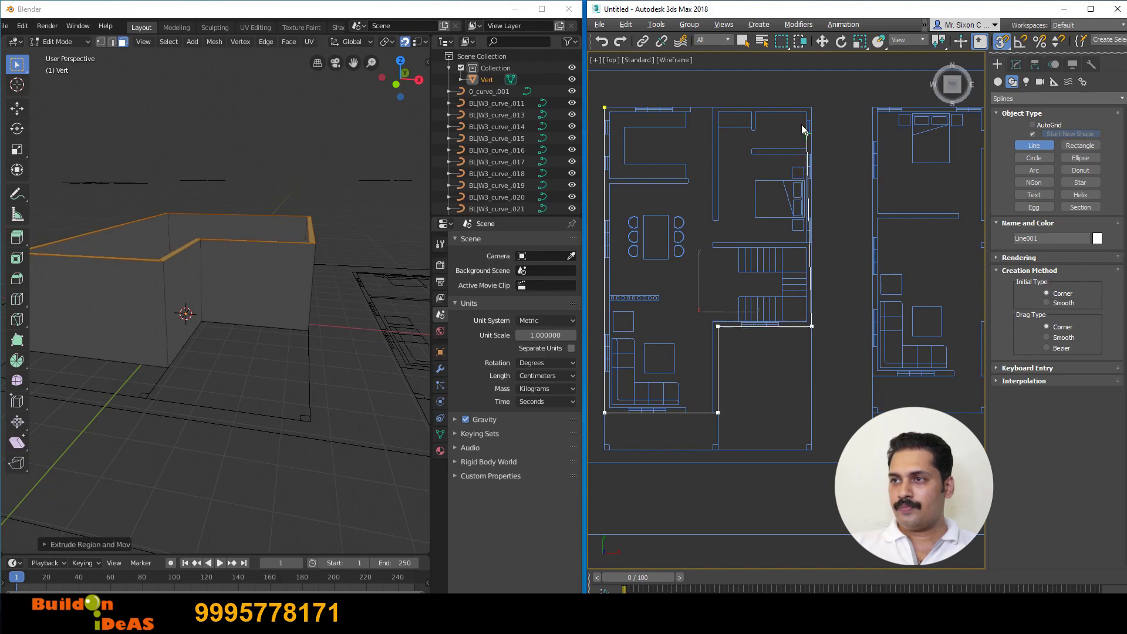
pyautogui.click(812, 108)
pyautogui.click(604, 107)
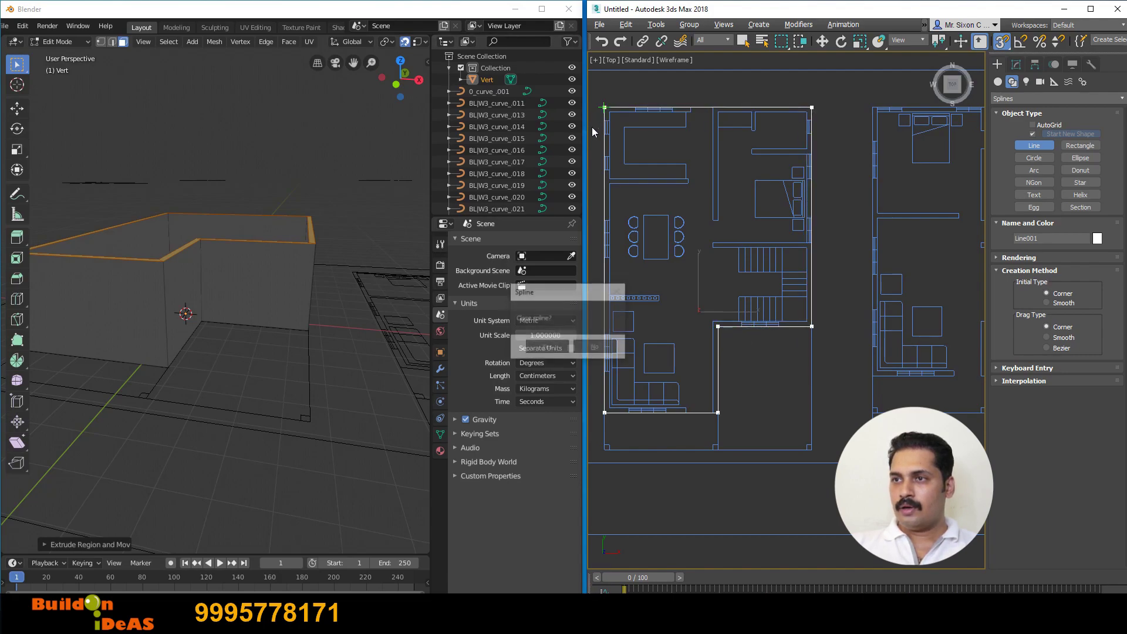
pyautogui.click(546, 346)
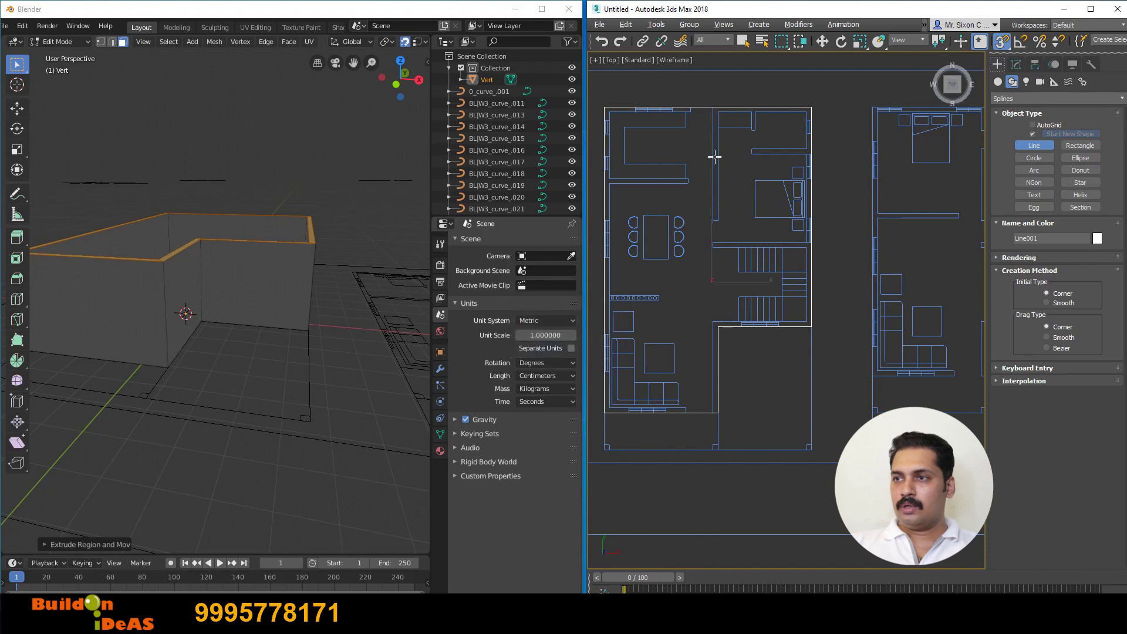
# Select the traced line at spline level and apply an Outline of 20 cm for the wall thickness
pyautogui.click(1016, 64)
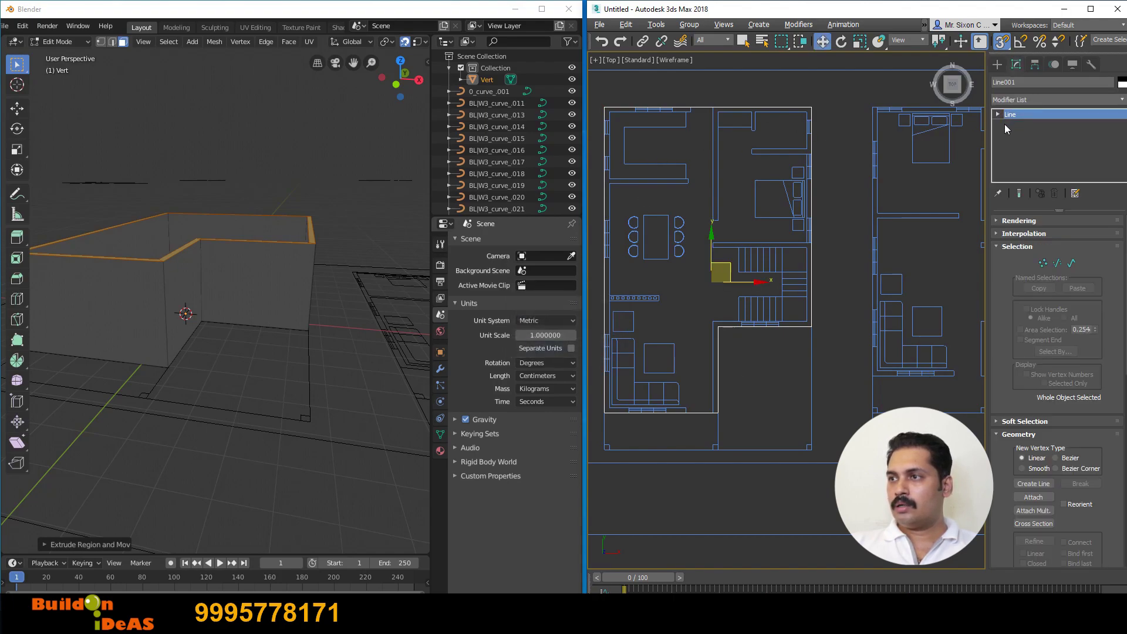
pyautogui.click(1070, 263)
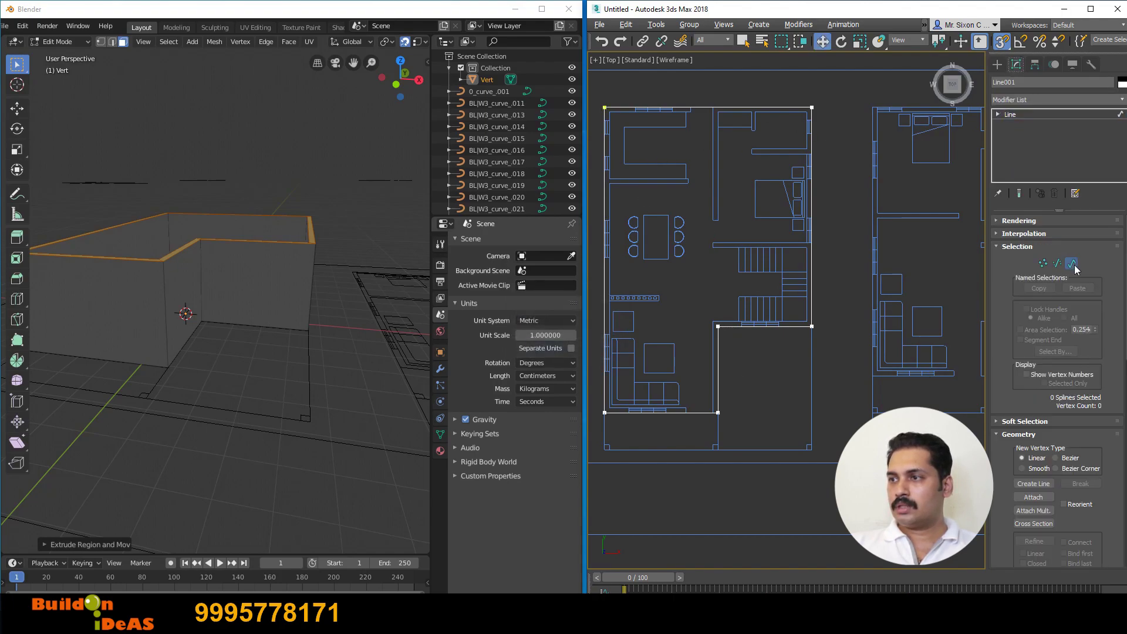
pyautogui.click(810, 203)
pyautogui.scroll(-10, 1059, 341)
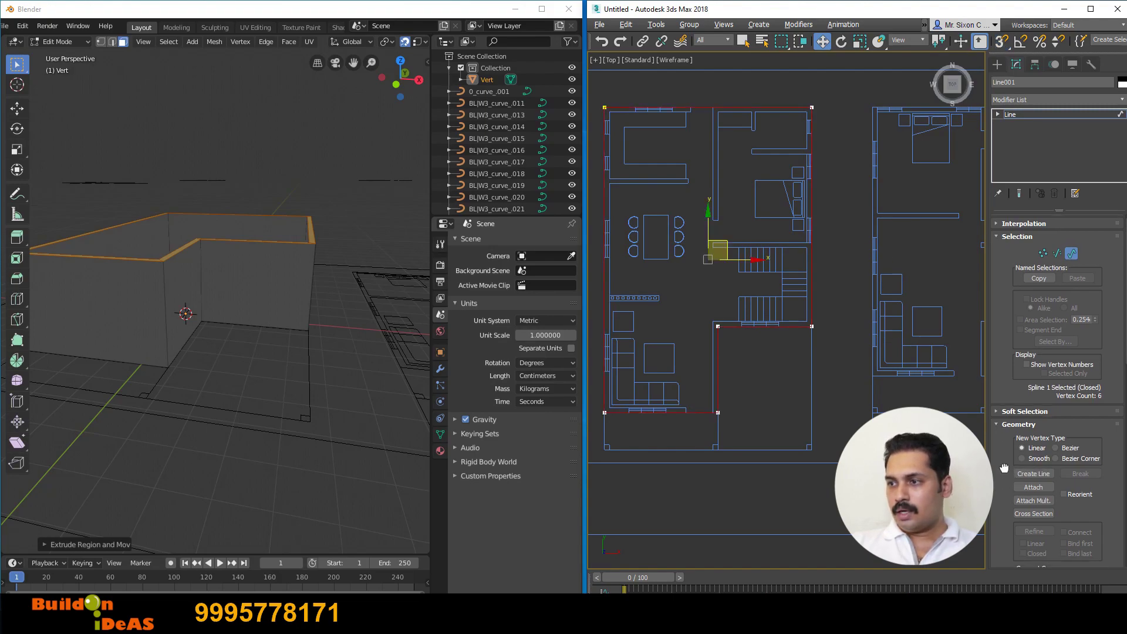
pyautogui.doubleClick(1079, 387)
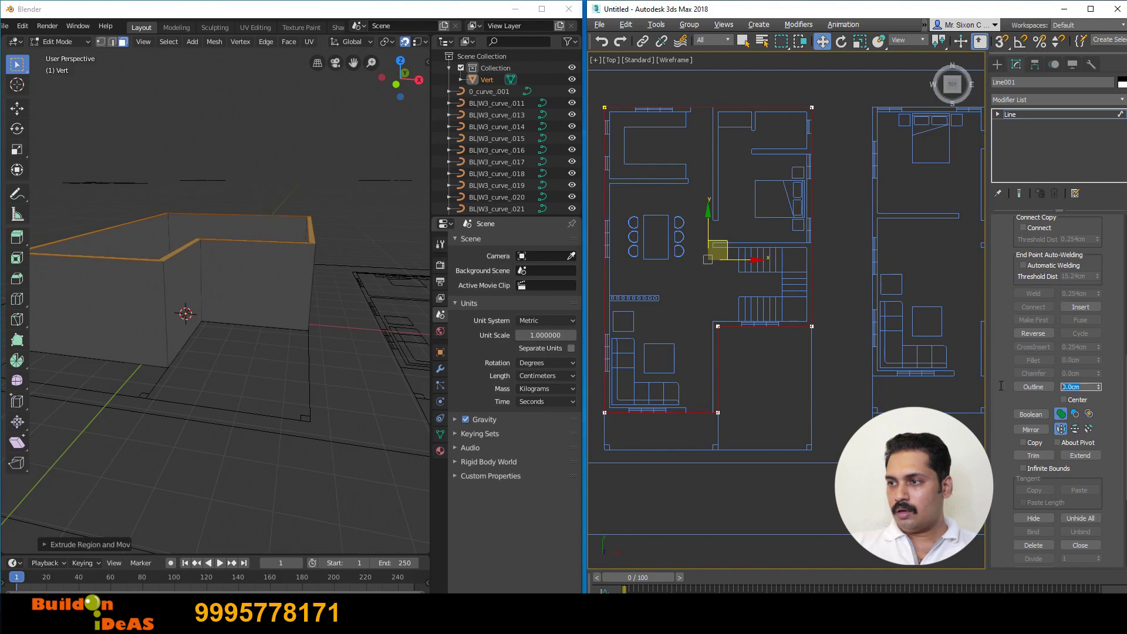
pyautogui.write('20')
pyautogui.press('Return')
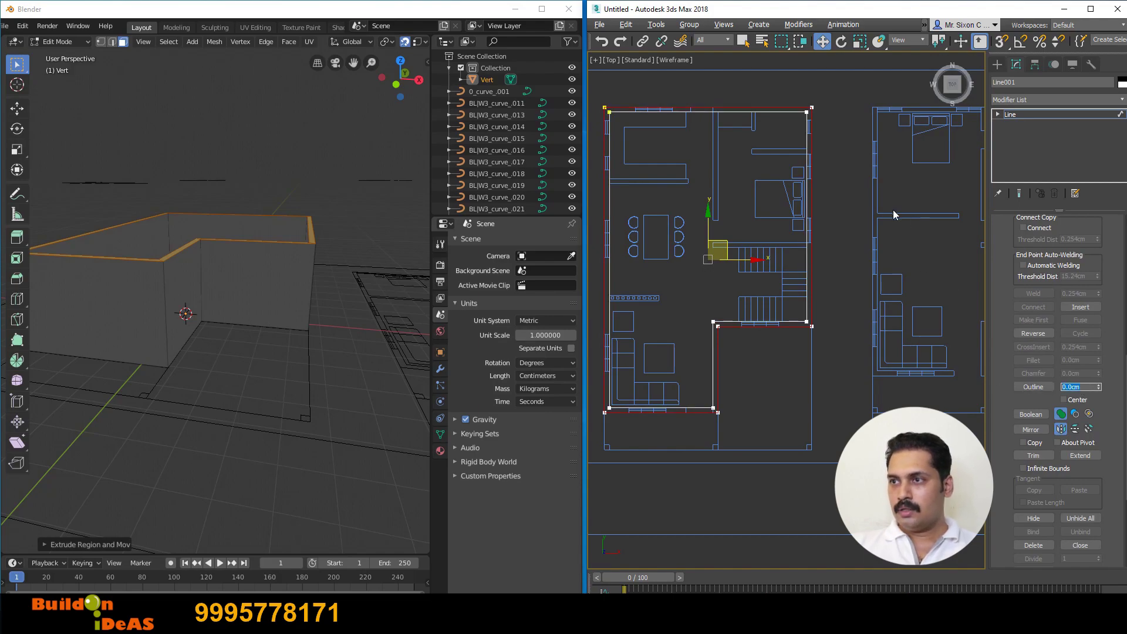
# Add an Extrude modifier to the outlined wall spline with an amount of 300 cm, and deselect the walls
pyautogui.click(1043, 102)
pyautogui.press('e')
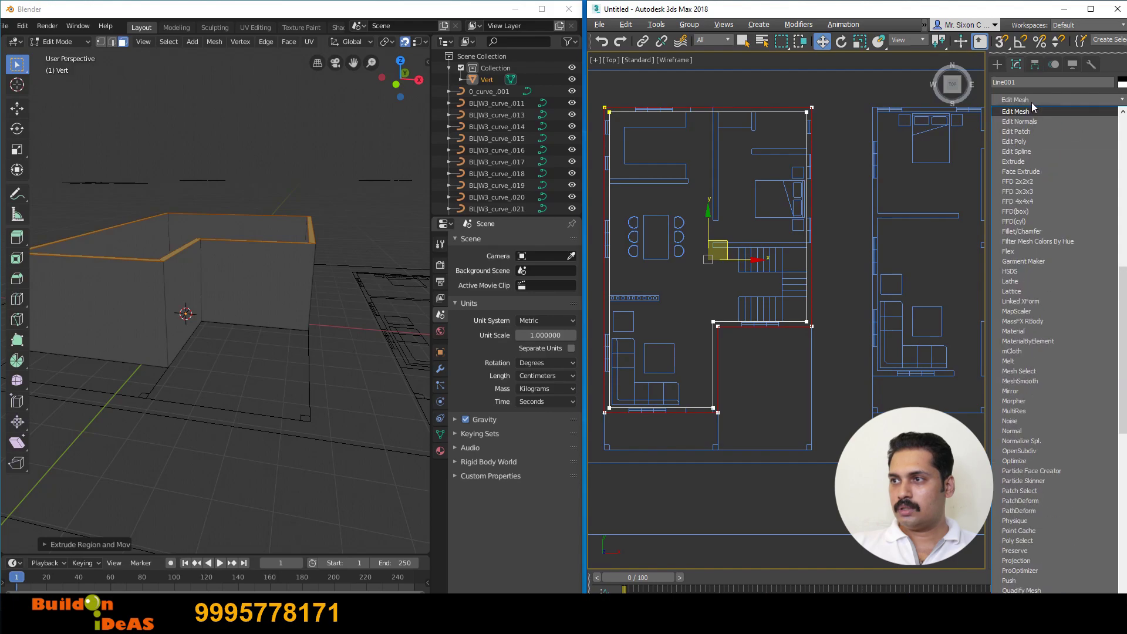
pyautogui.click(1013, 161)
pyautogui.keyDown('alt'); pyautogui.moveTo(800, 382); pyautogui.dragTo(793, 340, button='middle'); pyautogui.keyUp('alt')
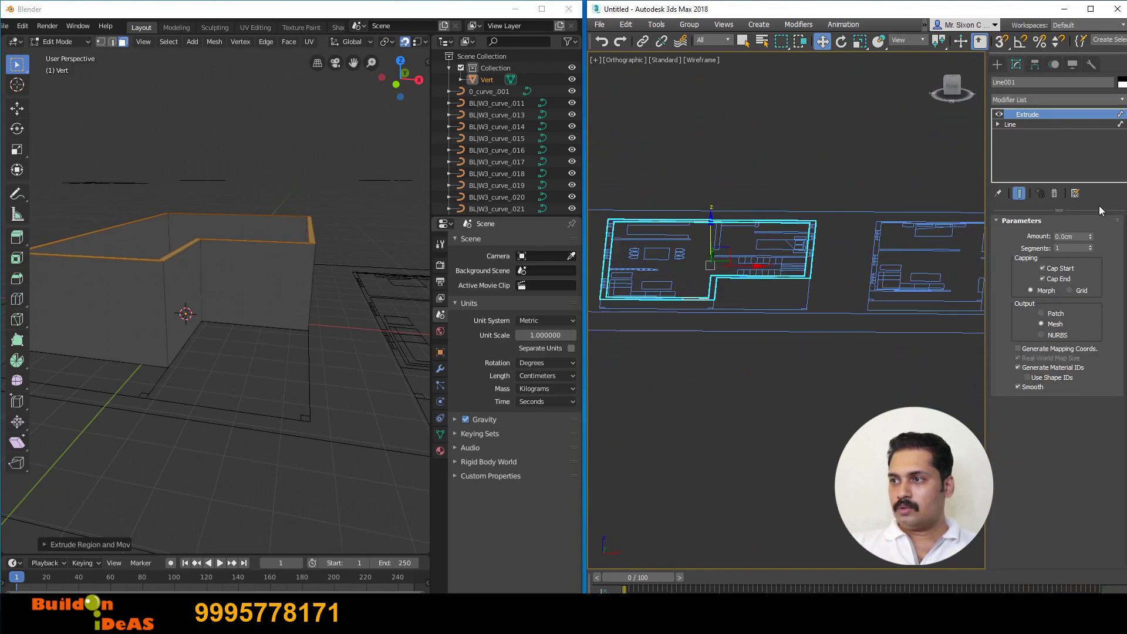
pyautogui.doubleClick(1068, 236)
pyautogui.write('300')
pyautogui.press('Return')
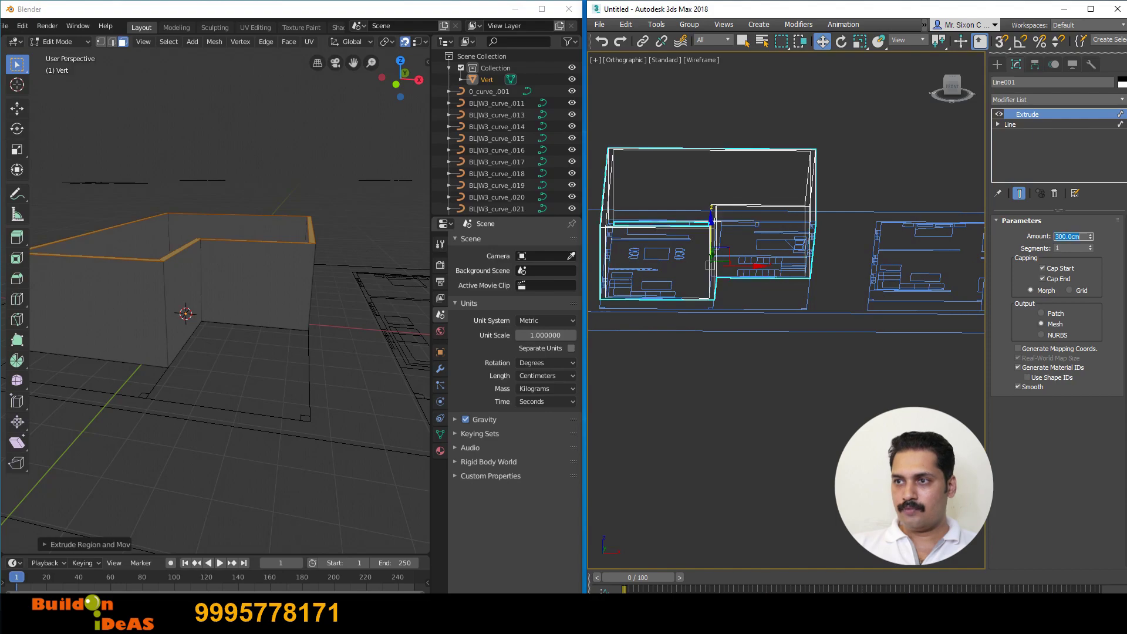
pyautogui.click(738, 238)
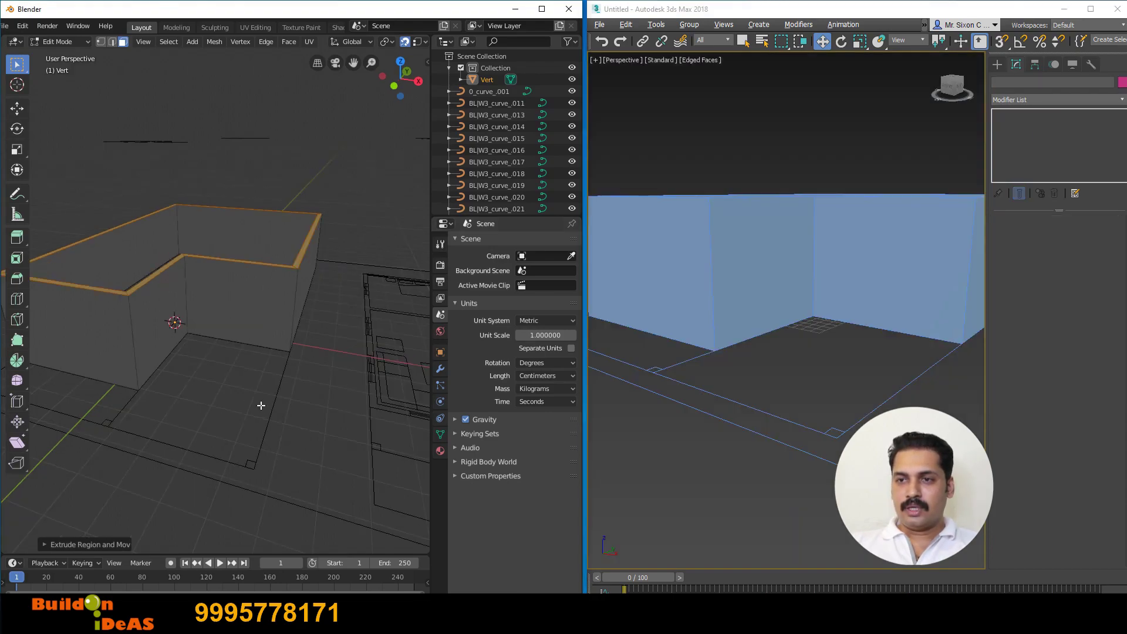
# Switch to Blender, return the wall mesh to Object Mode and deselect it
pyautogui.moveTo(262, 406); pyautogui.dragTo(256, 395, button='middle')
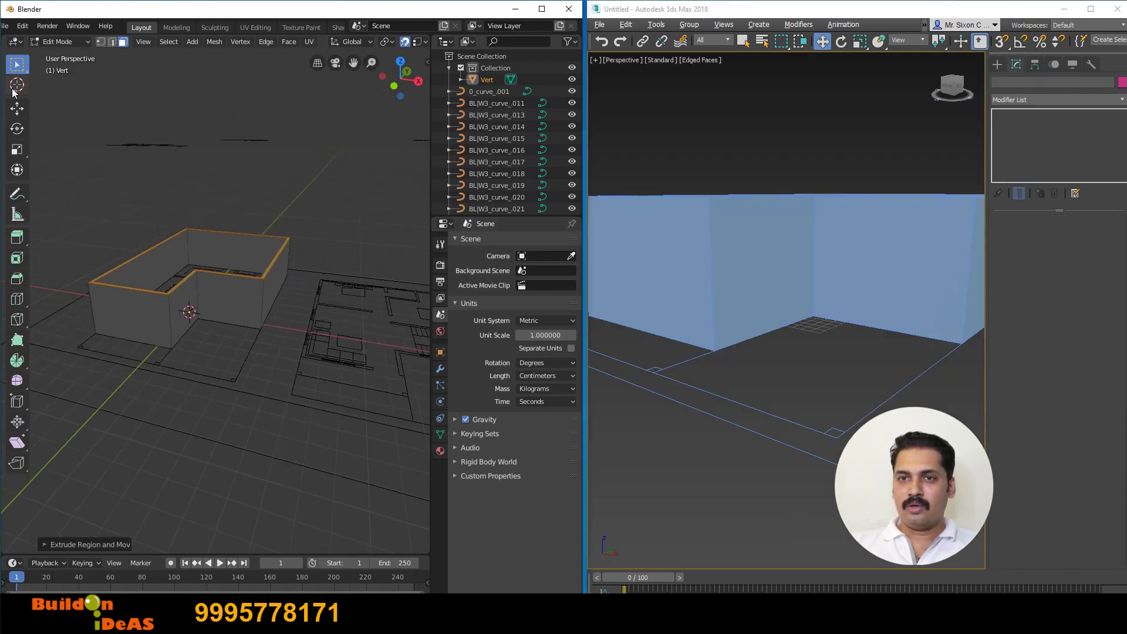
pyautogui.press('Tab')
pyautogui.click(270, 209)
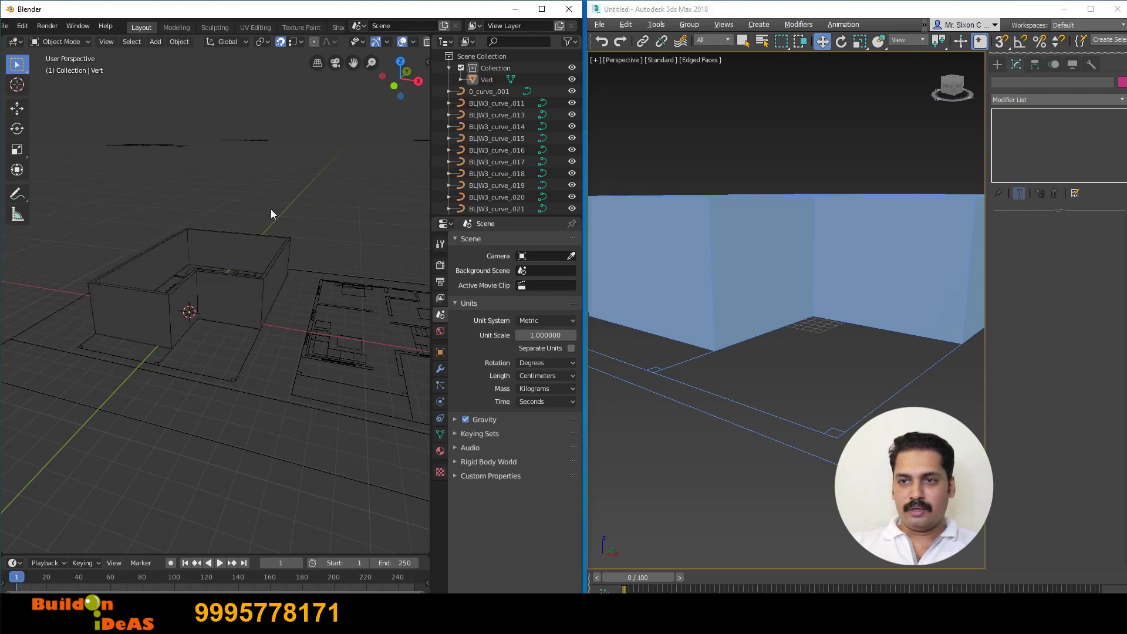